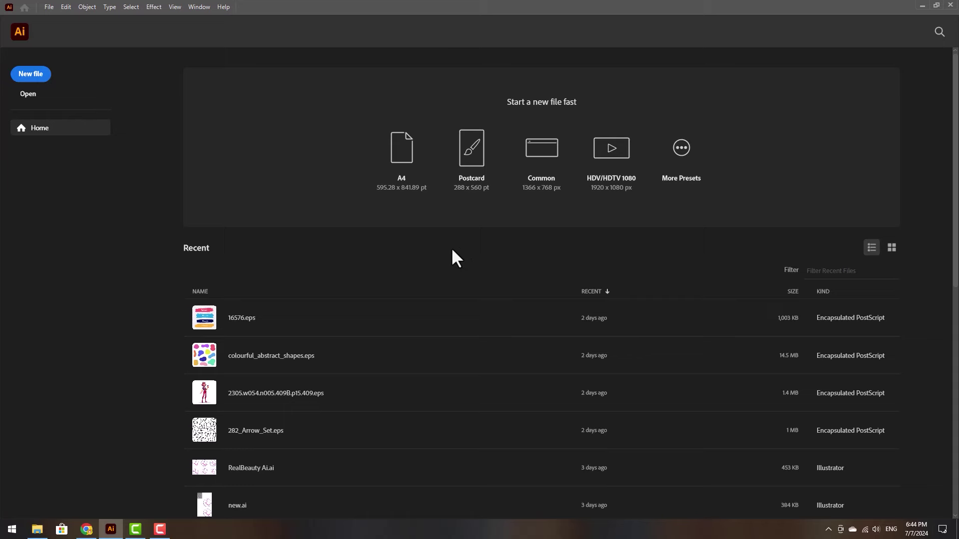
Create a new 24 × 24 cm document with CMYK color and High (300 ppi) raster effects.
key("ctrl+n")
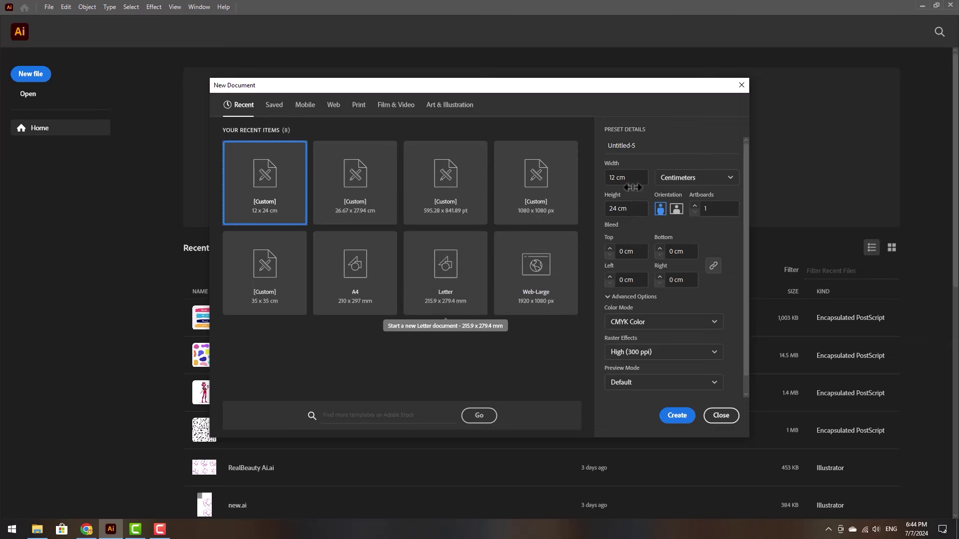
key("Tab")
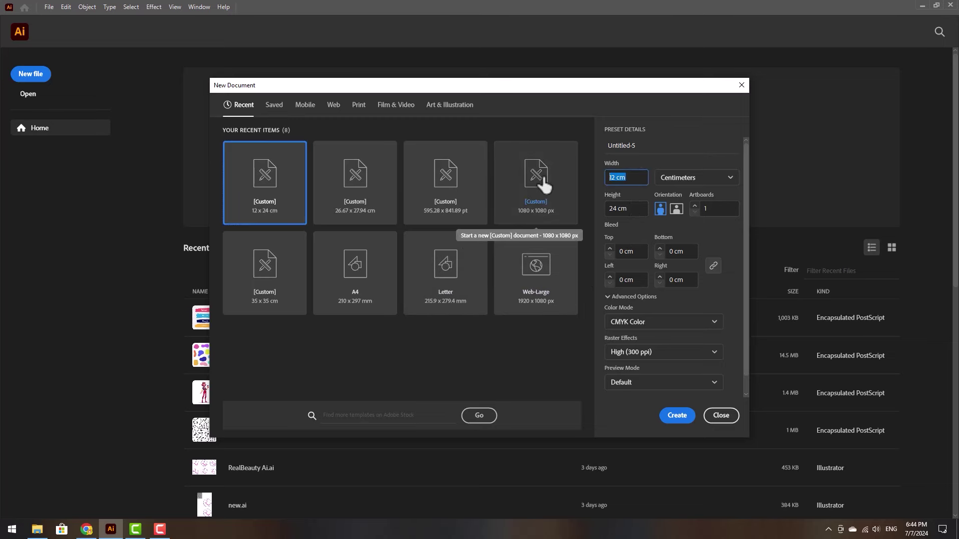
type("24")
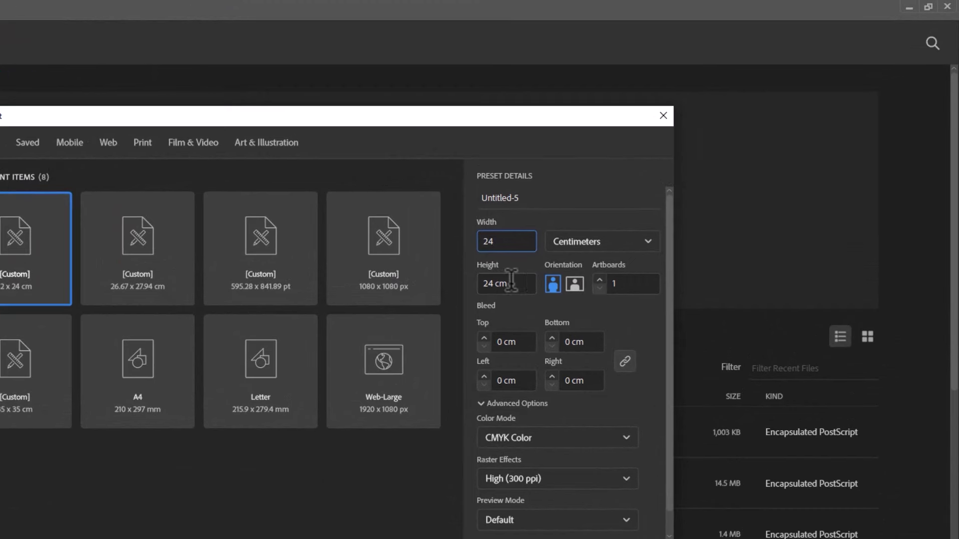
key("Tab")
type("24")
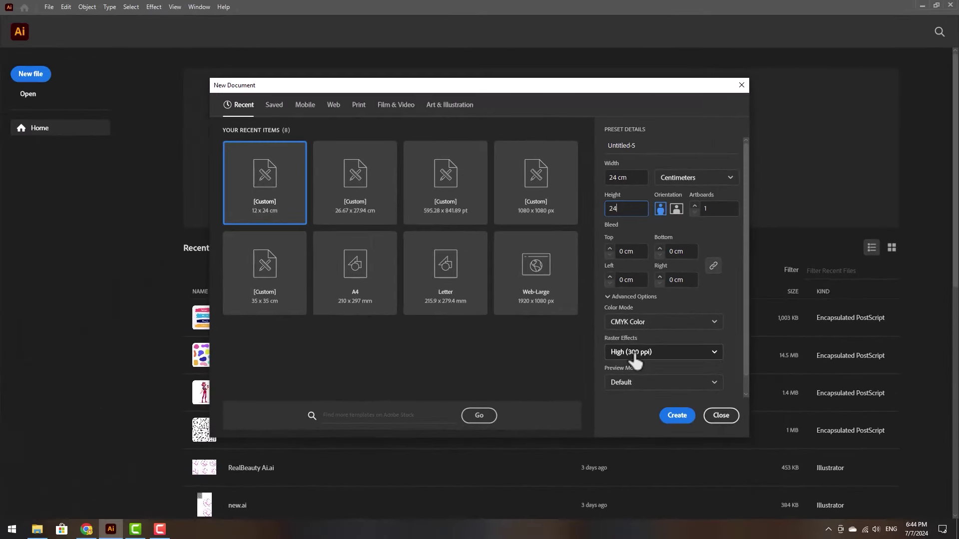
left_click(516, 477)
left_click(635, 370)
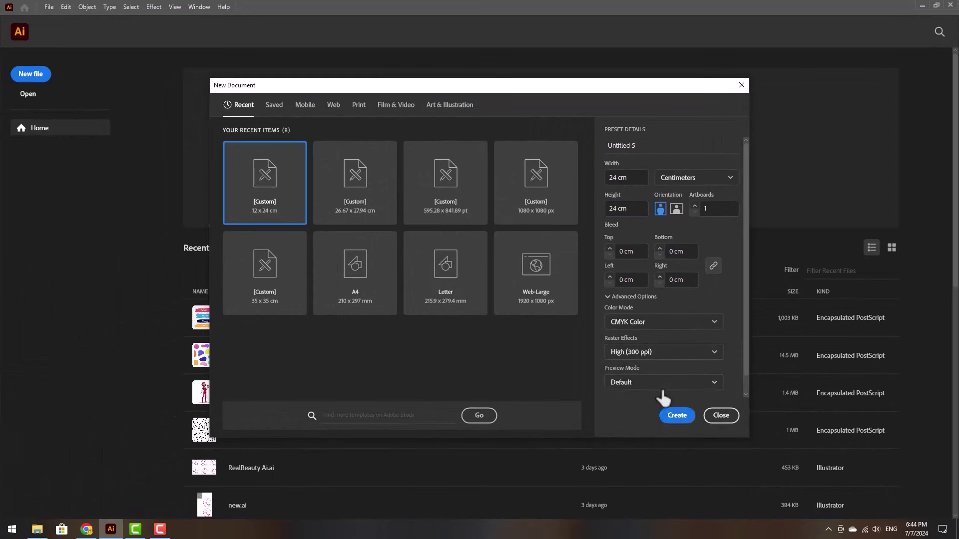
left_click(677, 417)
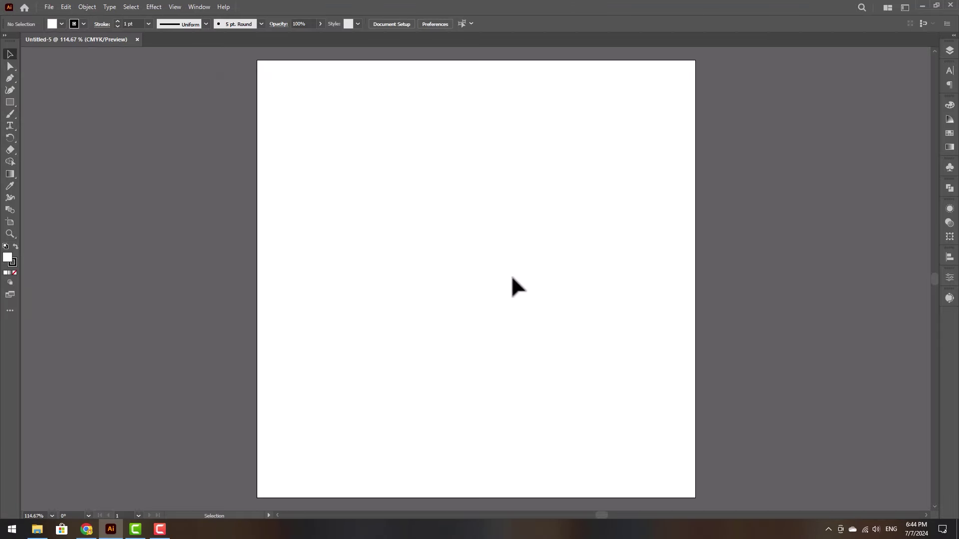
Show the rulers and create a rectangle 6 cm wide and 12 cm high on the artboard.
scroll(511, 274, "down", 1)
key("ctrl+r")
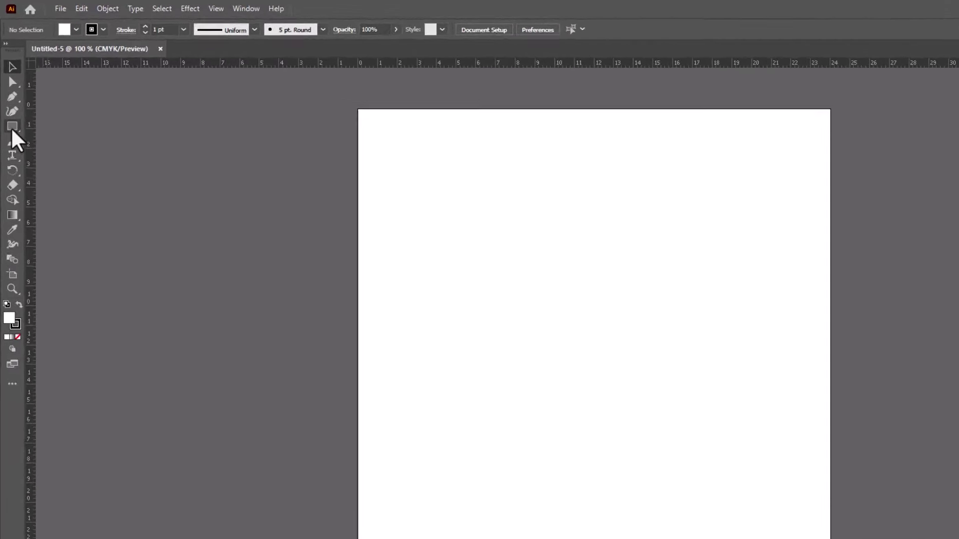
left_click(10, 102)
left_click(109, 183)
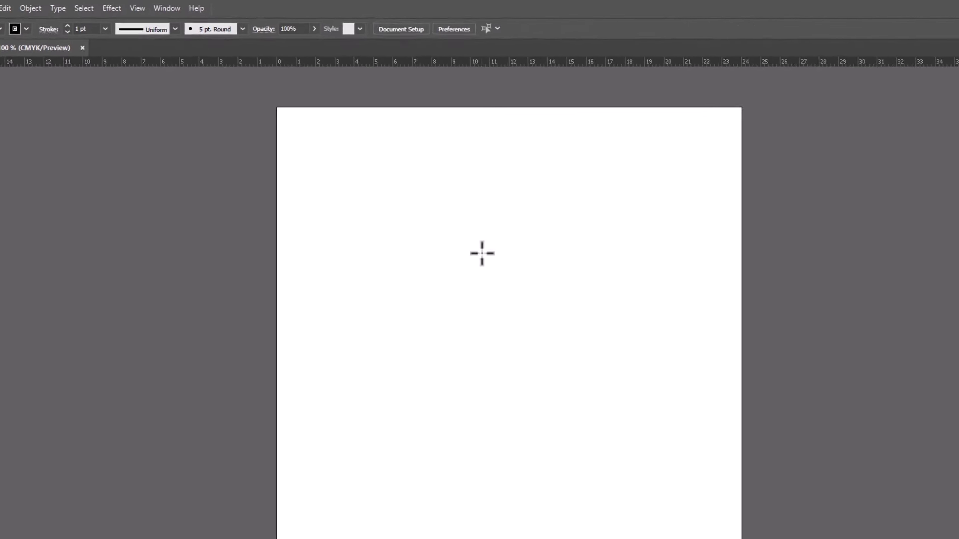
left_click(795, 360)
left_click_drag(460, 253, 460, 168)
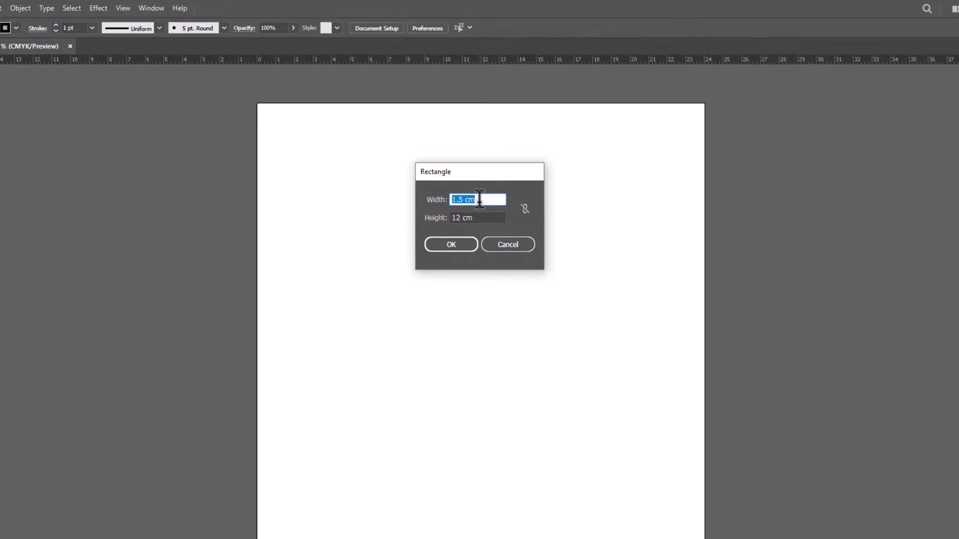
type("6")
key("Tab")
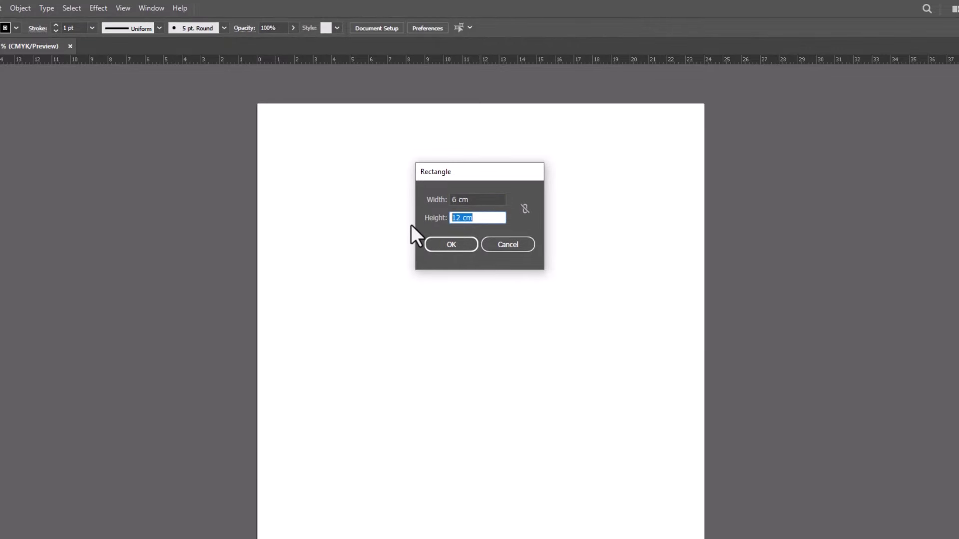
type("12")
left_click(432, 245)
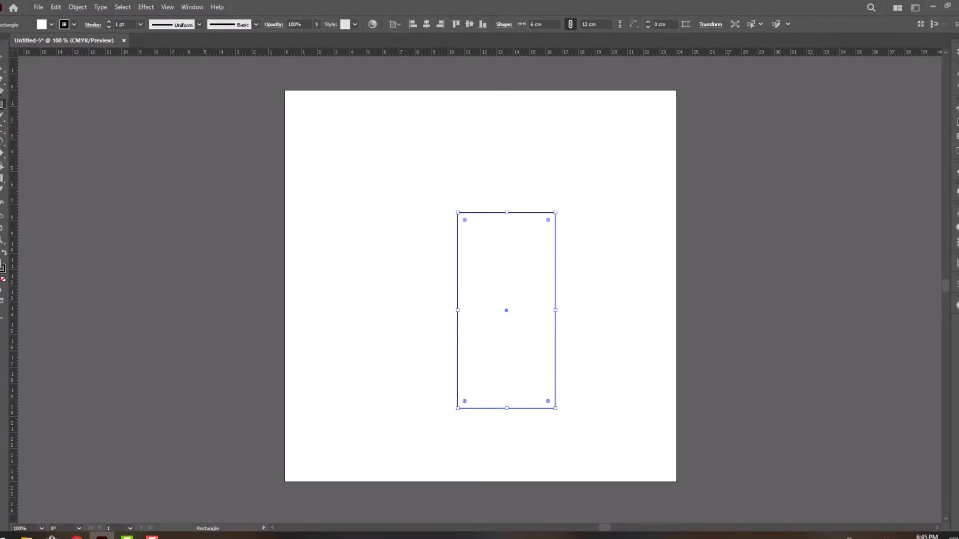
Move the rectangle up and left on the artboard and remove its fill.
left_click(10, 54)
left_click_drag(531, 205, 505, 160)
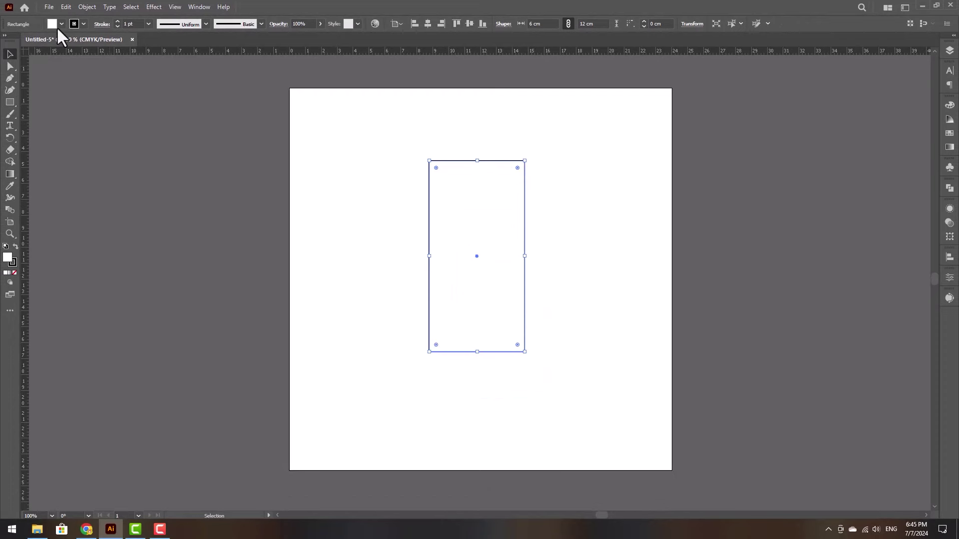
left_click(52, 24)
left_click(489, 160)
left_click_drag(493, 160, 455, 160)
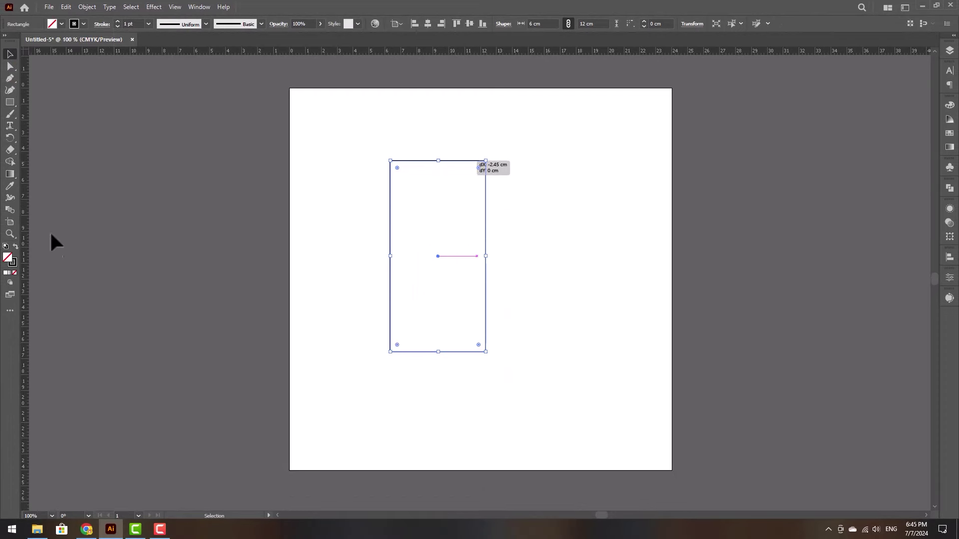
Extend the artboard's left edge to make it about 34 cm wide, and shift the rectangle further left.
left_click(10, 222)
left_click_drag(290, 276, 131, 276)
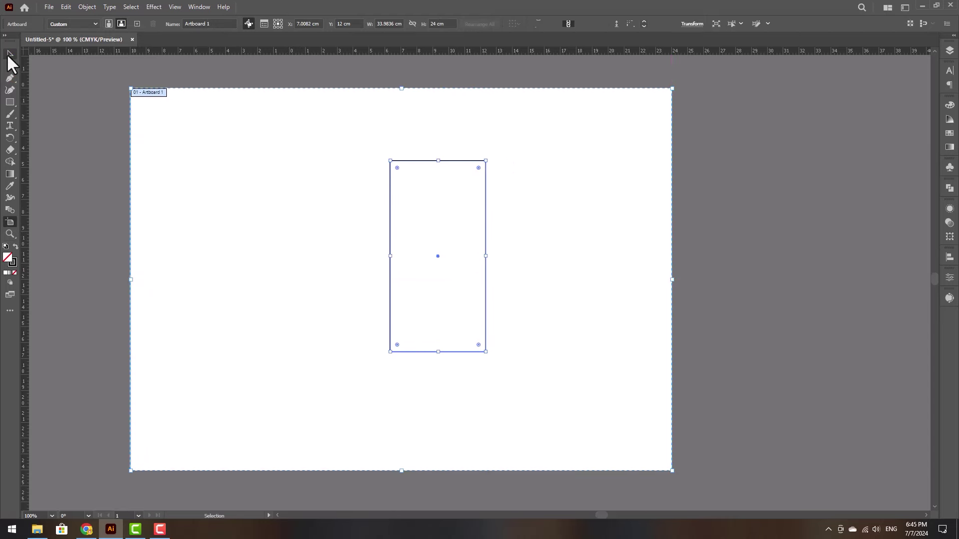
left_click(10, 54)
left_click_drag(452, 159, 373, 160)
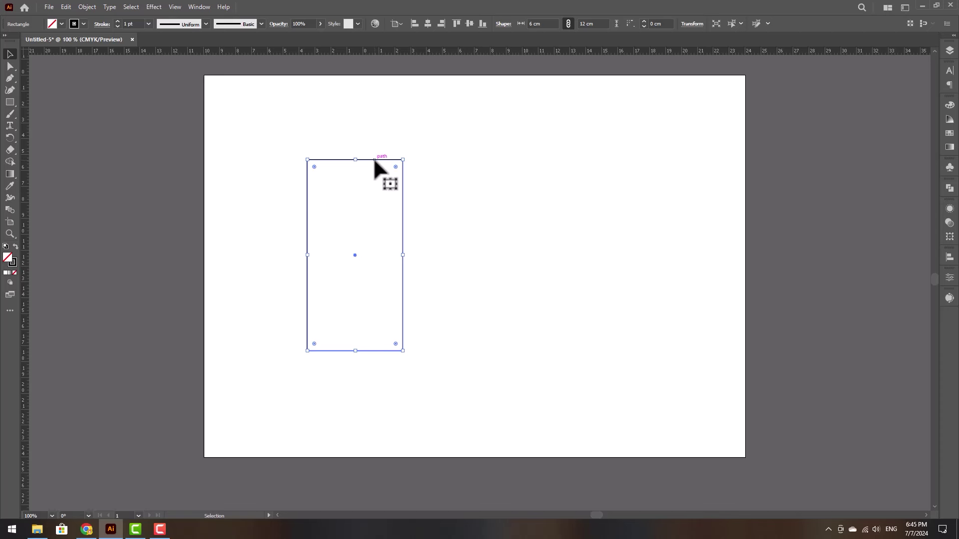
Duplicate the rectangle rightward edge to edge to form a row of four adjoining panels.
left_click_drag(374, 160, 475, 160)
key("ctrl+d")
key("ctrl+d")
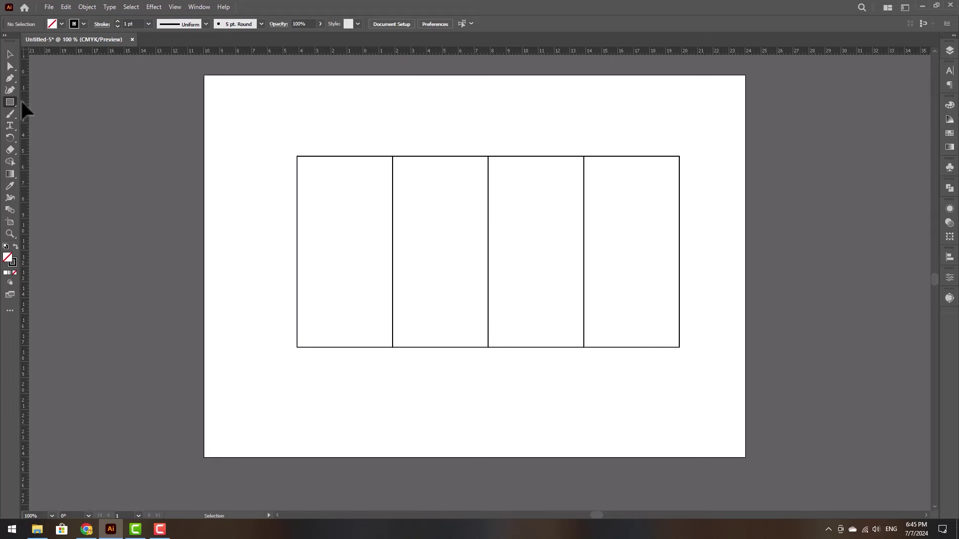
Create a 1.5 × 12 cm rectangle and snap it to the left edge of the first panel as a glue flap.
left_click(335, 116)
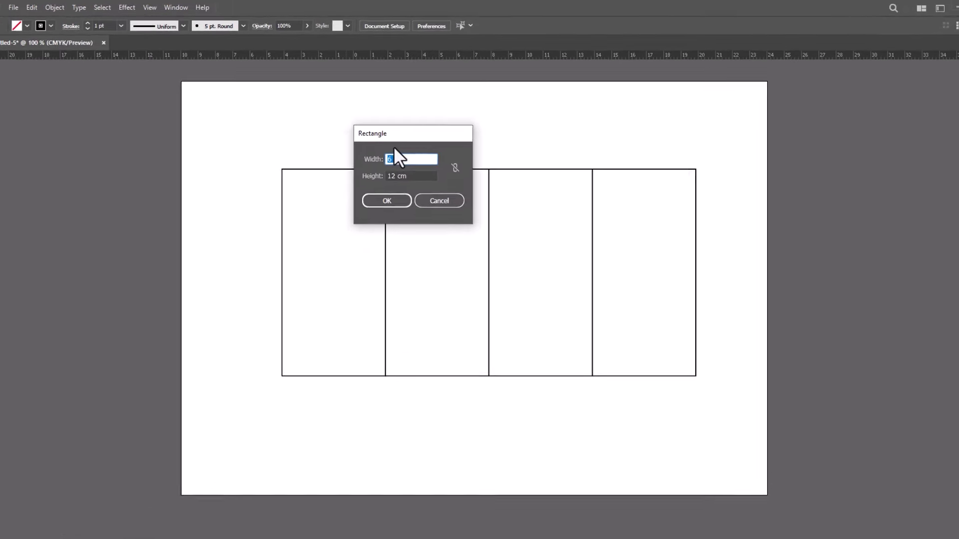
type("1.5")
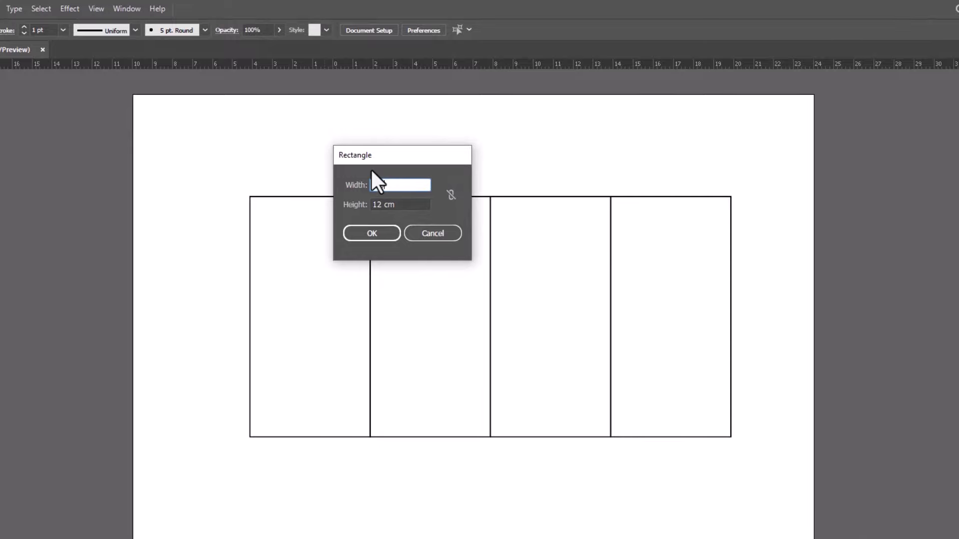
left_click(376, 233)
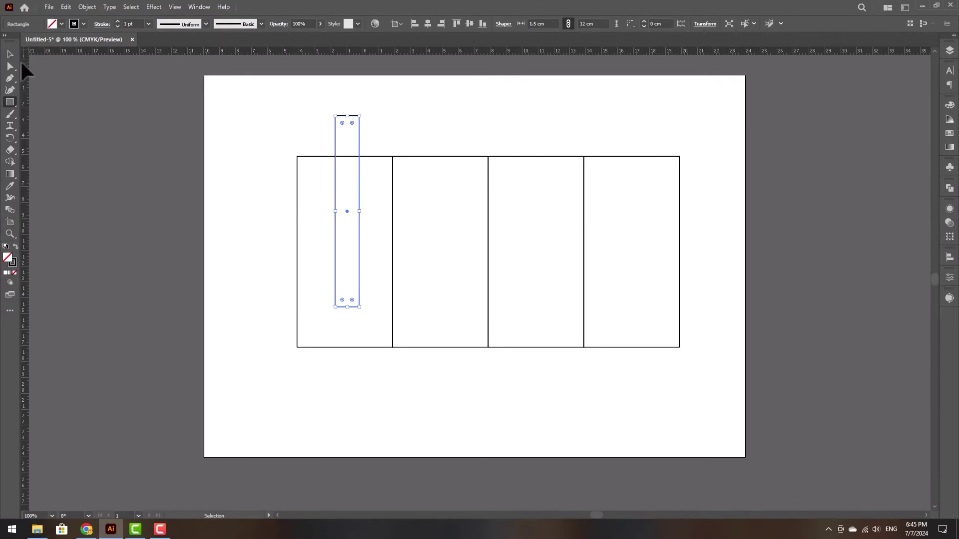
left_click(9, 53)
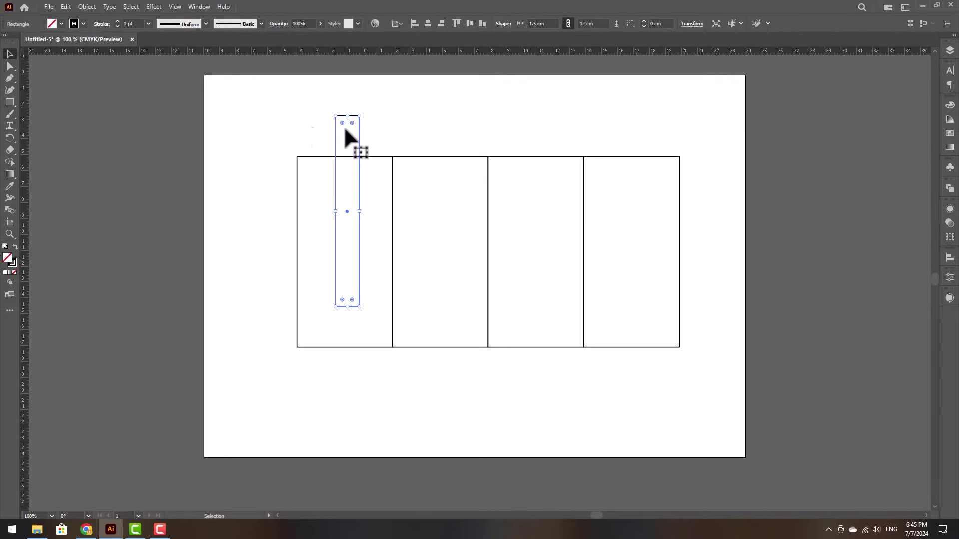
left_click_drag(358, 119, 295, 164)
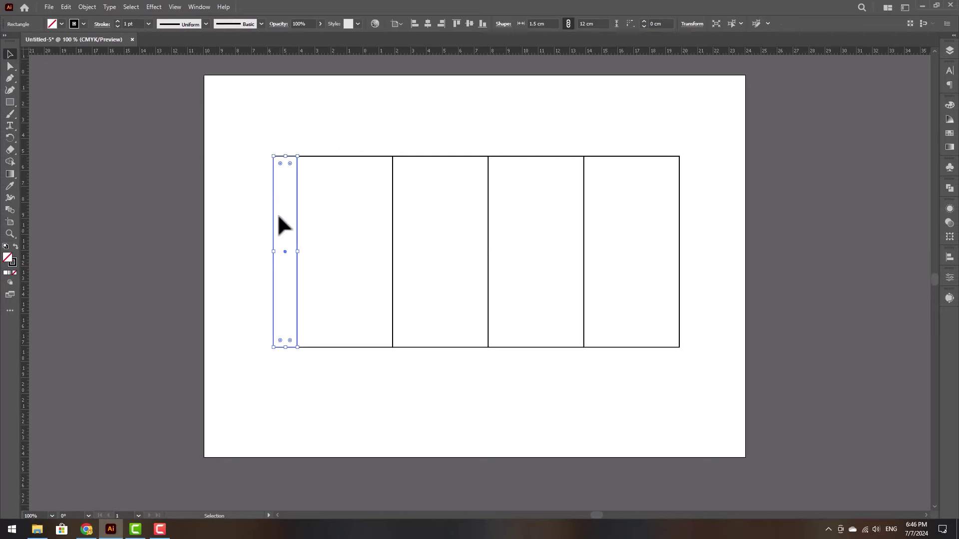
Extend the artboard upward to a height of about 32 cm.
left_click_drag(681, 133, 222, 300)
left_click(10, 222)
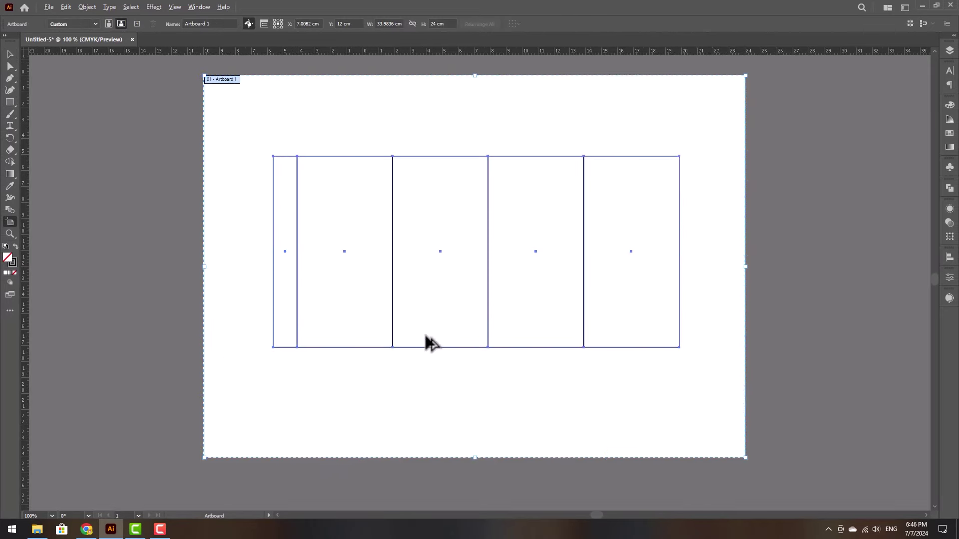
scroll(427, 339, "down", 3)
left_click_drag(442, 248, 445, 206)
scroll(461, 311, "up", 2)
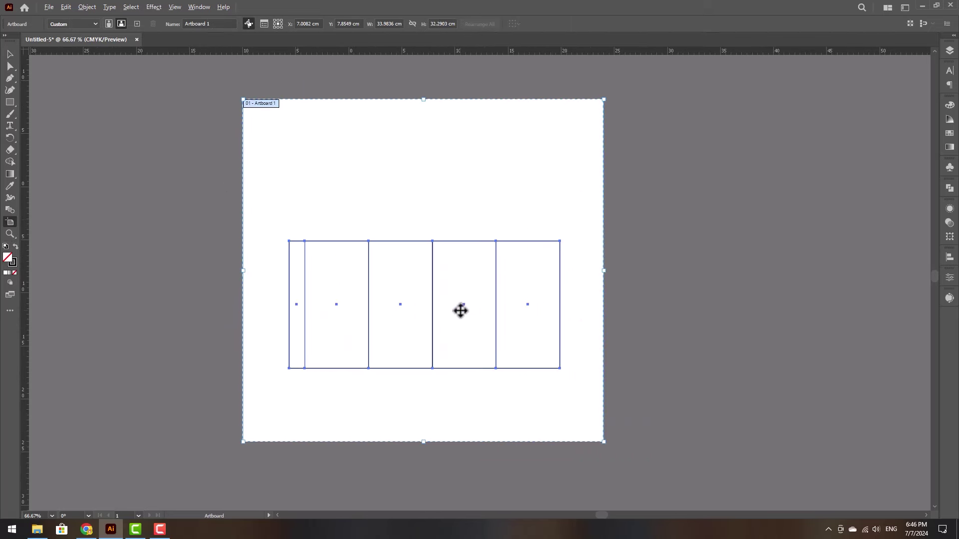
Shift the whole row of panels upward and place a copy of the first wide panel directly above it.
left_click(10, 54)
left_click_drag(262, 206, 558, 319)
left_click(574, 381)
left_click_drag(370, 285, 363, 89)
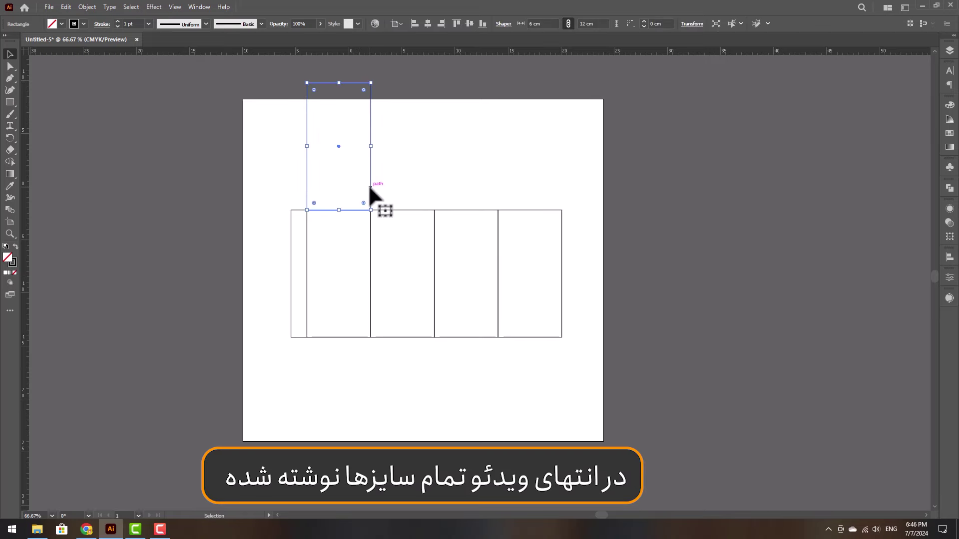
left_click(12, 103)
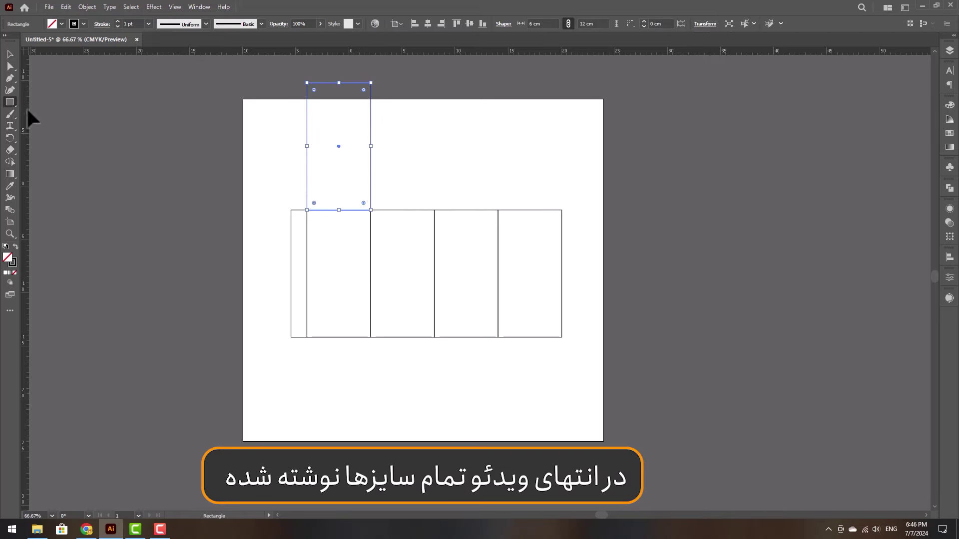
left_click(455, 175)
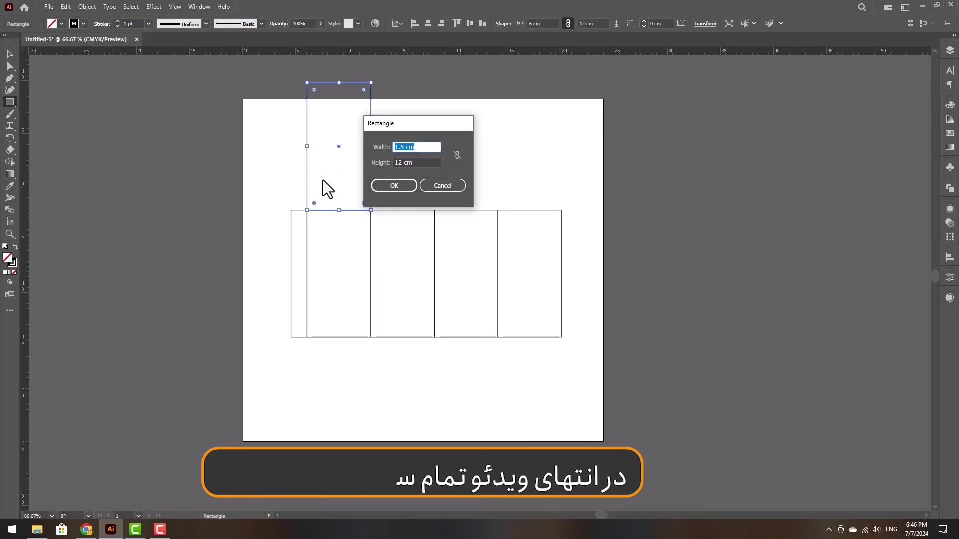
left_click(452, 188)
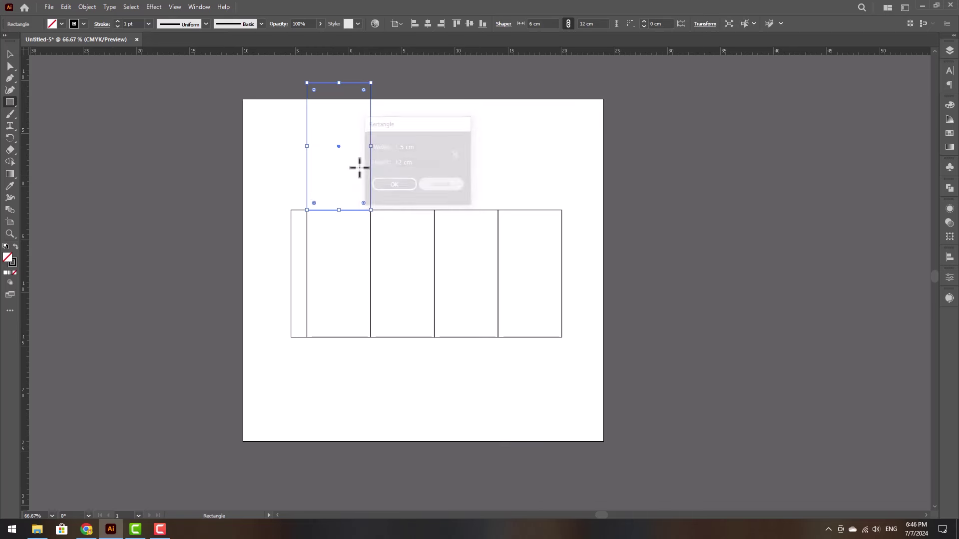
Try setting the upper panel copy's height to 6 cm about its center, and undo the resize.
left_click(950, 237)
left_click(949, 278)
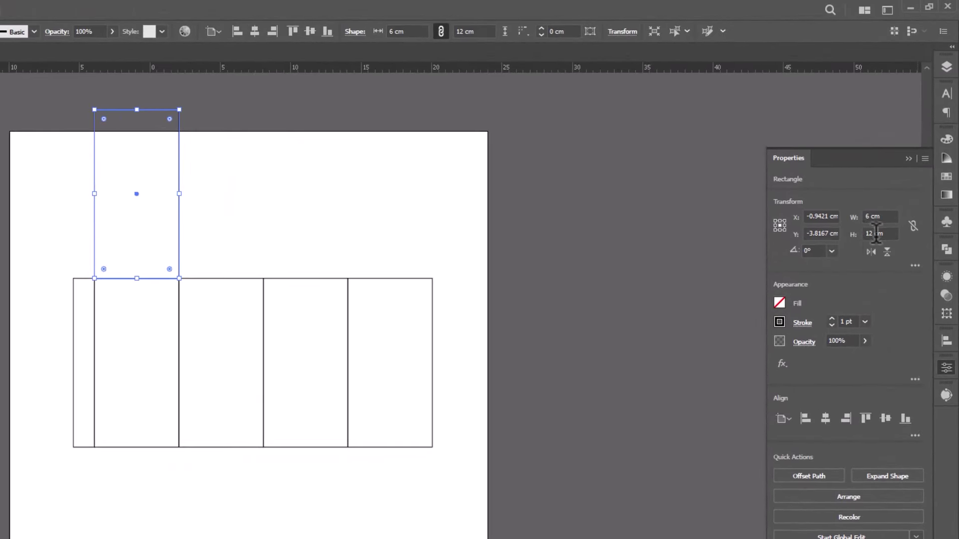
left_click(887, 231)
type("6")
key("Return")
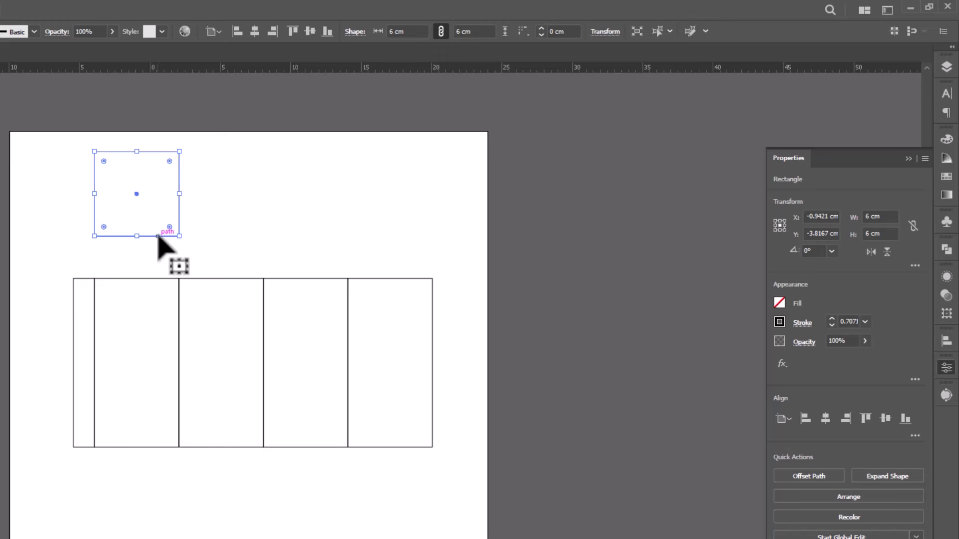
left_click_drag(161, 235, 161, 279)
key("ctrl+z")
key("ctrl+z")
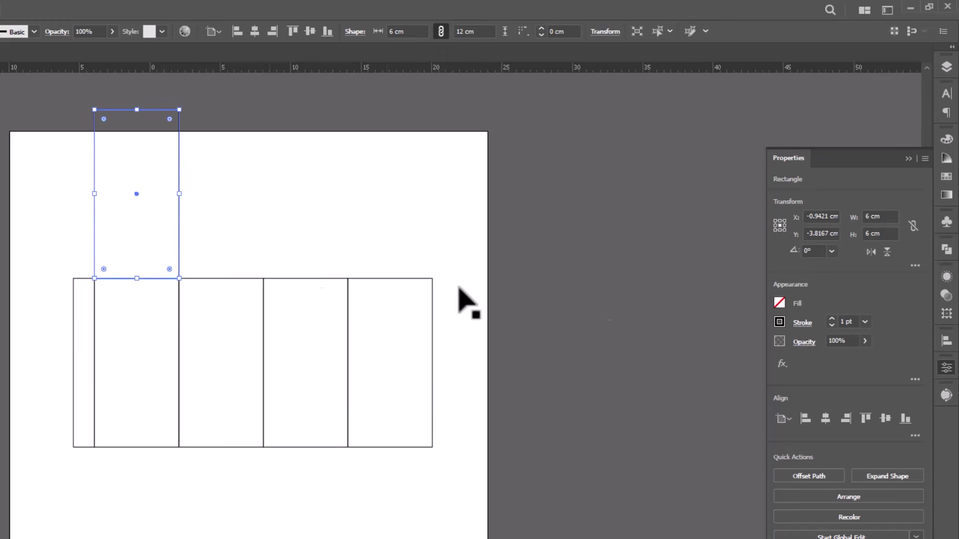
Set the transform reference point to the bottom-right corner and the upper panel's height to 6 cm.
left_click(784, 230)
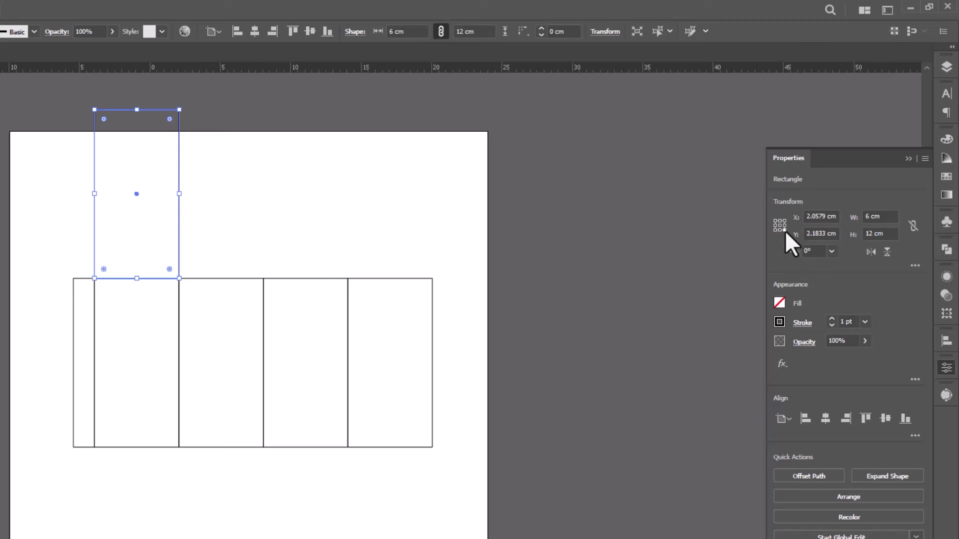
left_click(881, 233)
type("6")
key("Return")
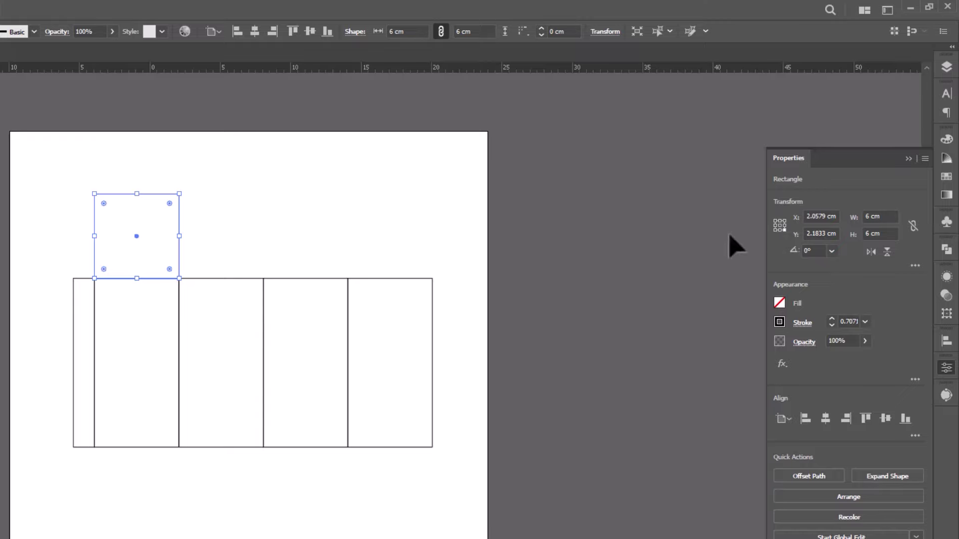
Match the upper square's stroke to the adjacent panel with the Eyedropper, and deselect it.
key("i")
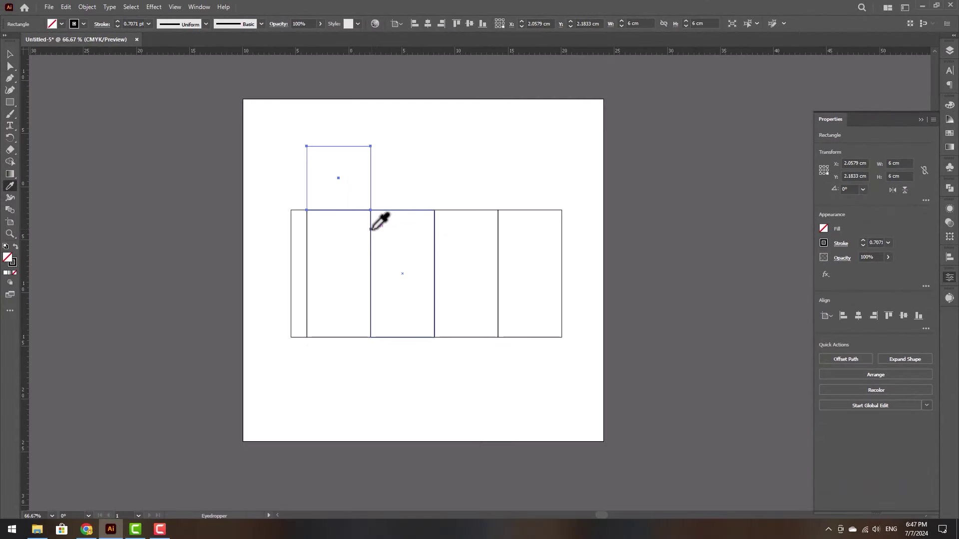
left_click(10, 53)
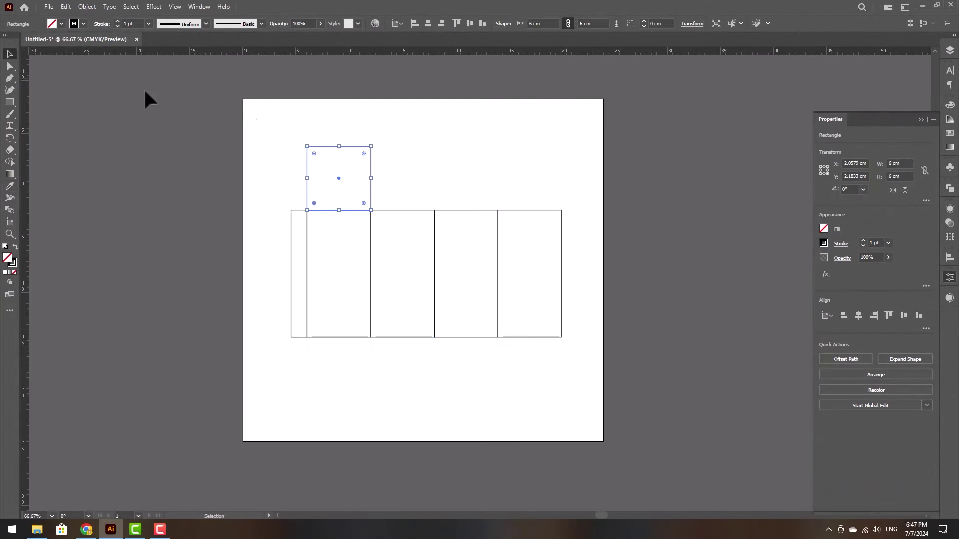
left_click(415, 150)
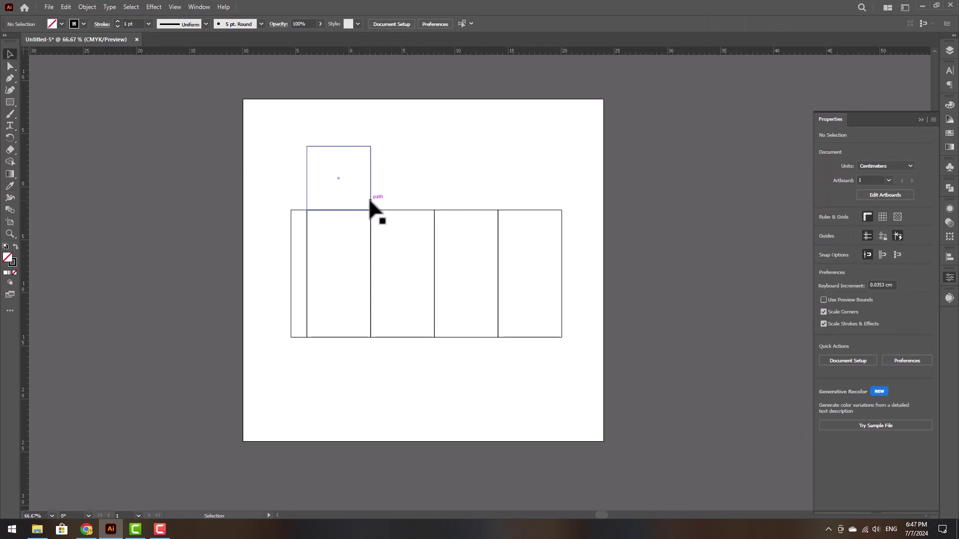
Place a copy of the upper square directly above it and set the copy's height to 1.5 cm.
left_click_drag(369, 200, 370, 102)
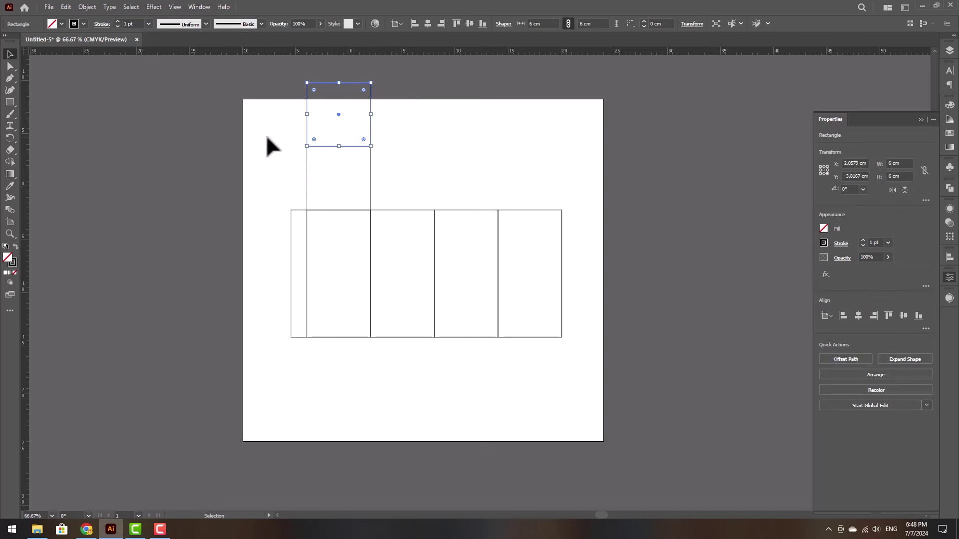
left_click(293, 212)
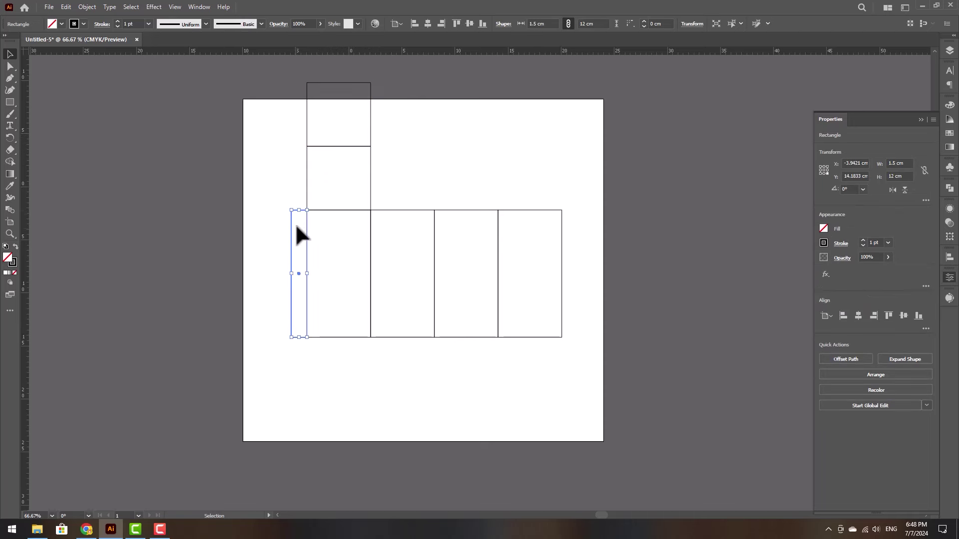
left_click(368, 86)
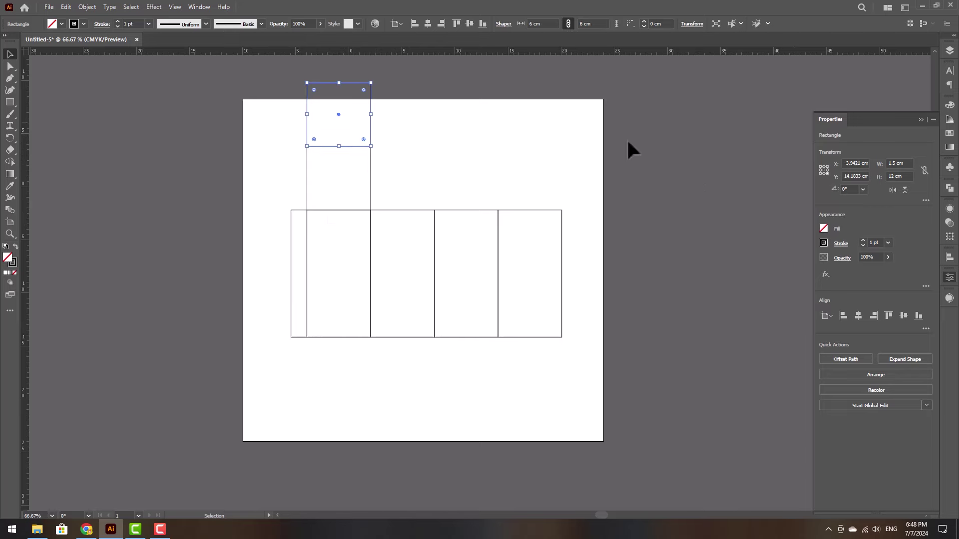
left_click(896, 176)
type("1.")
key("Escape")
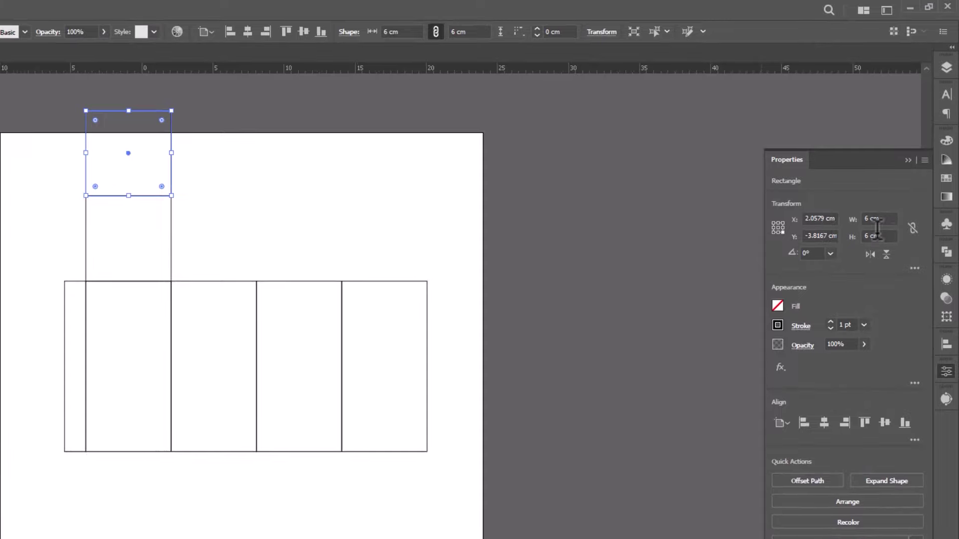
left_click(877, 233)
type("1.5")
key("Return")
left_click(189, 203)
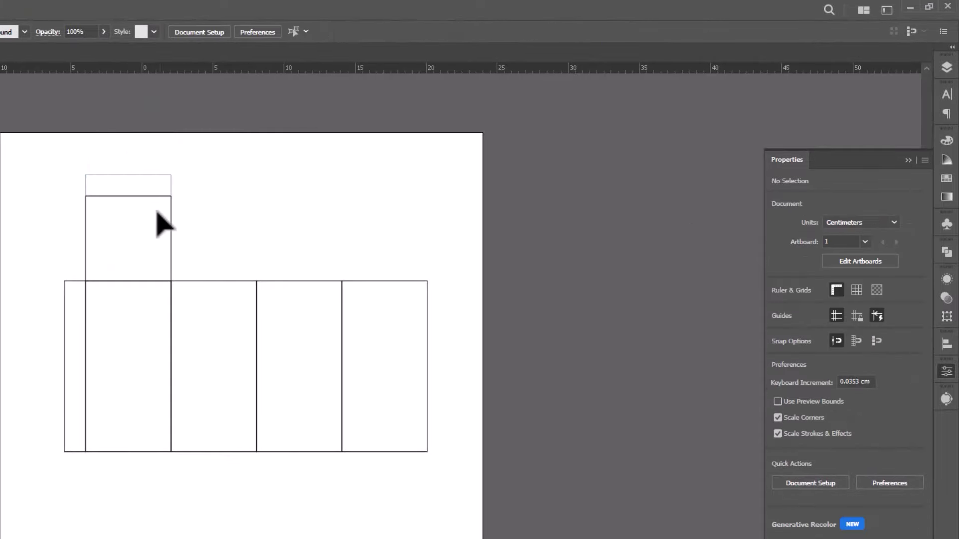
Match the 1.5 cm top flap's stroke to the second wide panel with the Eyedropper, and deselect it.
left_click(144, 175)
key("i")
left_click(277, 255)
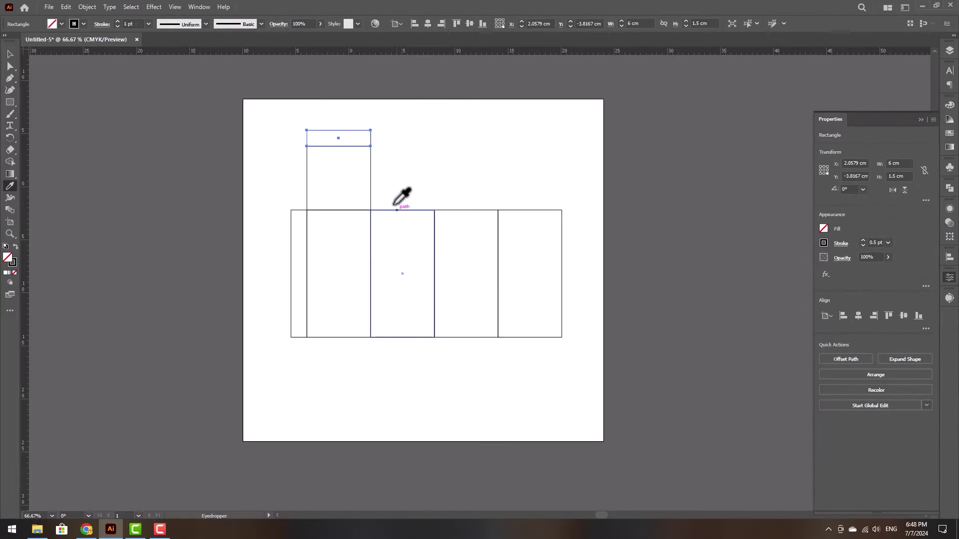
key("ctrl+plus")
key("ctrl+plus")
key("ctrl+plus")
key("ctrl+plus")
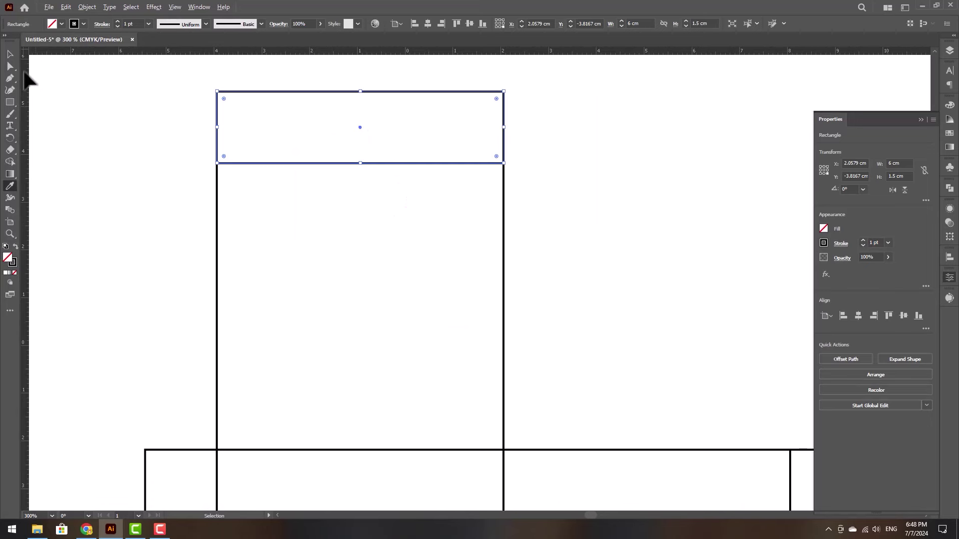
key("v")
left_click(312, 108)
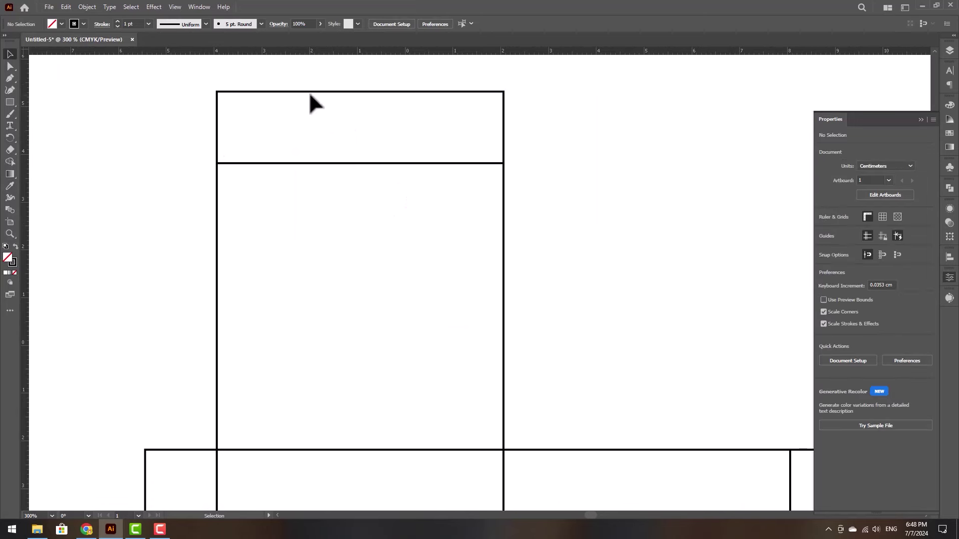
Place a vertically flipped copy of the upper square and its 1.5 cm flap directly below the third wide panel.
left_click(312, 92)
key("ctrl+minus")
key("ctrl+minus")
key("ctrl+minus")
key("ctrl+minus")
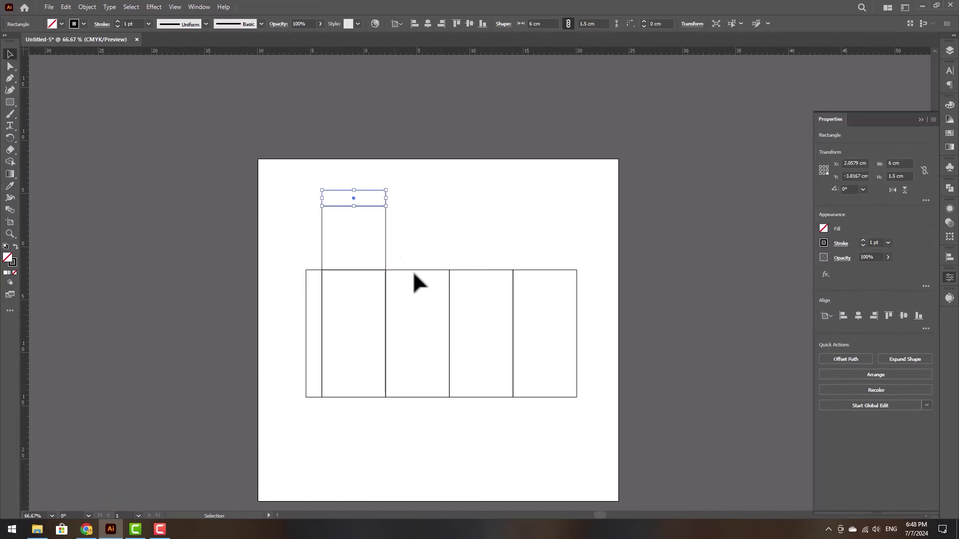
left_click_drag(439, 314, 392, 268)
left_click(338, 187, "shift")
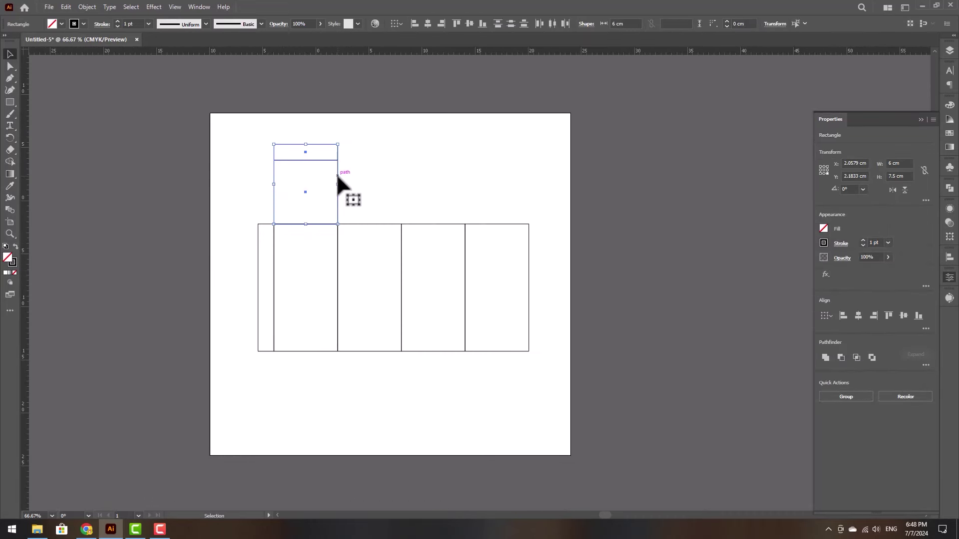
left_click_drag(339, 183, 402, 447)
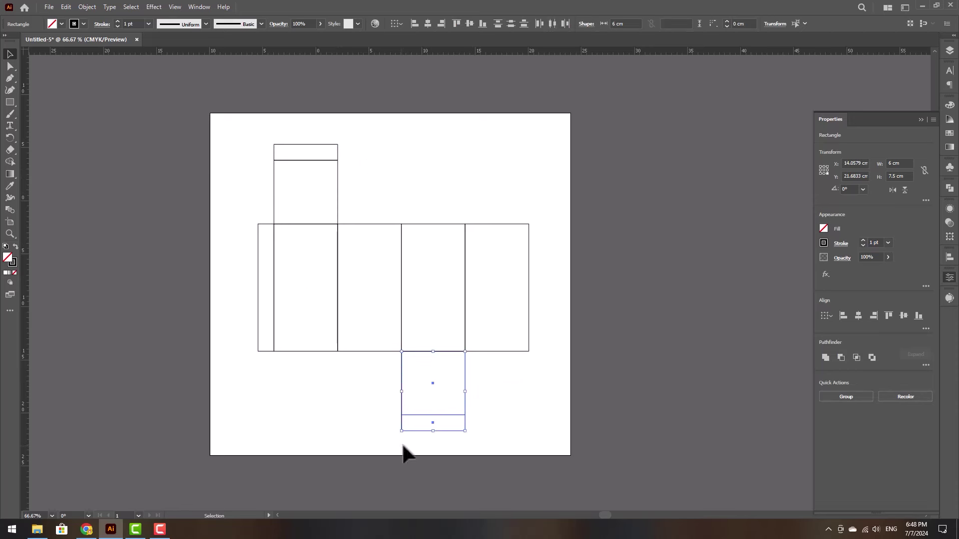
left_click(482, 418)
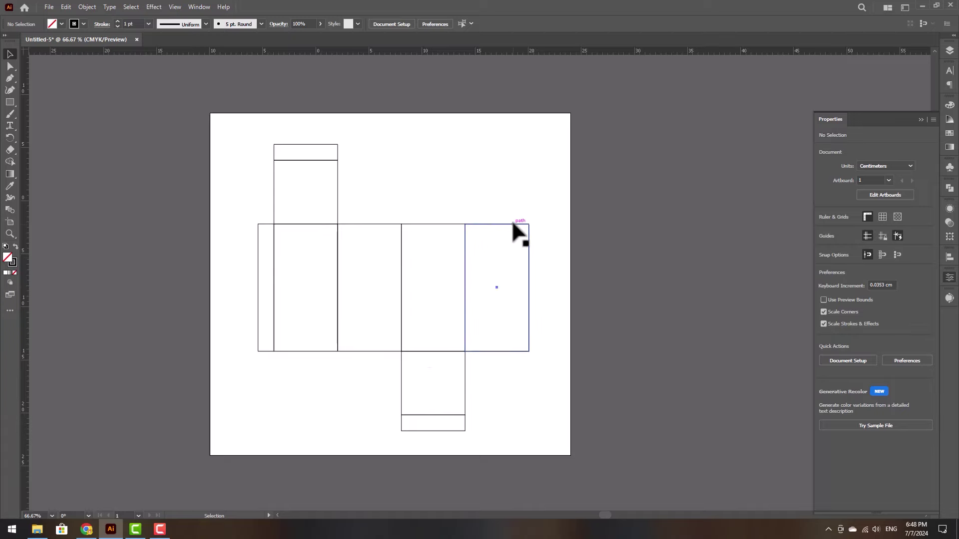
Place a copy of the fourth wide panel directly above it and set the copy's height to 3 cm.
left_click_drag(513, 224, 514, 138)
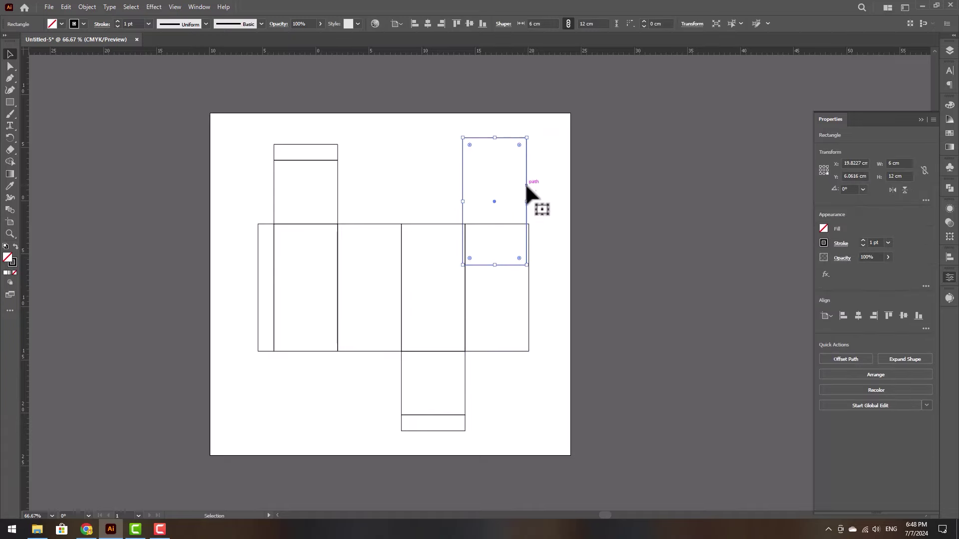
left_click_drag(527, 185, 526, 145)
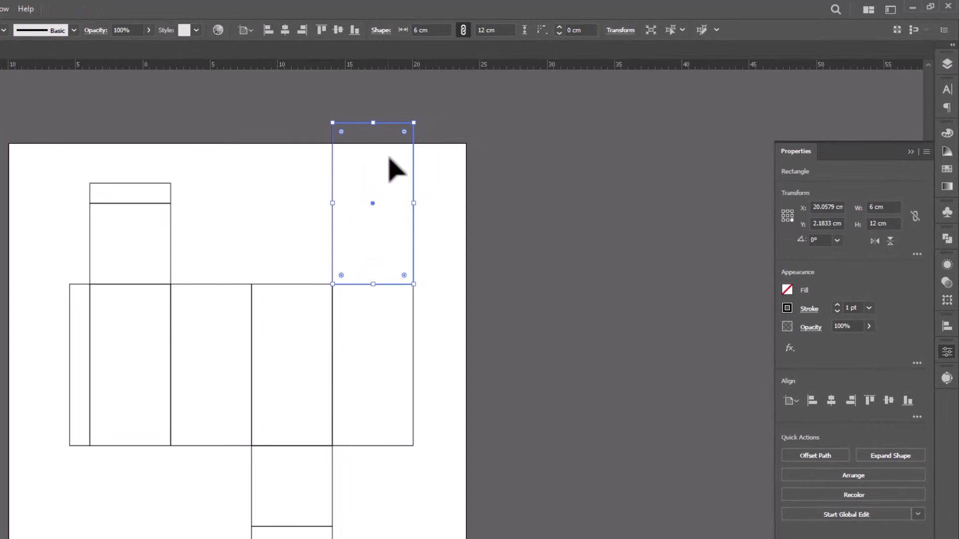
left_click(171, 244)
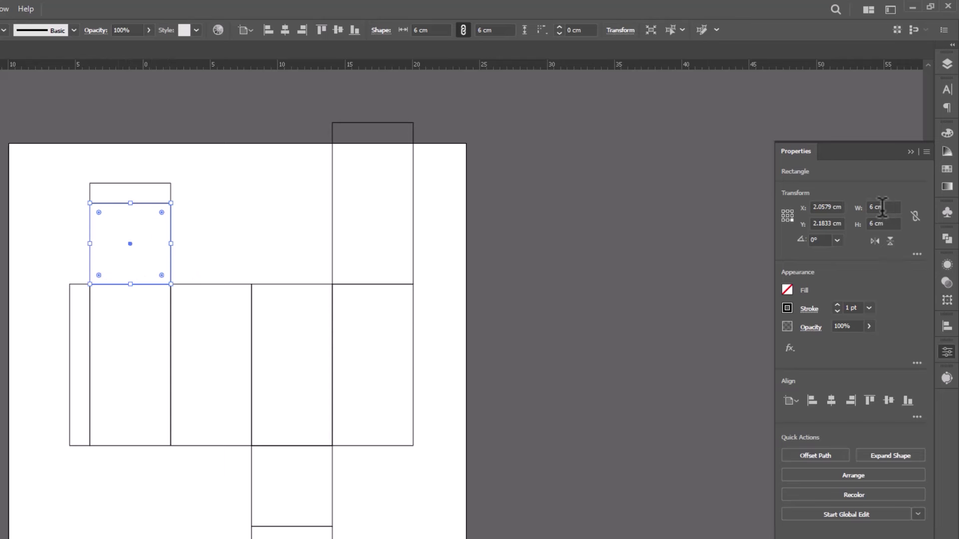
left_click(414, 218)
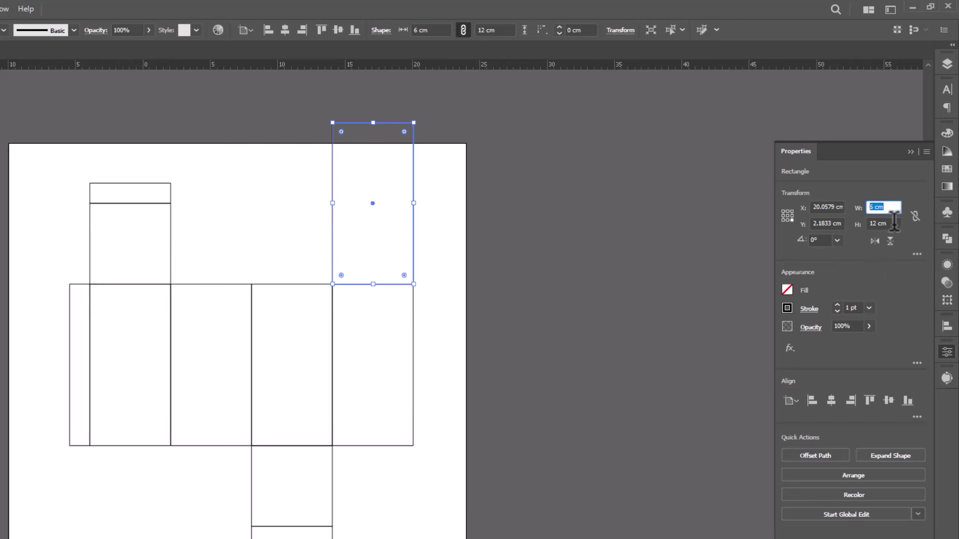
key("Tab")
key("Return")
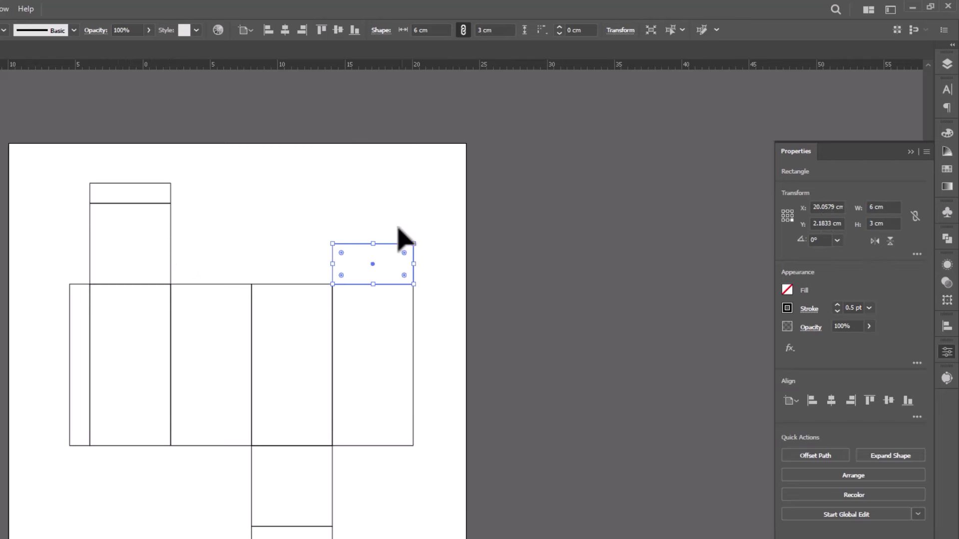
Match the 3 cm flap's stroke to the third wide panel with the Eyedropper.
mouse_move(359, 246)
left_mouse_down()
mouse_move(113, 245)
mouse_move(354, 257)
mouse_move(355, 247)
left_mouse_up()
left_click(123, 203)
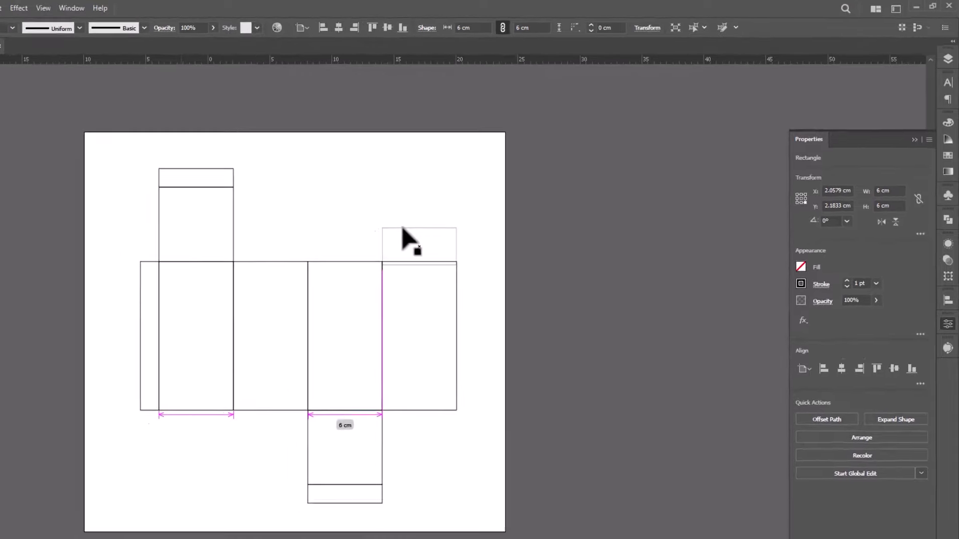
left_click_drag(402, 228, 400, 232)
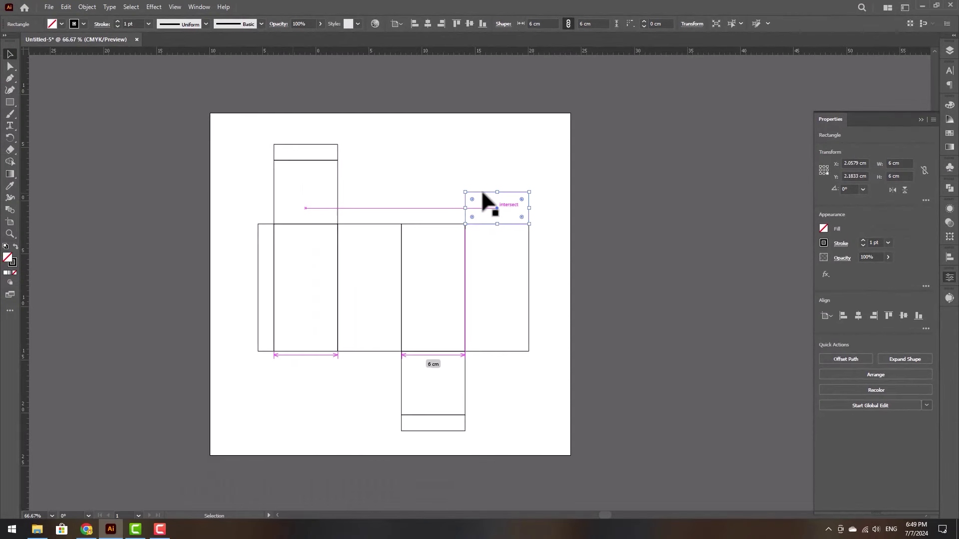
key("i")
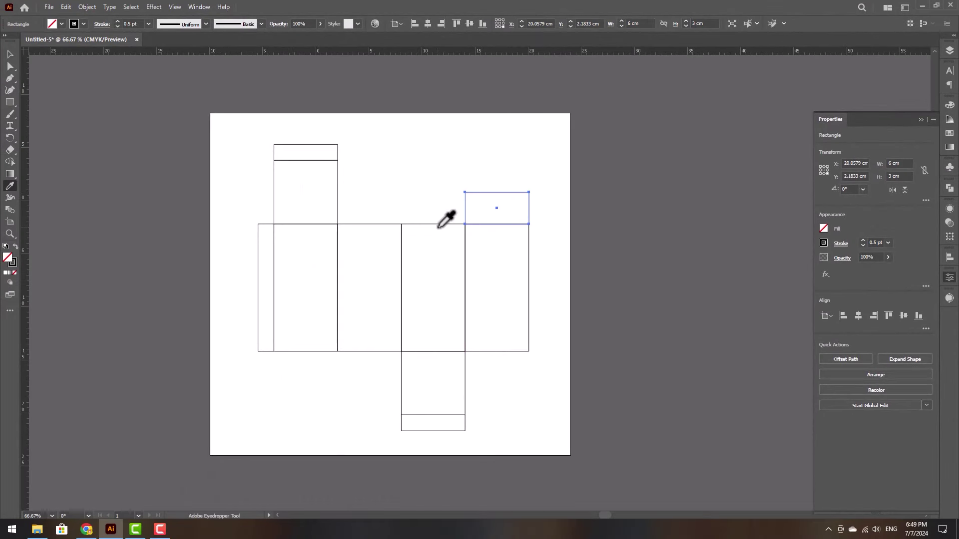
left_click(439, 225)
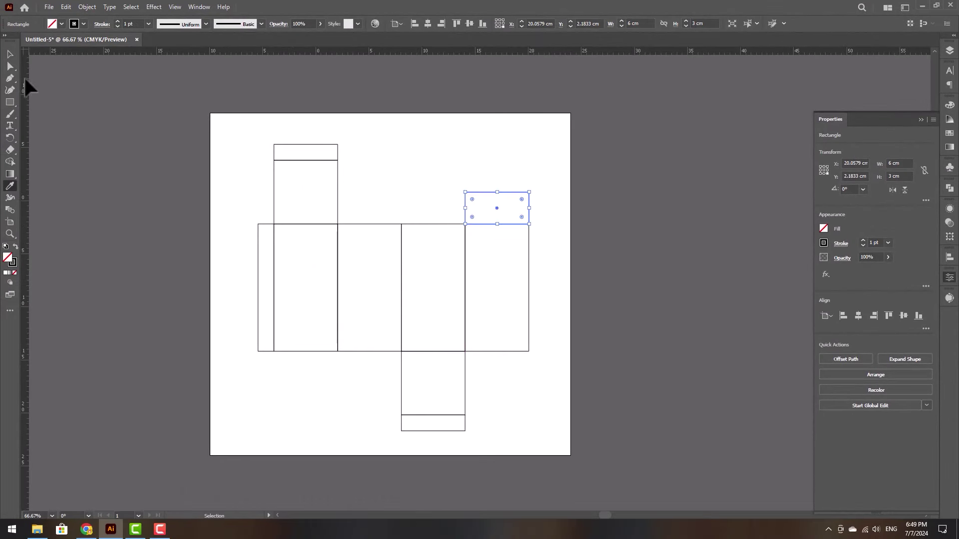
Copy the 3 cm flap above the second wide panel, and copy both flaps below the second and fourth panels.
left_click(10, 54)
left_click_drag(479, 199, 352, 200)
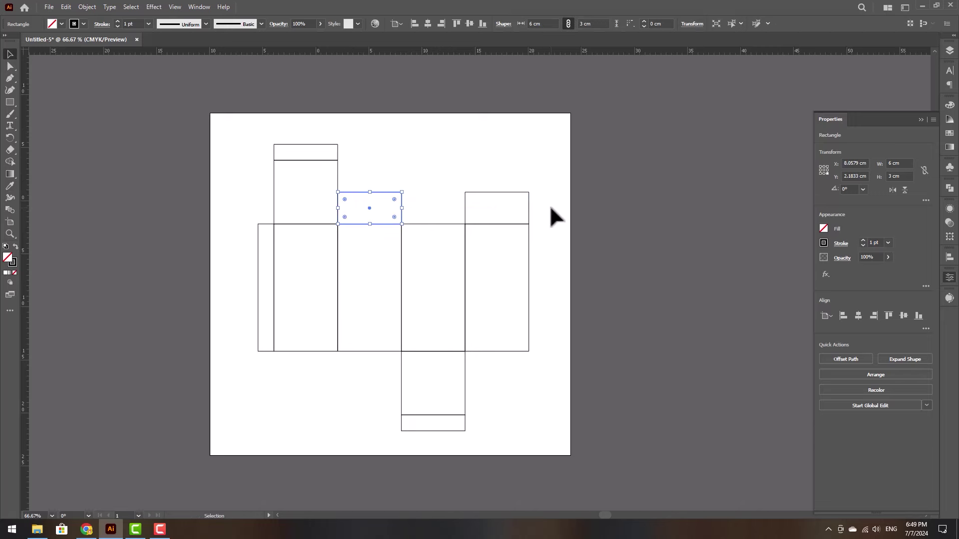
left_click_drag(453, 222, 465, 378)
left_click(557, 348)
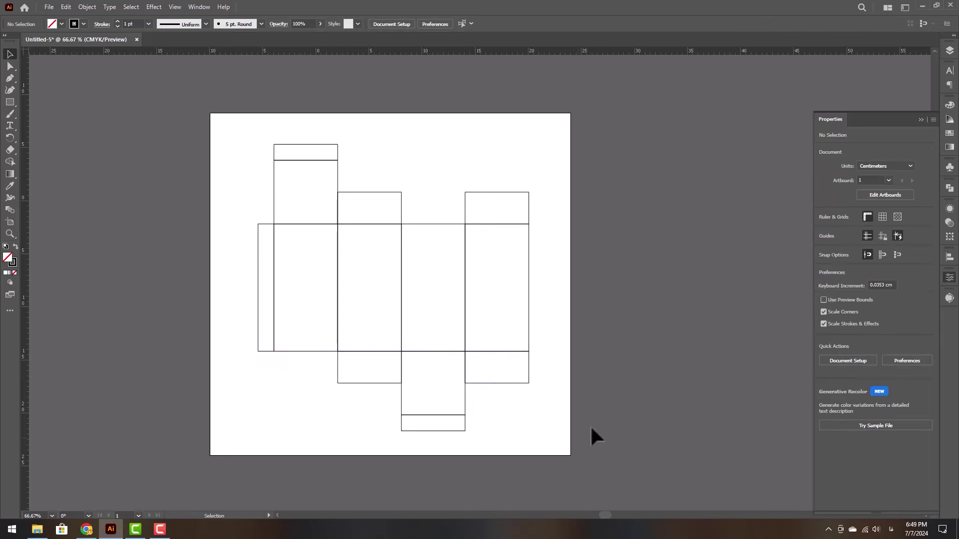
Draw a rectangle about 1.35 × 0.35 cm in the upper square's top-left corner and copy it to the top-right corner.
scroll(284, 167, "up", 5)
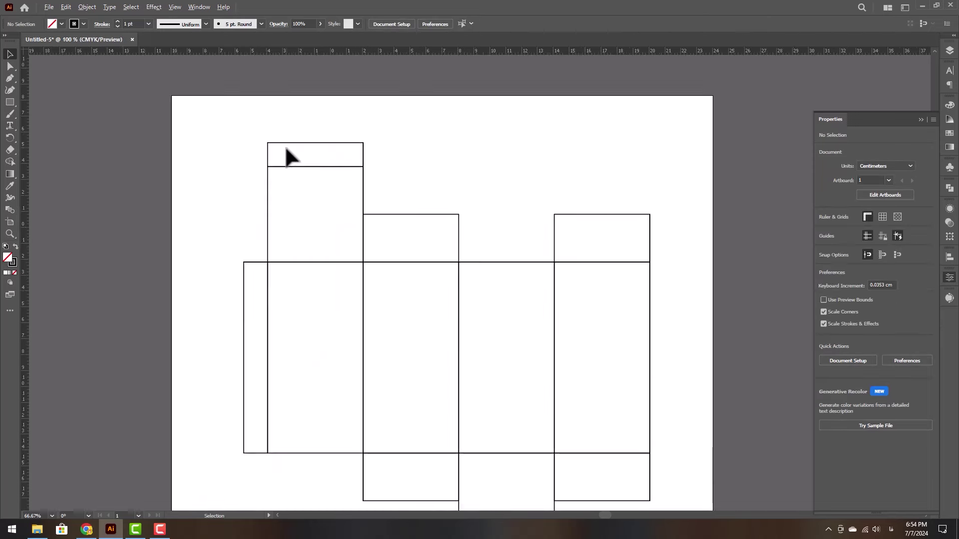
scroll(231, 199, "up", 1)
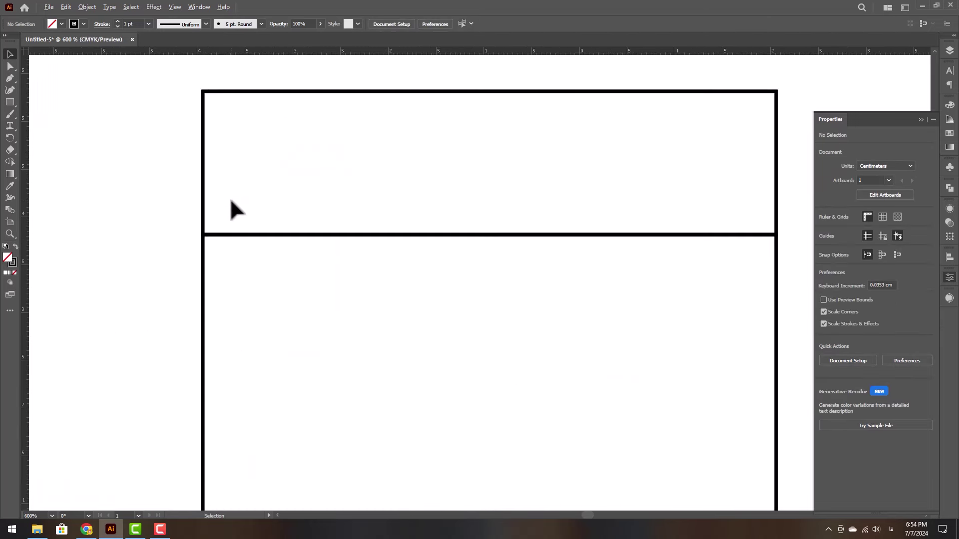
left_click(10, 102)
left_click_drag(203, 234, 321, 252)
left_click(10, 54)
scroll(310, 242, "down", 1)
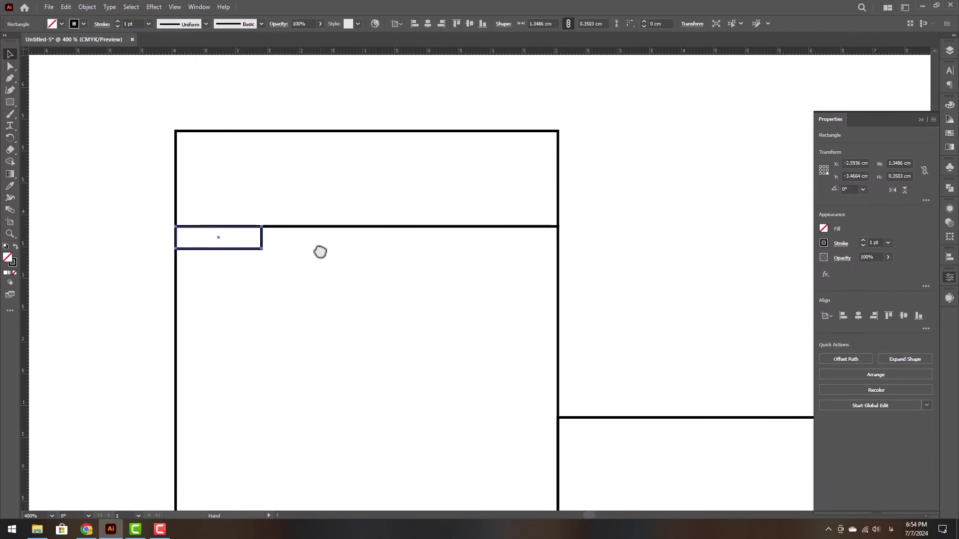
left_click_drag(257, 249, 157, 295)
left_click(639, 271)
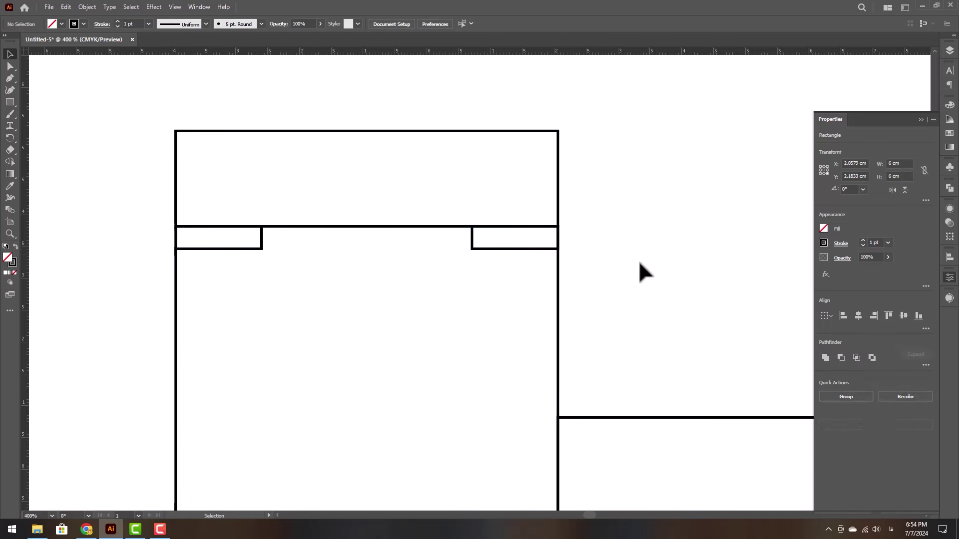
Cut the two small corner rectangles out of the upper square with Pathfinder Minus Front.
scroll(624, 259, "down", 1)
left_click(541, 224)
left_click(259, 225, "shift")
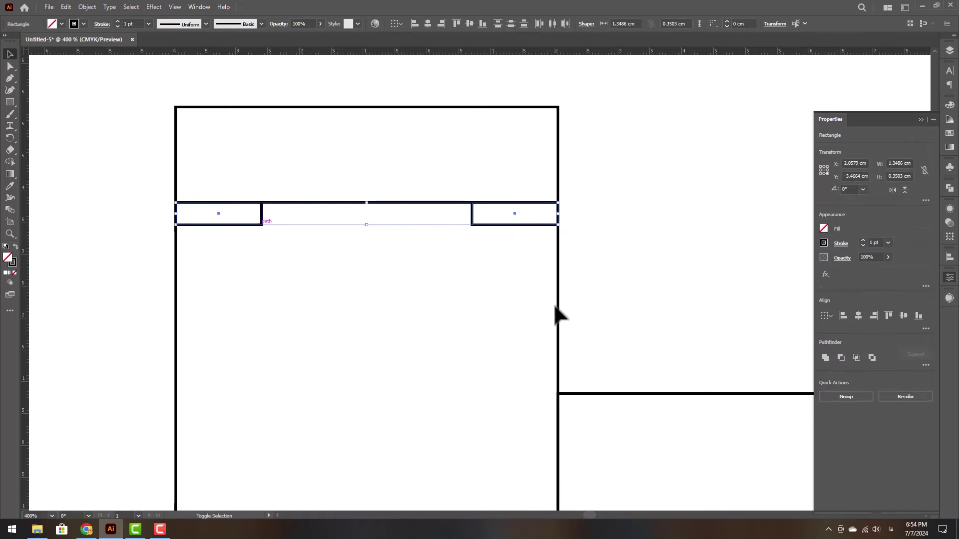
left_click(557, 316, "shift")
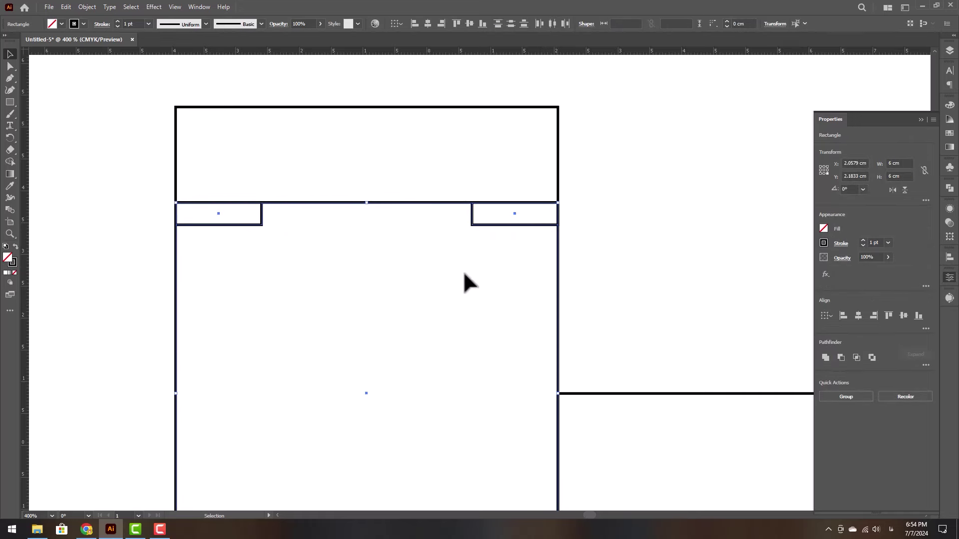
left_click(950, 189)
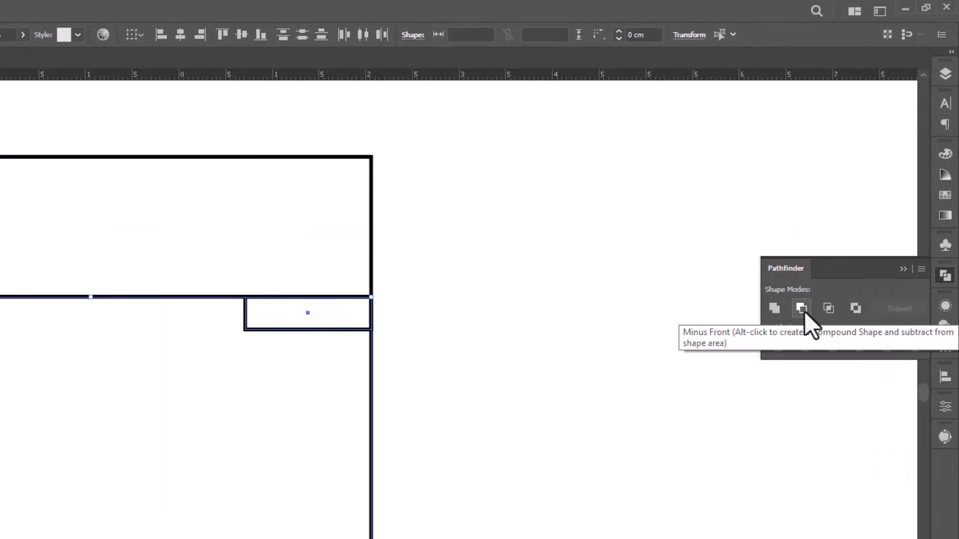
left_click(801, 308)
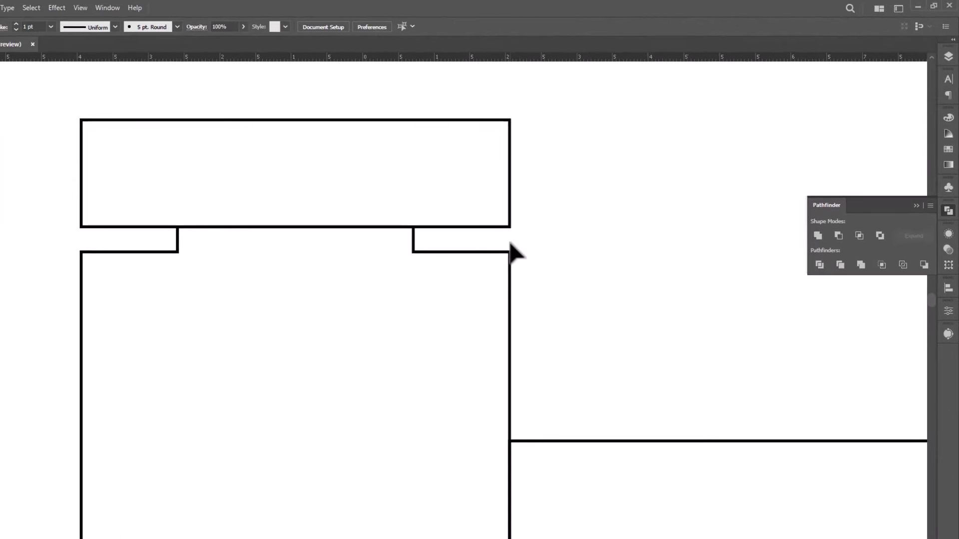
scroll(509, 243, "up", 5)
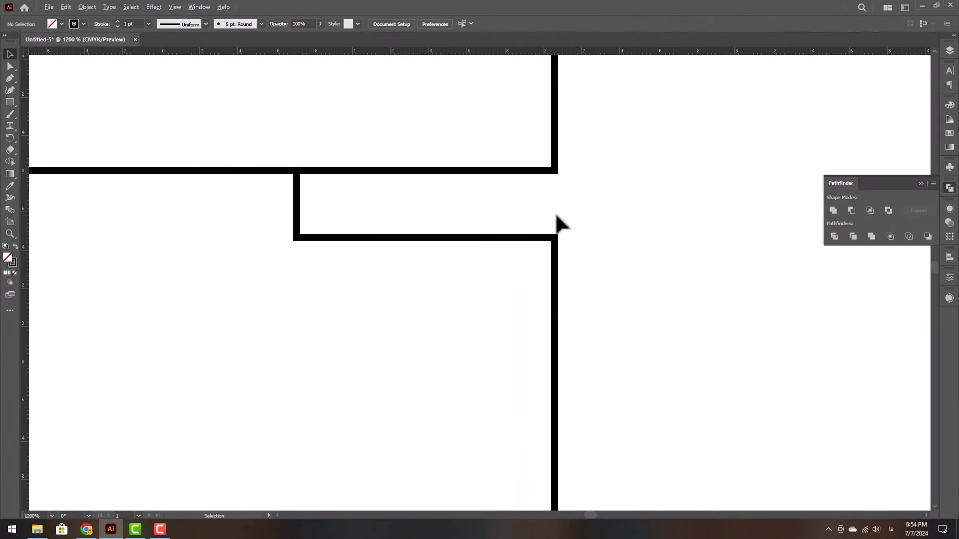
scroll(558, 224, "down", 5)
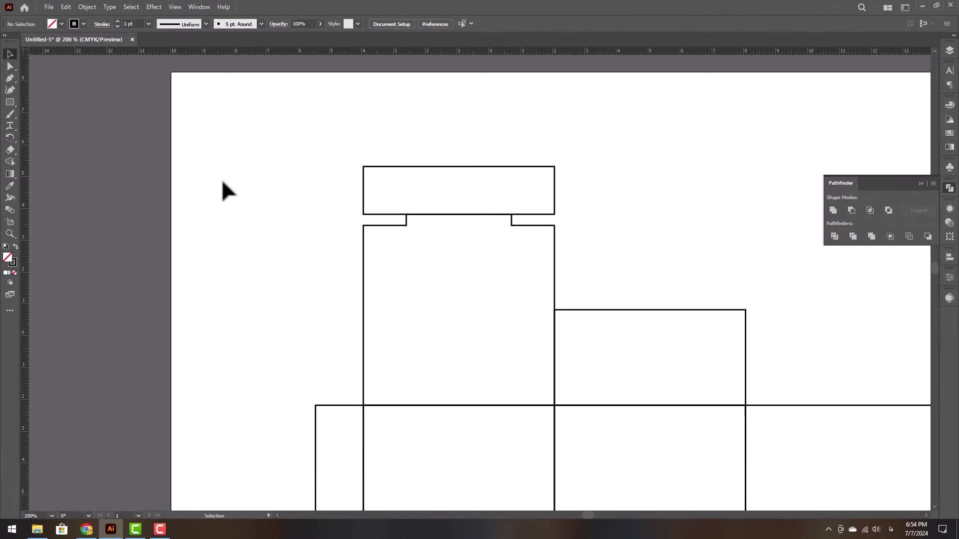
Nudge the upper-left corner of the top tuck flap about 0.35 cm inward.
scroll(448, 169, "up", 2)
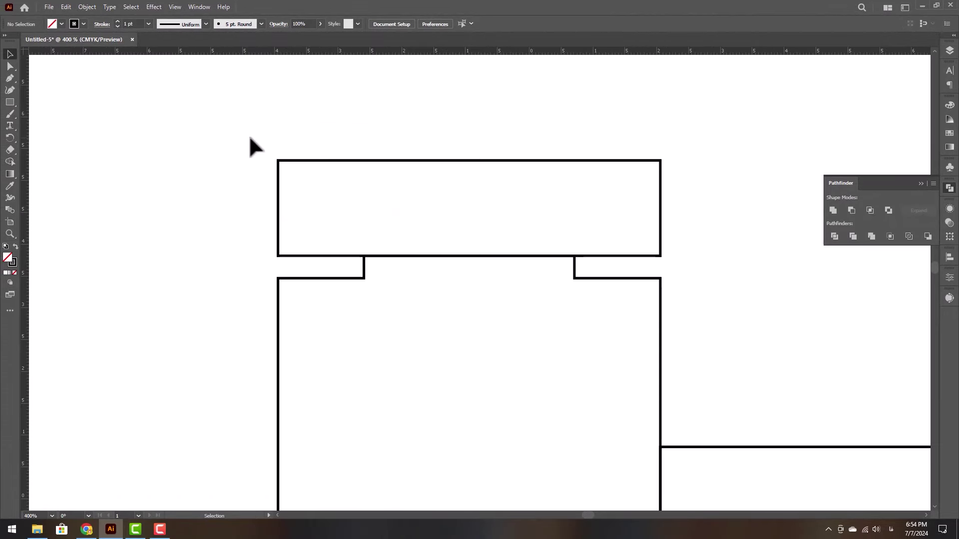
left_click(280, 159)
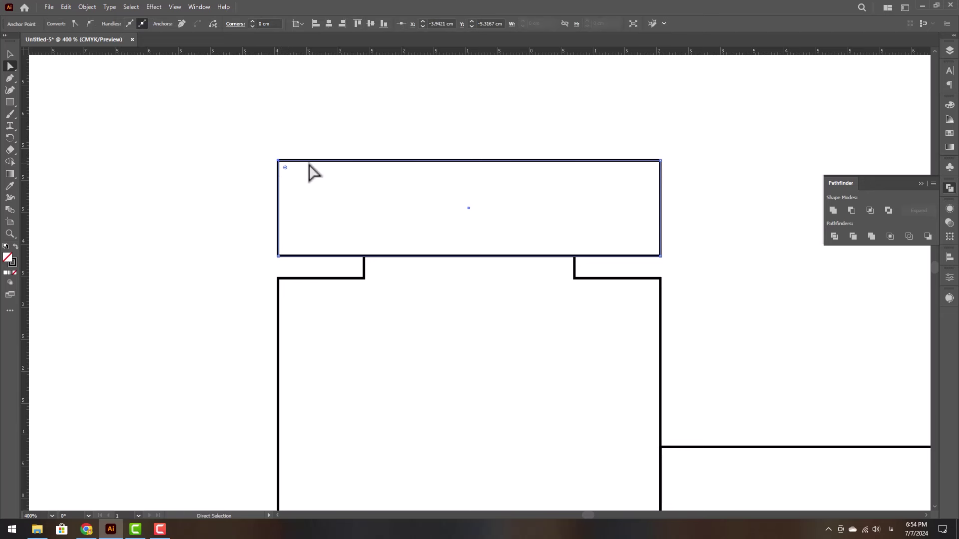
key("Right")
key("Right")
key("Right")
key("Right")
key("Right")
key("Right")
key("Right")
key("Right")
key("Right")
key("Right")
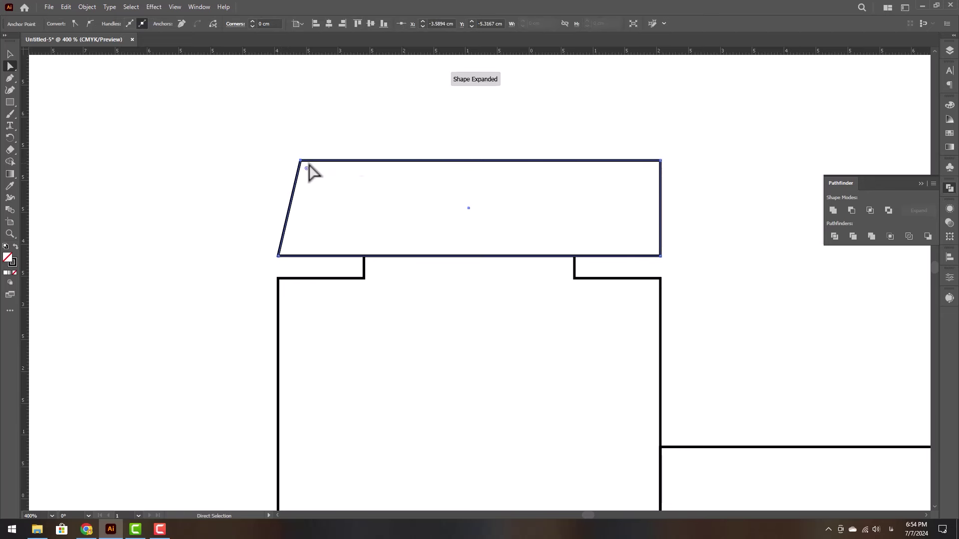
Nudge the upper-right corner of the top tuck flap about 0.6 cm inward.
left_click(661, 160)
key("Left")
key("Left")
key("Left")
key("Left")
key("Left")
key("Left")
key("Left")
key("Left")
key("Left")
key("Left")
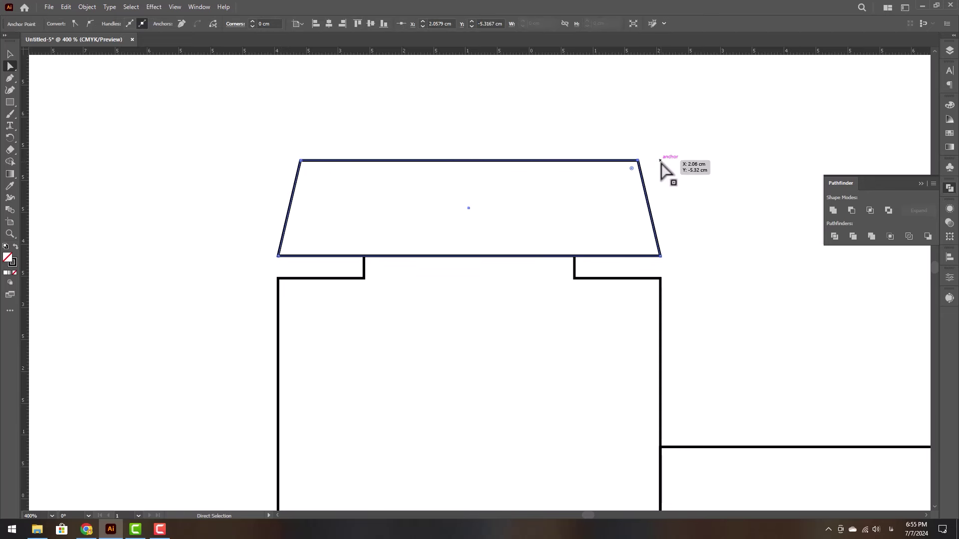
key("Left")
key("Left")
key("Left")
key("Left")
key("Left")
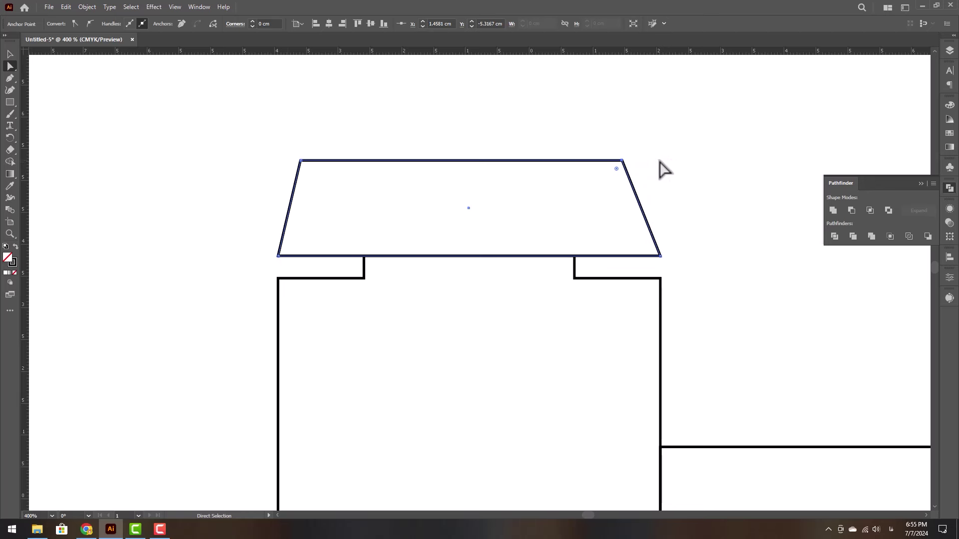
Nudge the top tuck flap's upper-left corner about 0.14 cm farther inward.
left_click(301, 161)
key("Right")
key("Right")
key("Right")
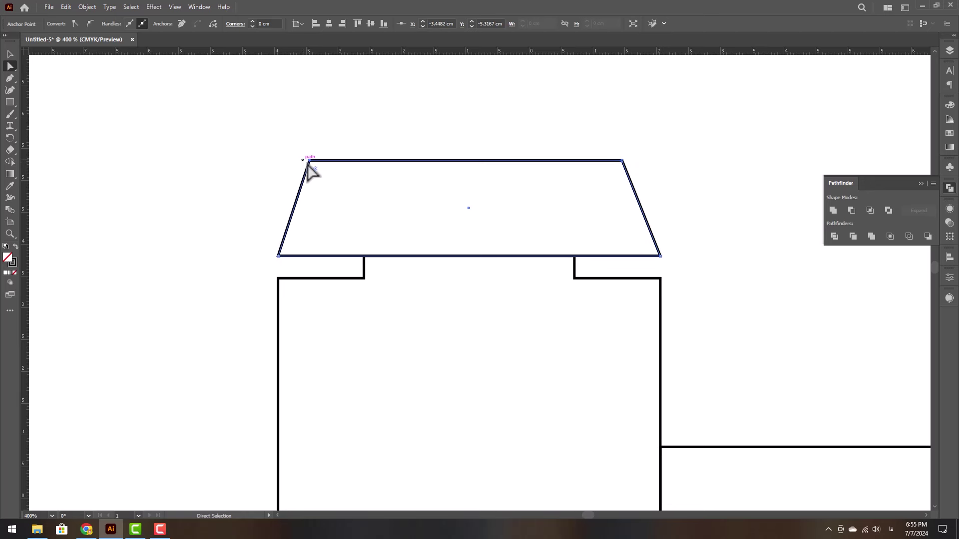
double_click(315, 168)
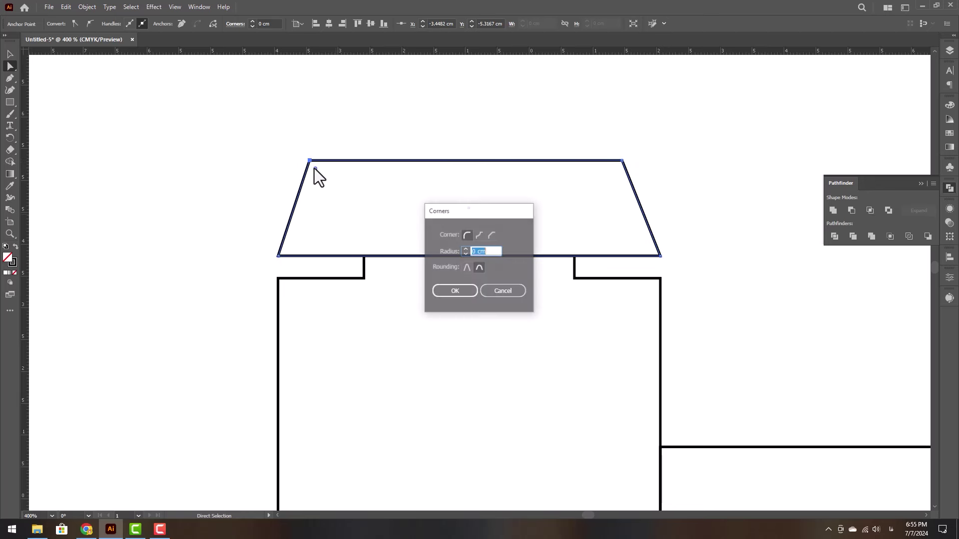
left_click(480, 235)
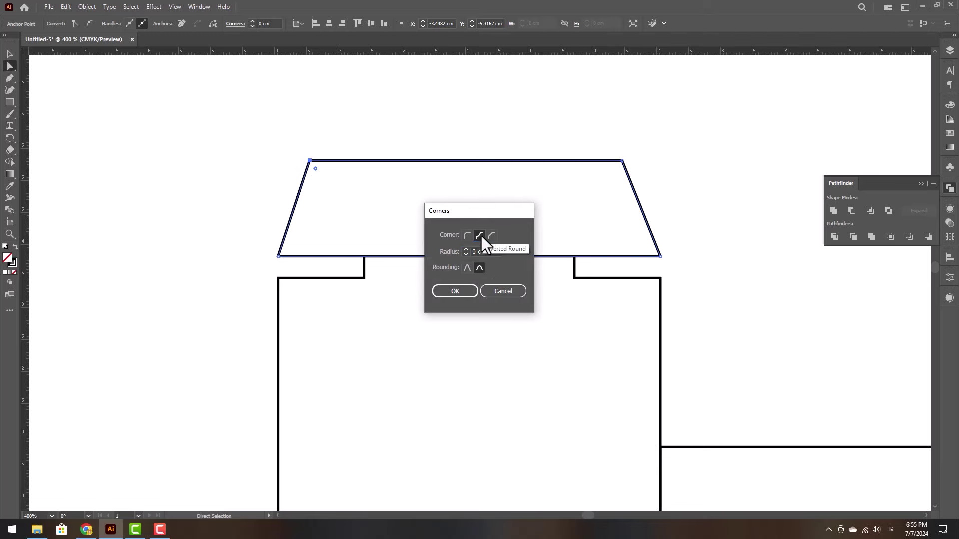
left_click(503, 291)
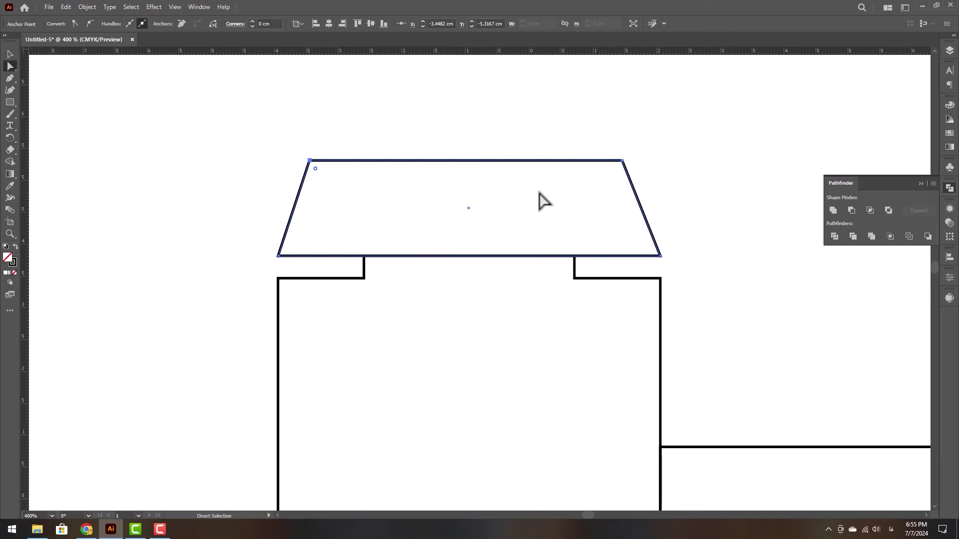
Copy the notched upper lid with its tapered tuck flap onto the third wide panel and rotate the copy 180 degrees.
scroll(471, 257, "down", 5)
left_click(10, 54)
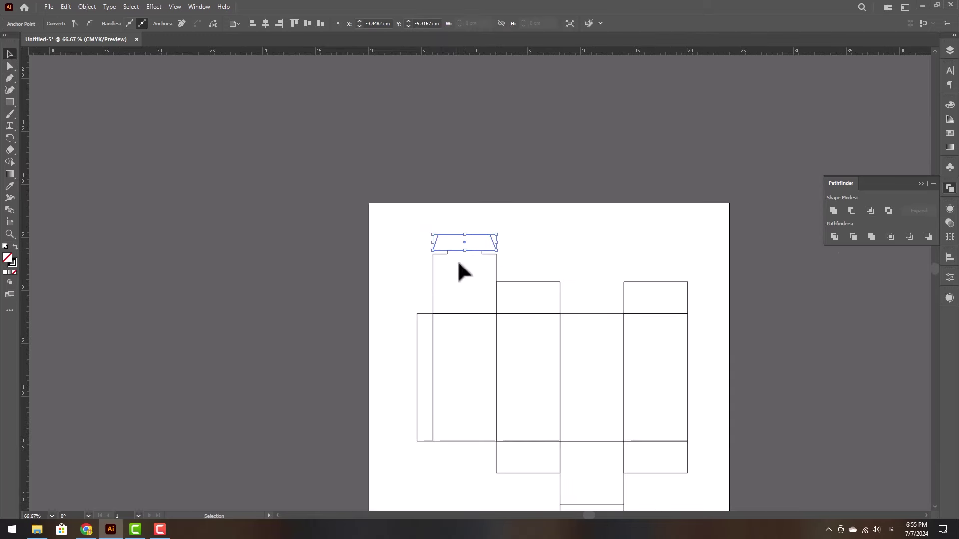
scroll(458, 263, "up", 2)
left_click(565, 205)
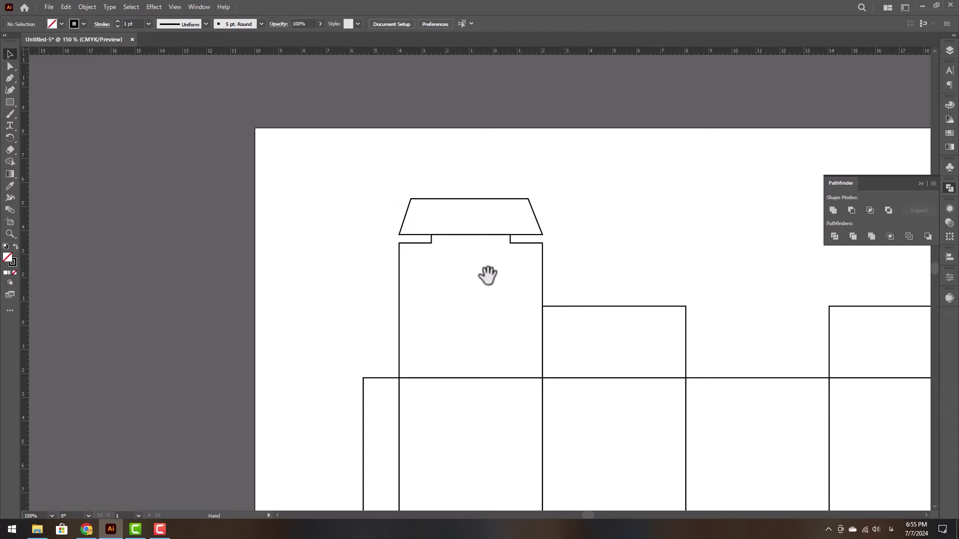
left_click_drag(487, 274, 708, 186)
scroll(431, 184, "down", 1)
scroll(696, 197, "down", 3)
left_click_drag(703, 95, 630, 249)
scroll(630, 248, "down", 3)
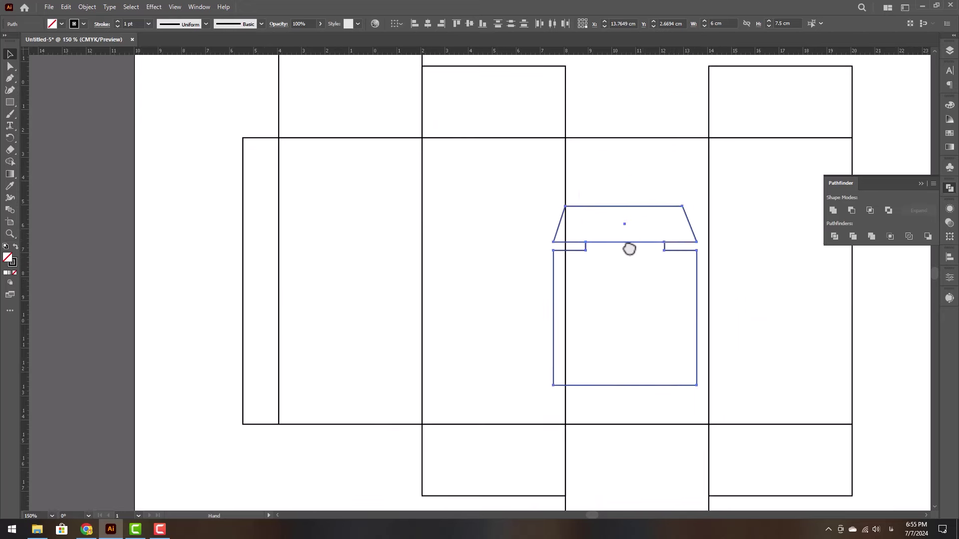
scroll(604, 192, "down", 5)
scroll(604, 192, "down", 2)
left_click_drag(623, 143, 532, 266)
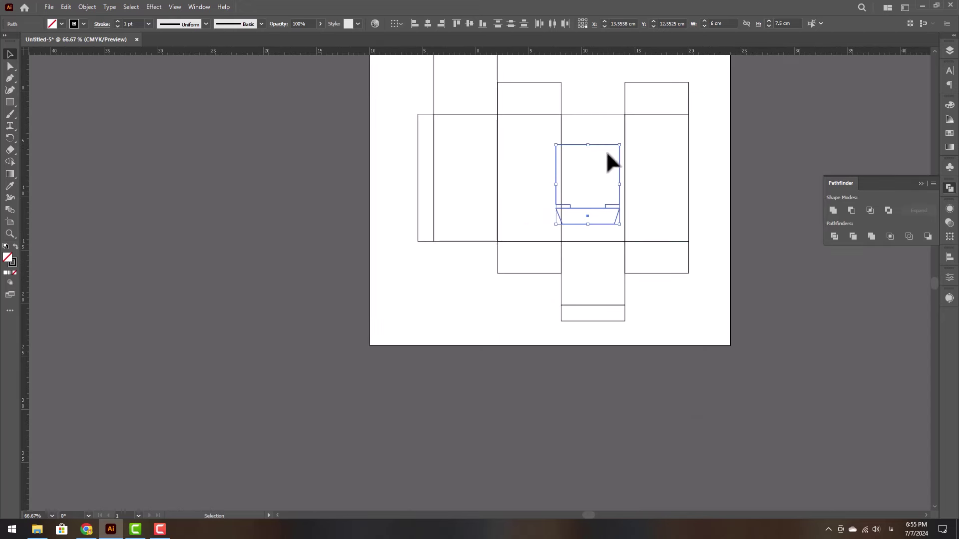
Move the rotated copy clear of the panels and delete the plain lid and tuck flap below the third wide panel.
left_click_drag(610, 161, 704, 298)
left_click(589, 312)
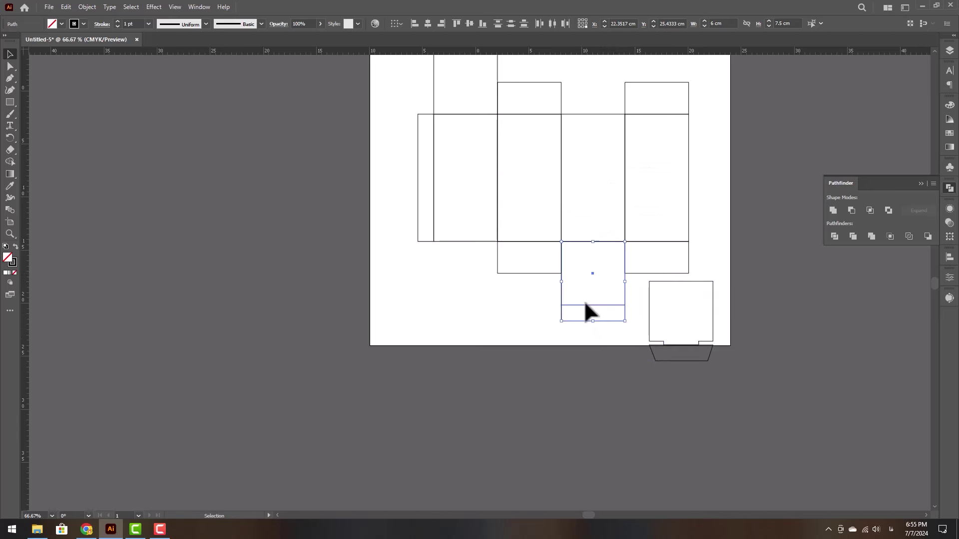
key("Delete")
Place the rotated lid and tuck flap directly against the lower edge of the third wide panel.
left_click(712, 361)
left_click(713, 300, "shift")
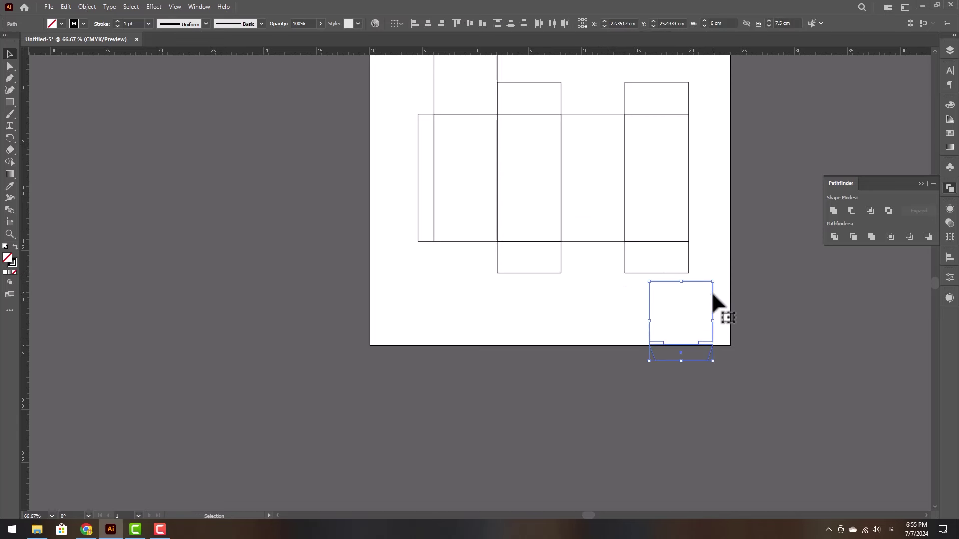
left_click_drag(712, 295, 625, 255)
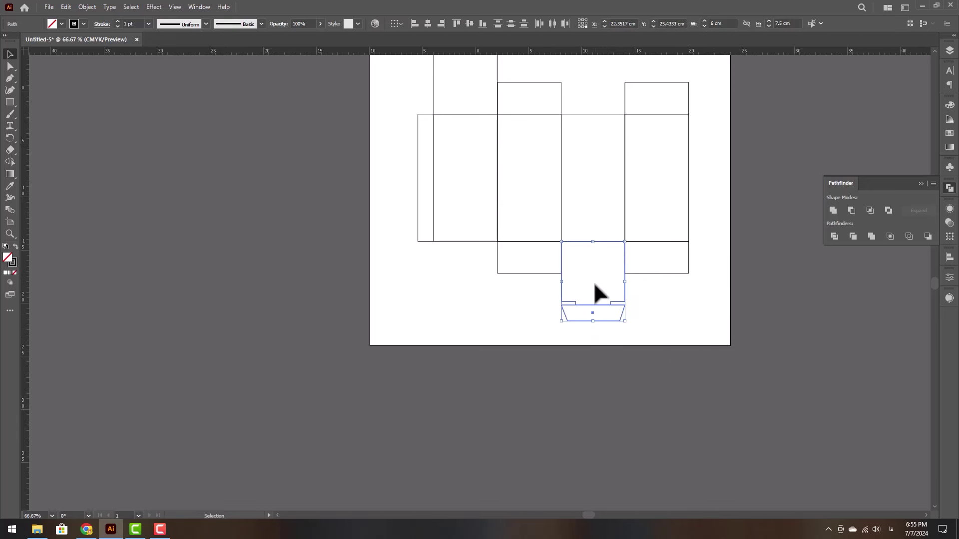
left_click(656, 306)
Add two anchor points to the right edge of the flap above the fourth wide panel, about 0.35 and 0.8 cm above its base.
scroll(500, 215, "up", 4)
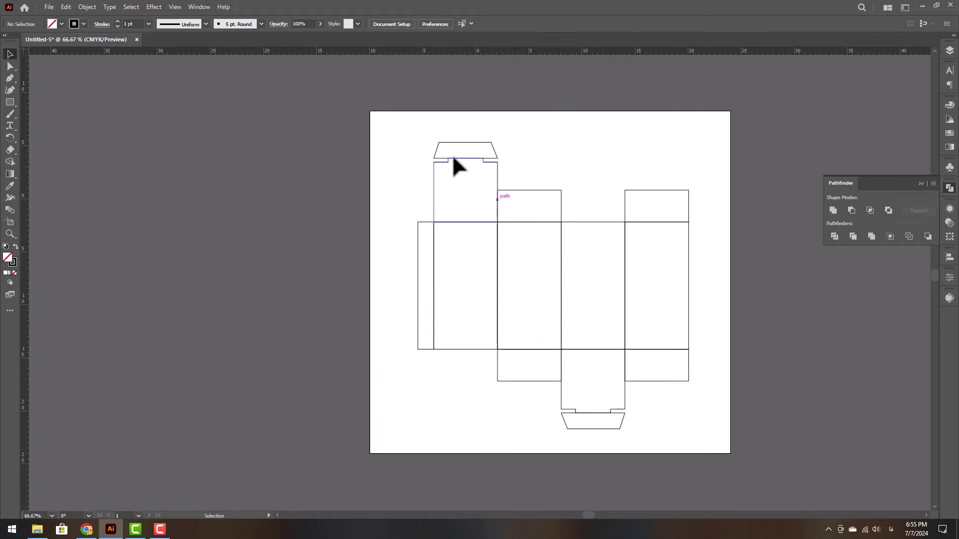
scroll(553, 299, "right", 3)
scroll(563, 179, "up", 4)
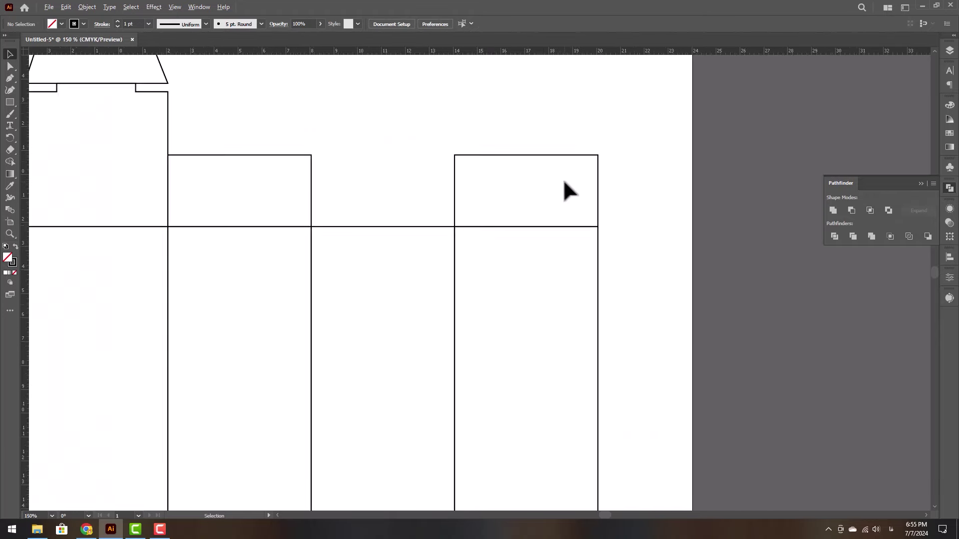
left_click(531, 145)
scroll(606, 180, "up", 2)
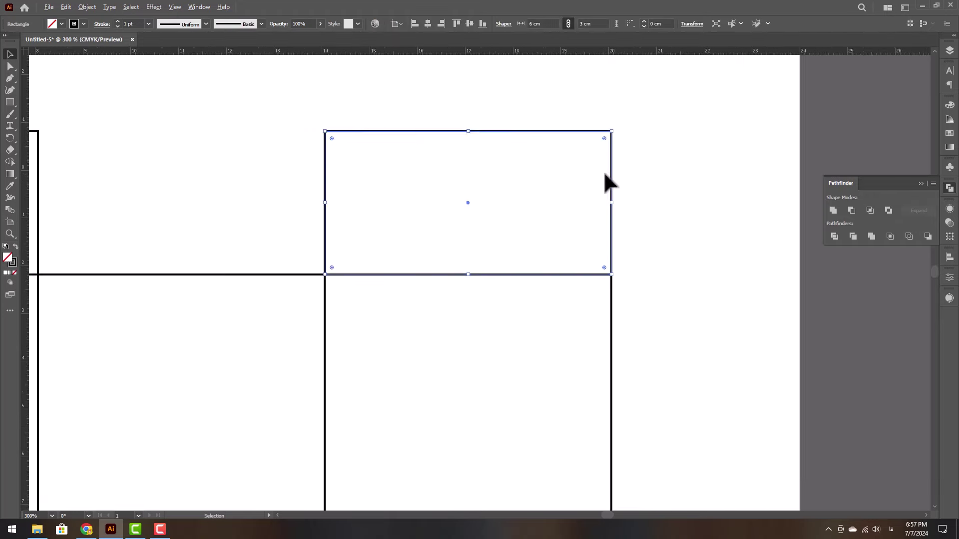
right_click(9, 78)
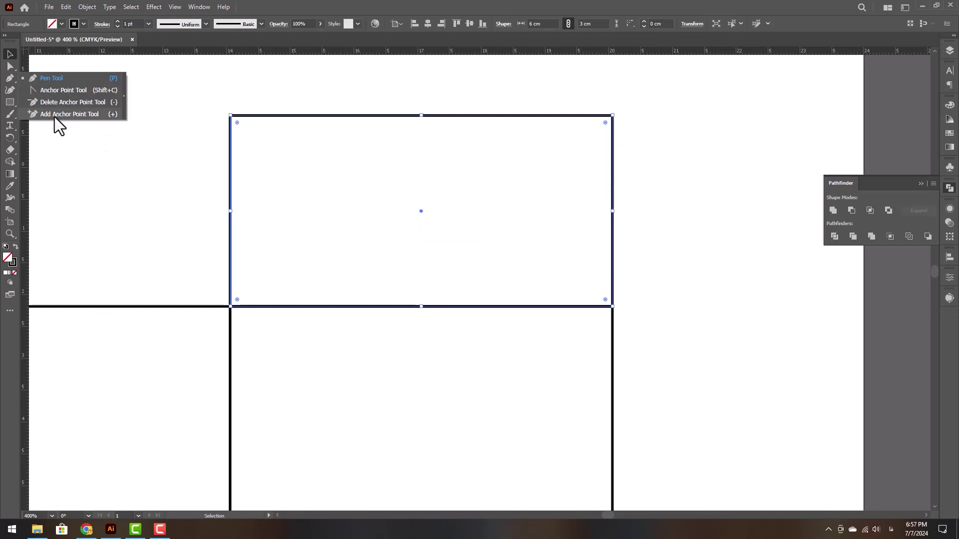
left_click(68, 115)
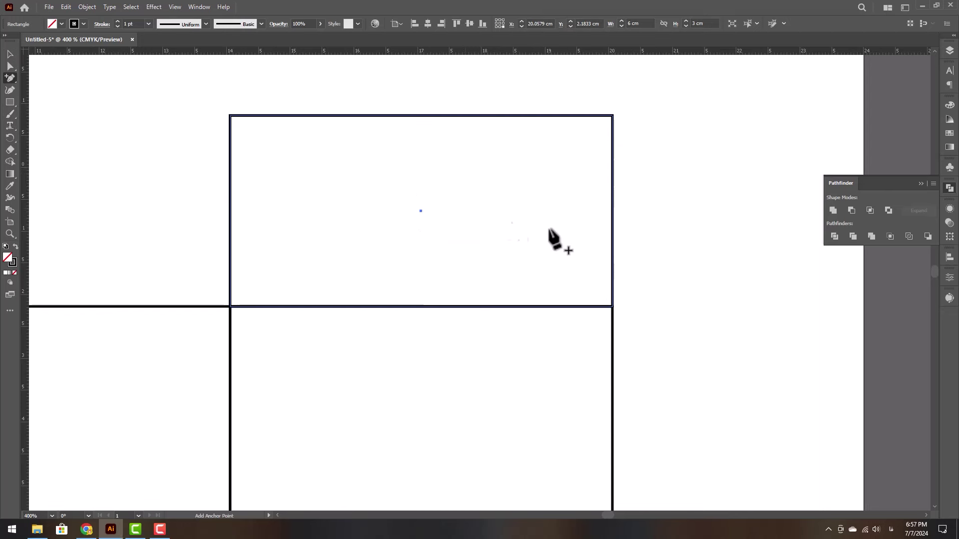
left_click(612, 283)
left_click(612, 254)
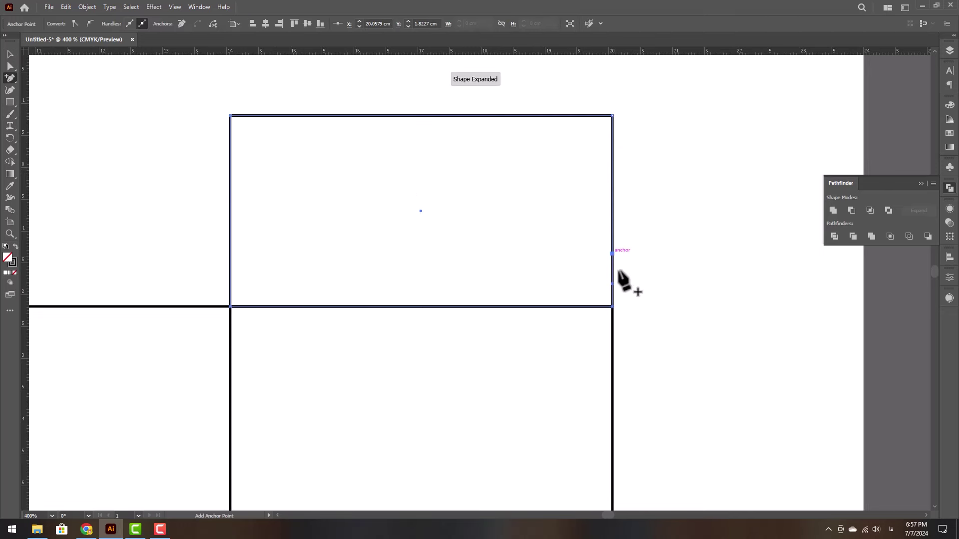
Move that flap's upper-right corner about 1 cm inward and its upper added anchor point about 0.65 cm inward.
left_click(10, 66)
left_click(456, 124)
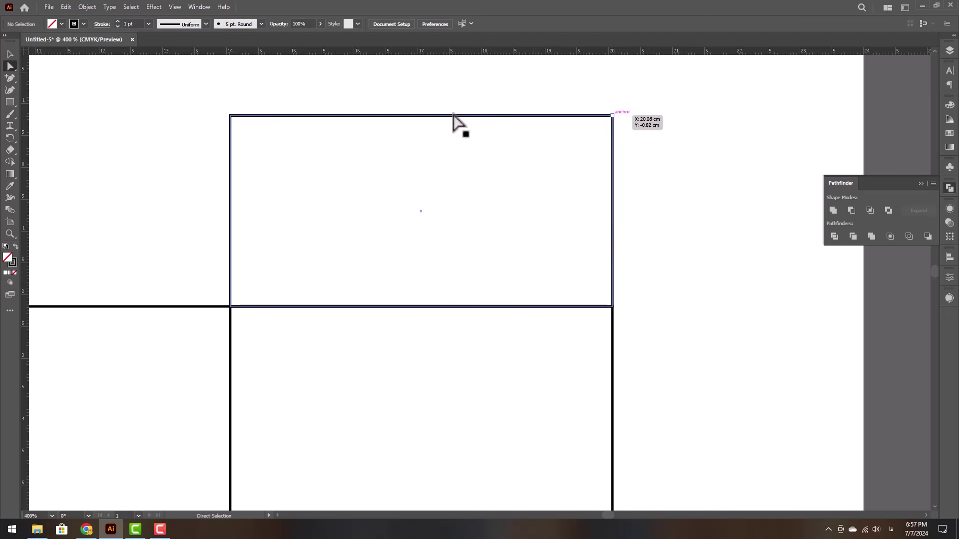
left_click(613, 116)
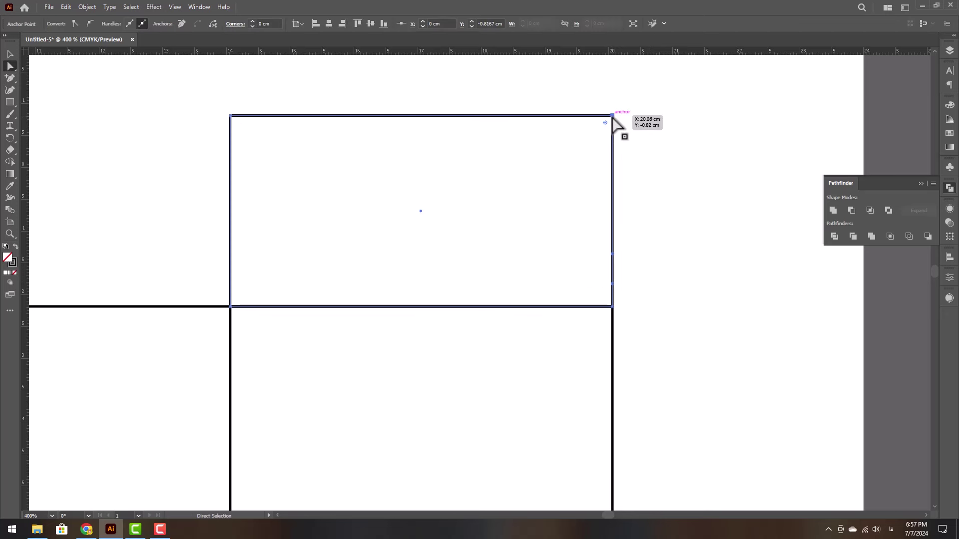
left_click(613, 257)
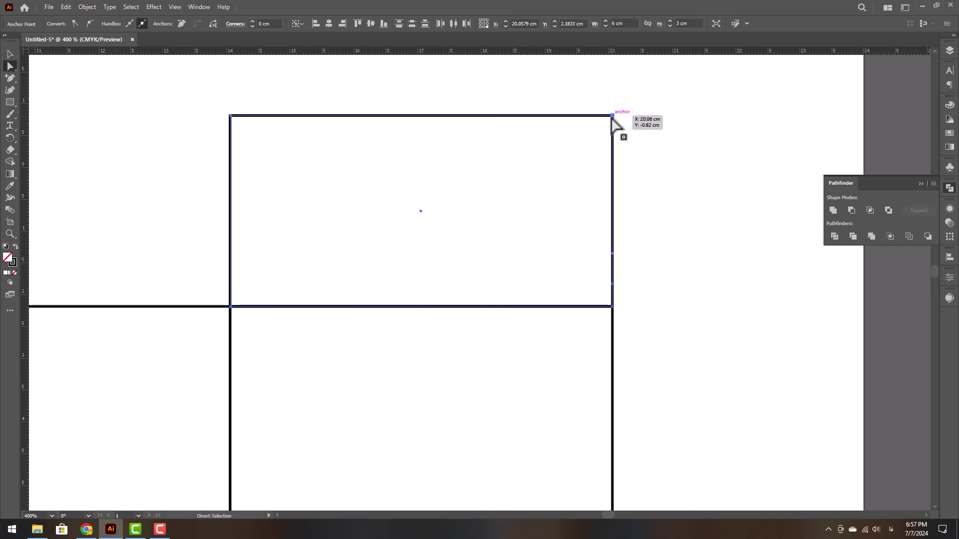
left_click_drag(612, 116, 550, 117)
left_click(574, 120)
left_click(10, 54)
scroll(603, 207, "down", 1)
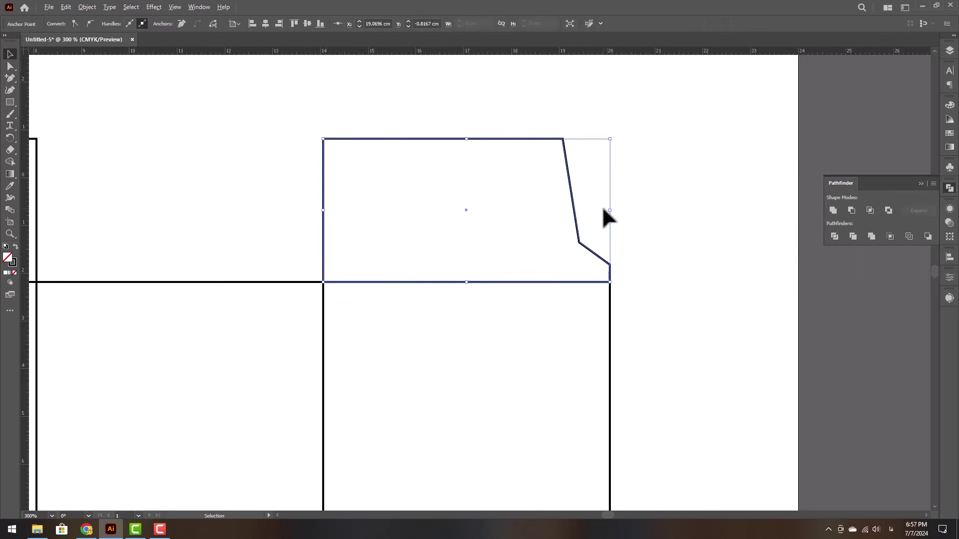
scroll(603, 208, "up", 1)
left_click(606, 235)
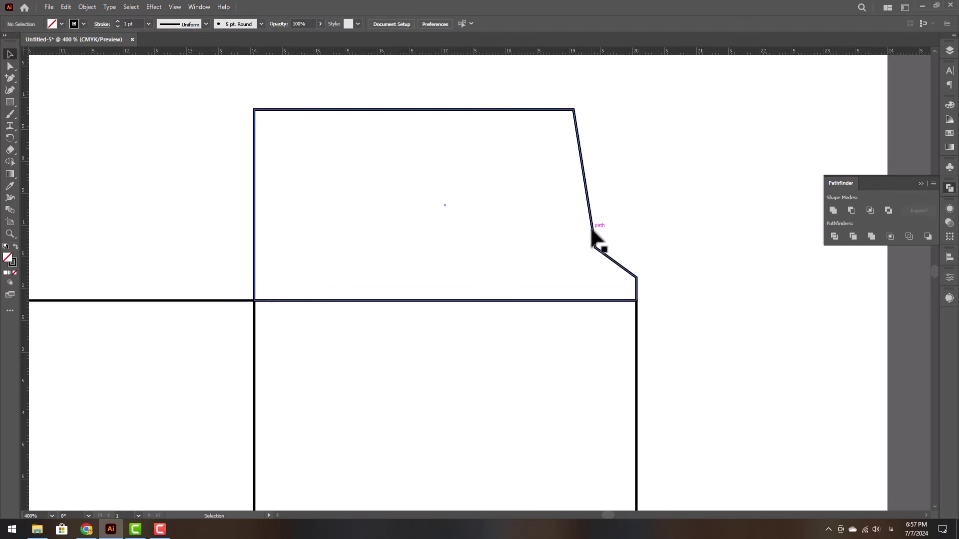
Reflect a copy of the shaped flap across the vertical axis, on top of the original.
left_click(596, 240)
right_click(595, 228)
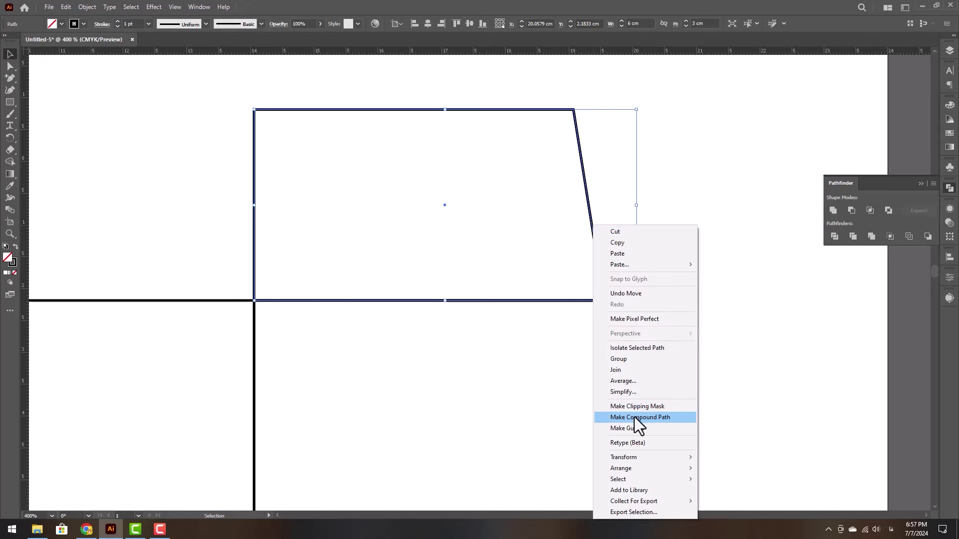
mouse_move(629, 457)
left_click(744, 406)
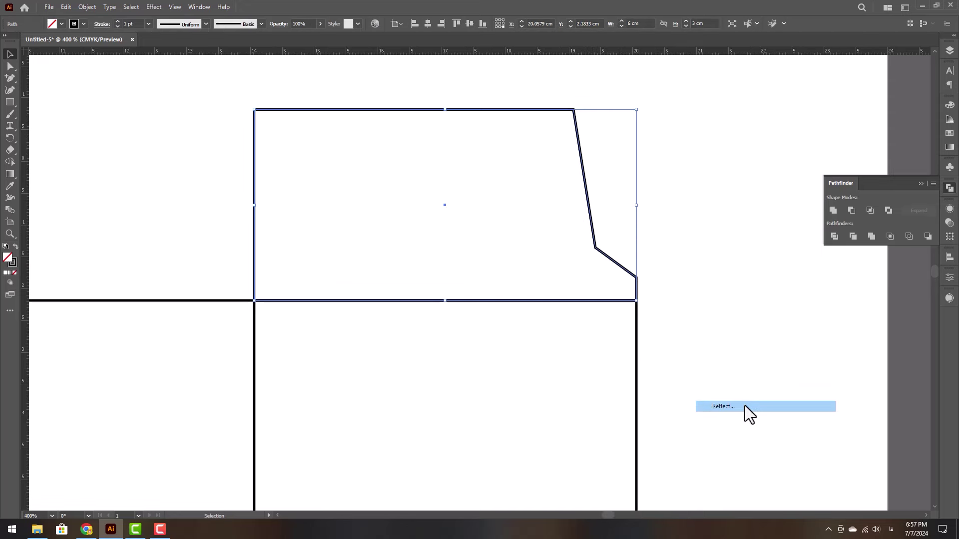
left_click(596, 284)
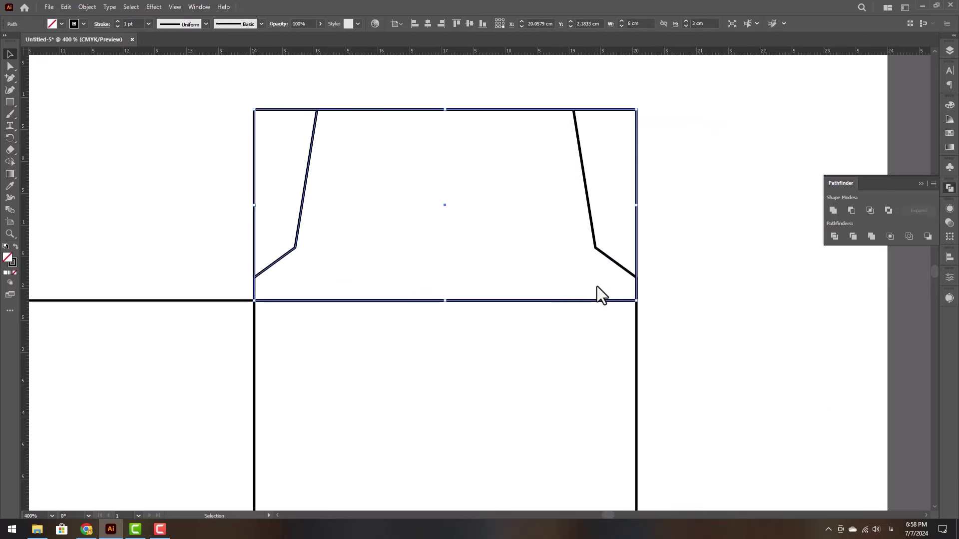
Remove the two outer side areas of the overlapping flaps with the Shape Builder to leave one symmetrical flap.
left_click_drag(708, 141, 192, 241)
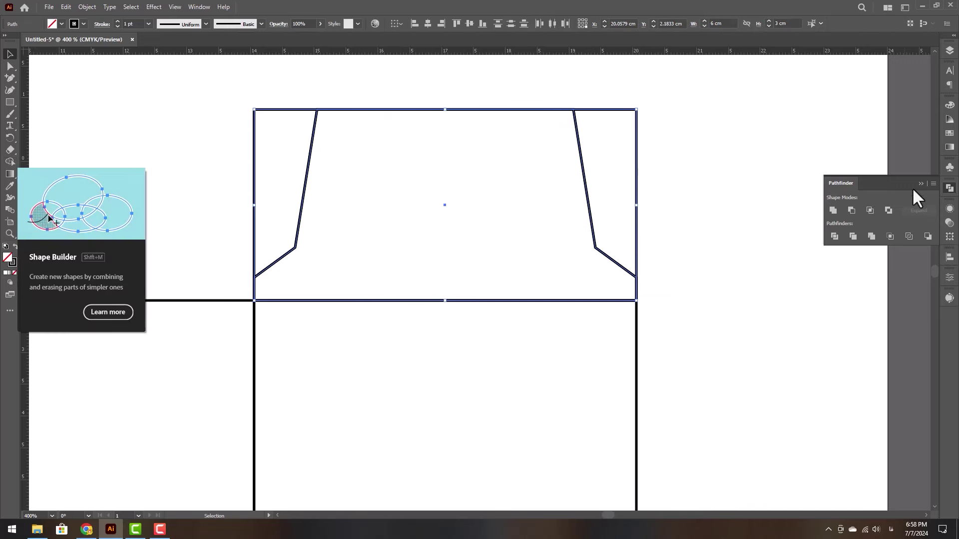
left_click(11, 161)
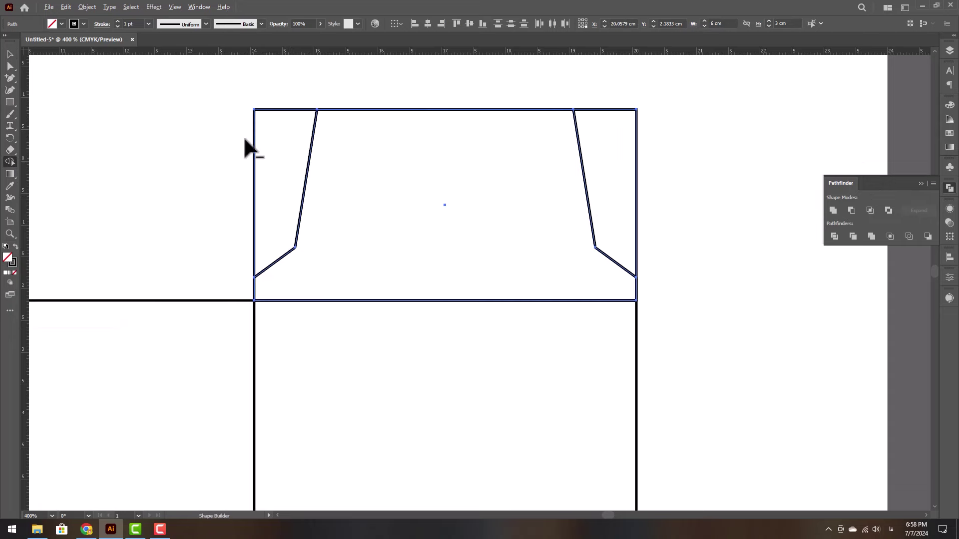
left_click(278, 167, "alt")
left_click(614, 189, "alt")
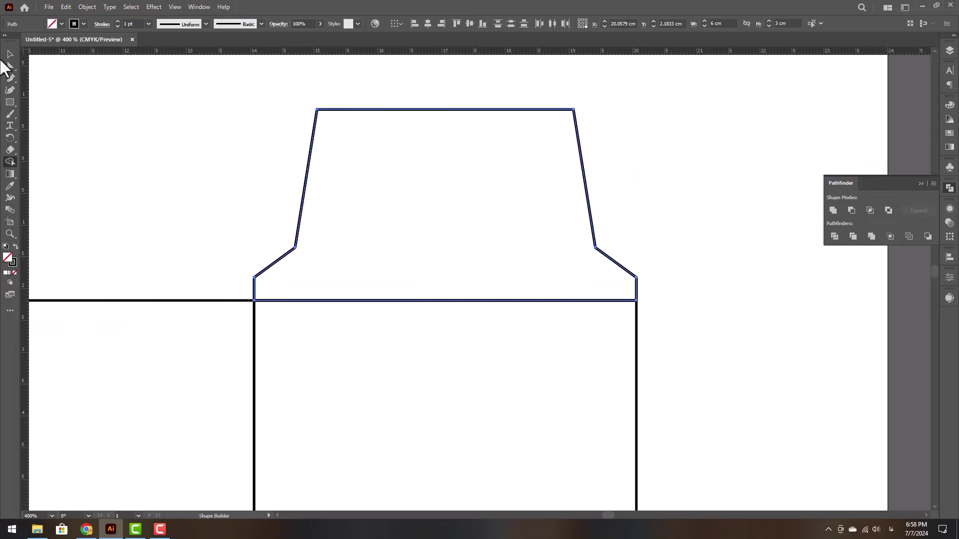
left_click(10, 53)
left_click(267, 165)
Place a copy of the shaped side flap above the second wide panel and delete the plain rectangular flap there.
scroll(267, 165, "down", 2)
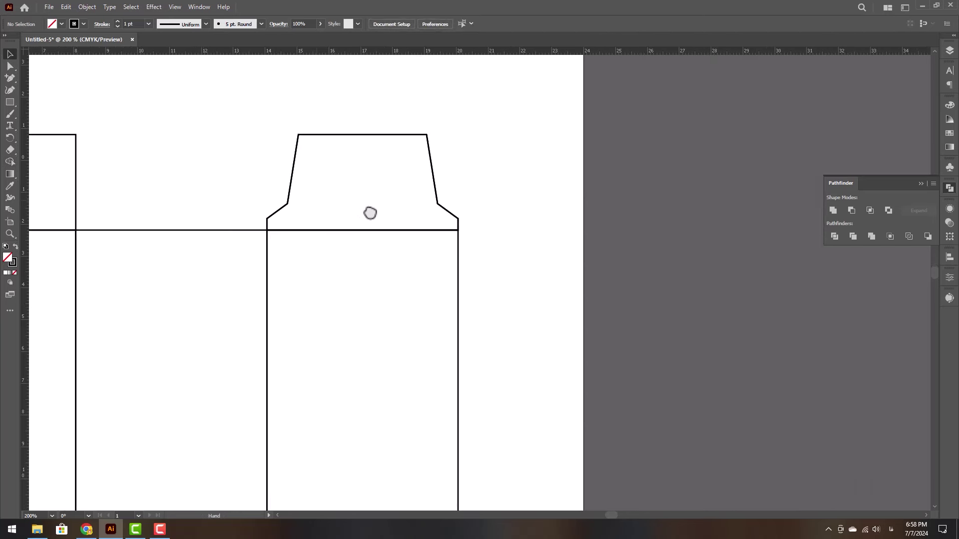
left_click_drag(370, 212, 220, 217)
left_click(396, 181)
left_click(389, 160)
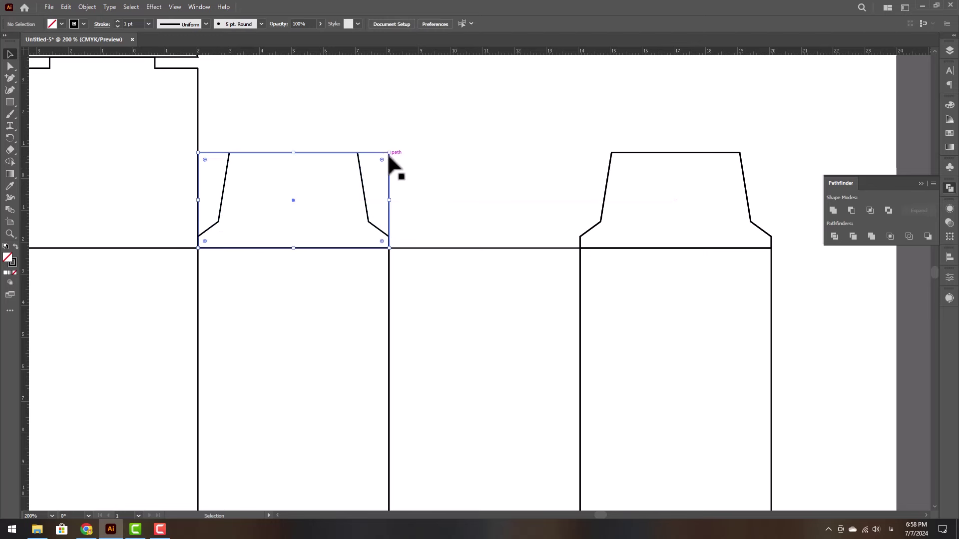
key("Delete")
Reflect a copy of the two upper side flaps across the horizontal axis and move it down near the panels' lower edge.
scroll(399, 139, "down", 4)
left_click_drag(506, 124, 386, 151)
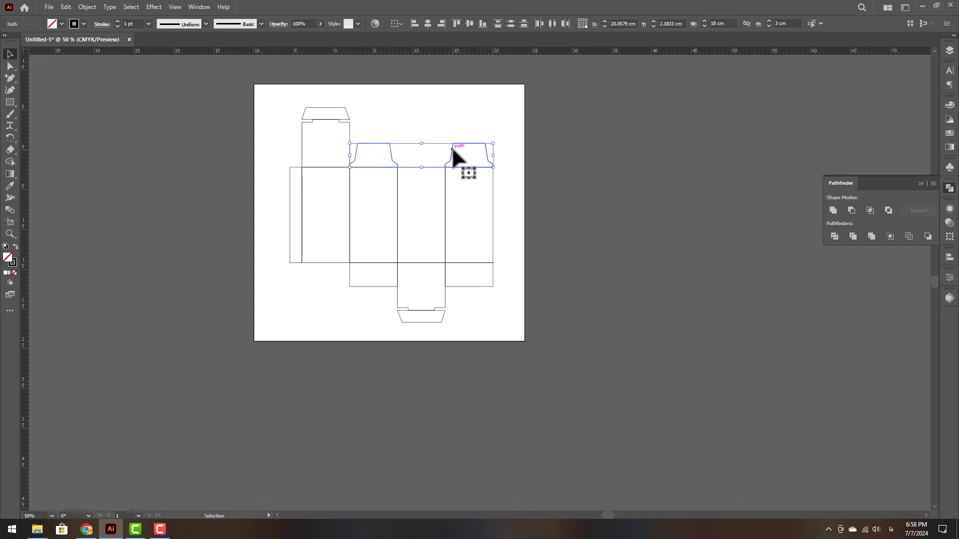
left_click_drag(509, 115, 382, 152)
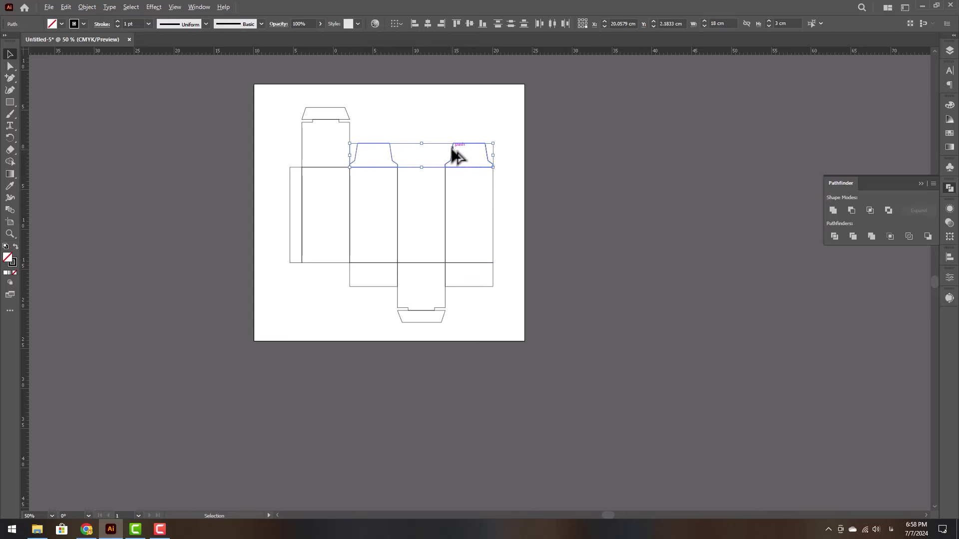
mouse_move(453, 154)
left_mouse_down()
mouse_move(465, 224)
mouse_move(510, 218)
mouse_move(404, 272)
mouse_move(382, 245)
left_mouse_up()
scroll(462, 282, "up", 2)
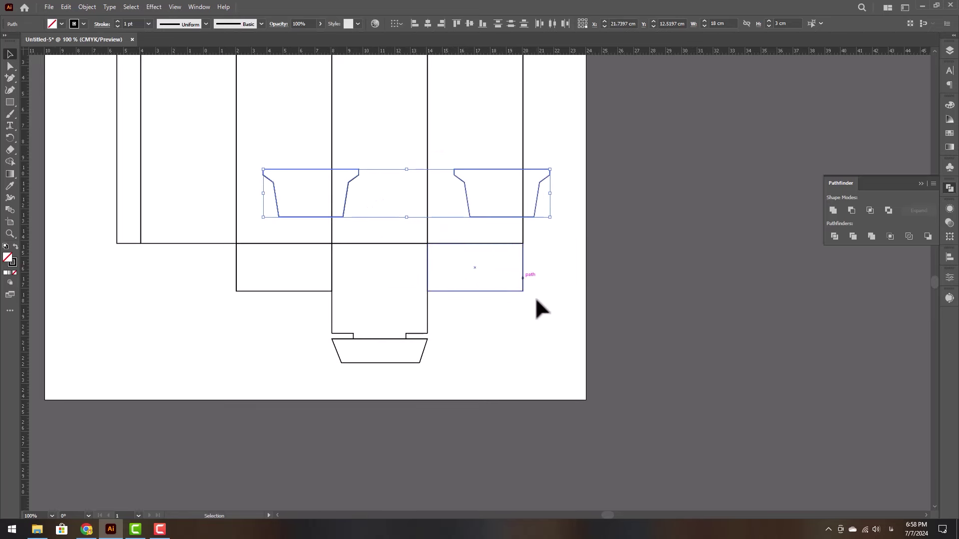
Delete the two plain rectangular flaps below the second and fourth wide panels.
left_click_drag(535, 306, 502, 286)
key("Delete")
left_click(322, 291)
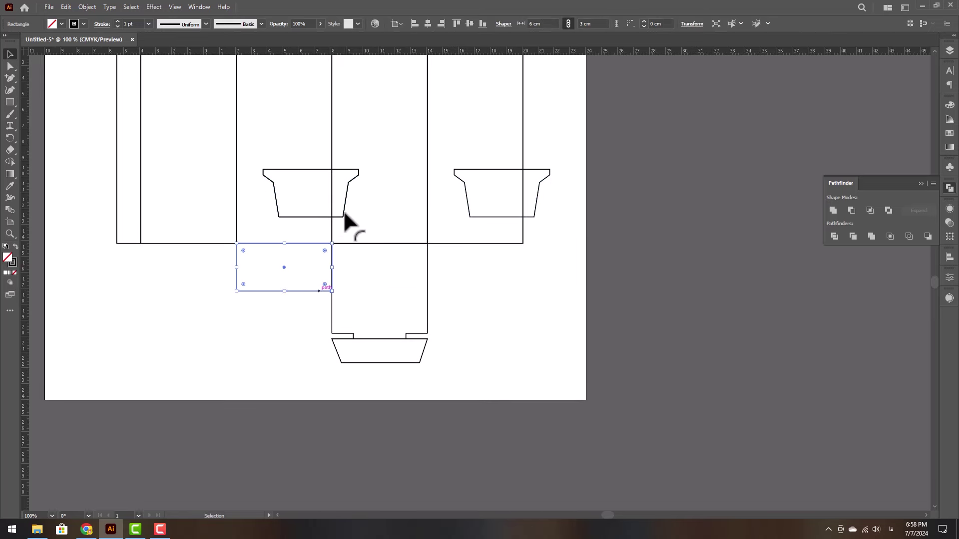
key("Delete")
Attach the two flipped flaps to the lower edges of the second and fourth wide panels.
left_click(343, 216)
left_click(522, 219, "shift")
left_click_drag(500, 218, 473, 295)
left_click(550, 306)
scroll(478, 308, "down", 1)
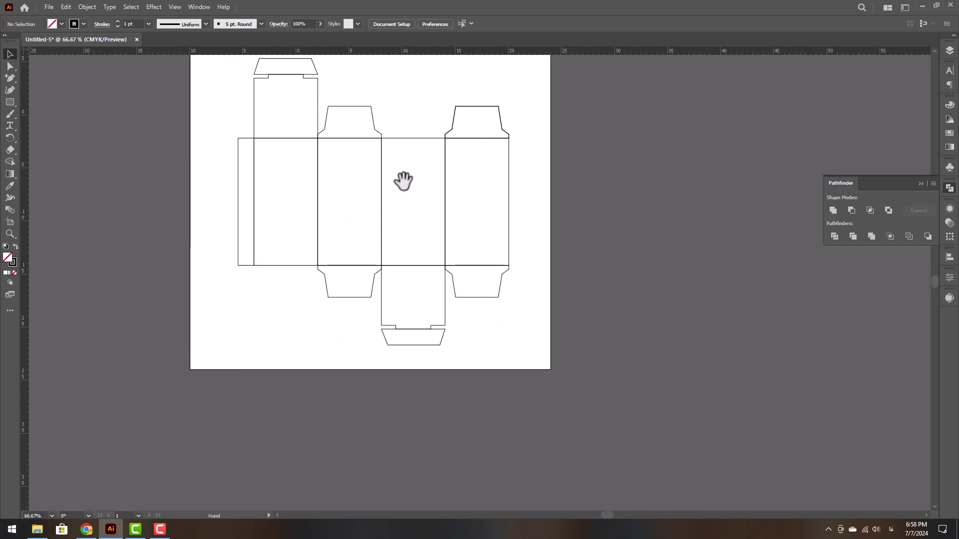
Taper the glue flap by moving its upper outer corner down about 1 cm and its lower outer corner up about 0.8 cm.
scroll(396, 180, "up", 2)
left_click(311, 197)
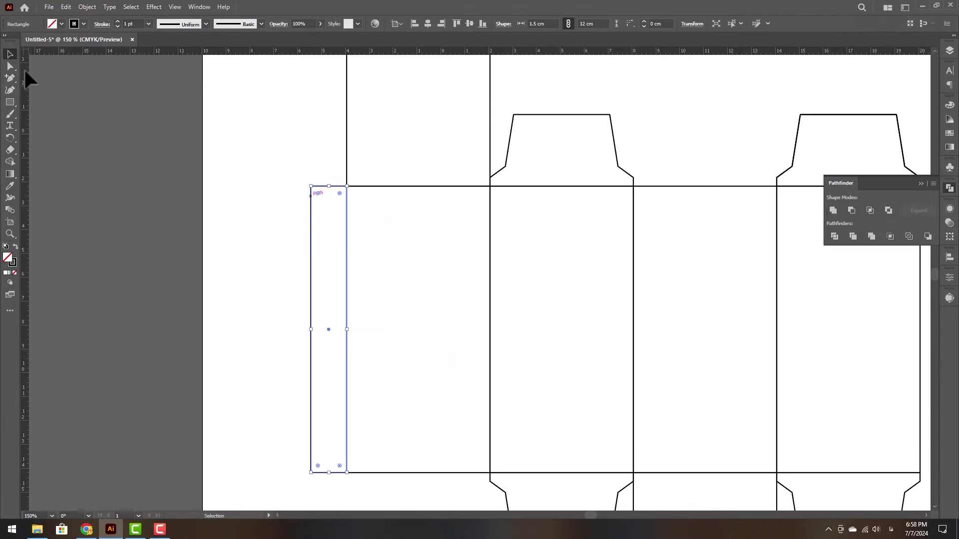
left_click(10, 66)
left_click(310, 187)
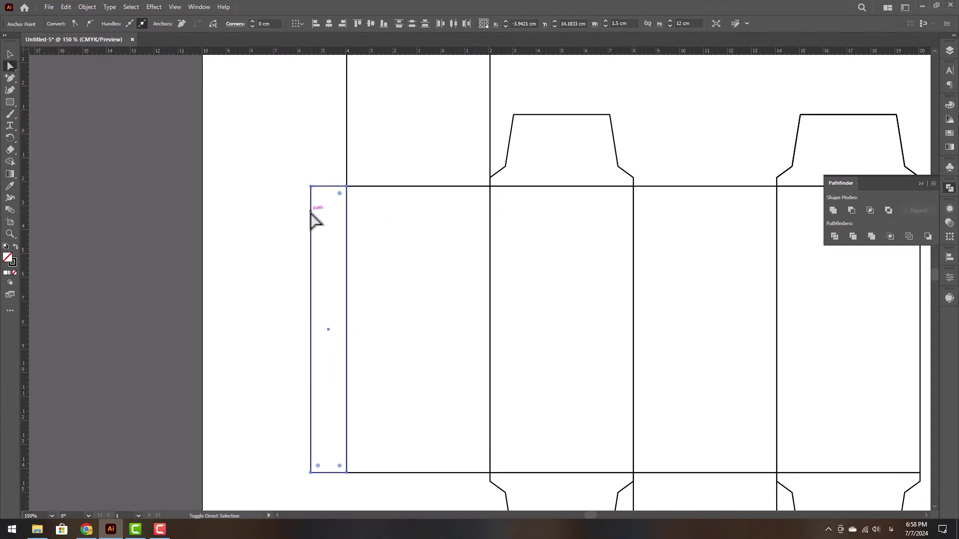
left_click(311, 187)
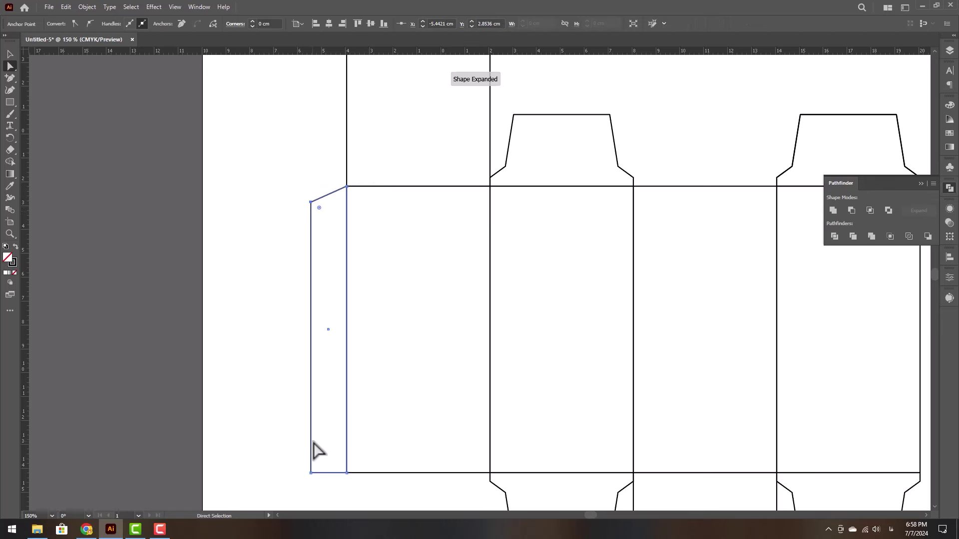
left_click(311, 472)
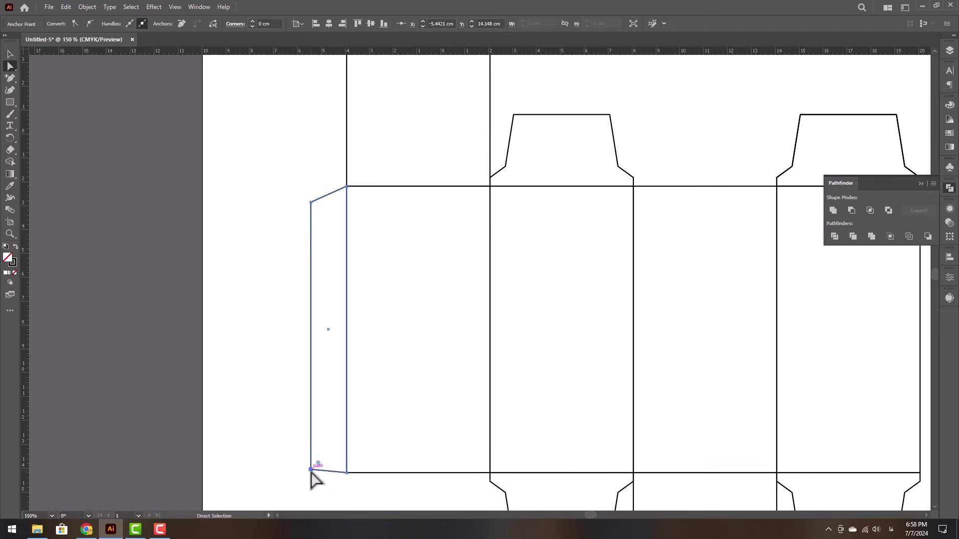
left_click(312, 206)
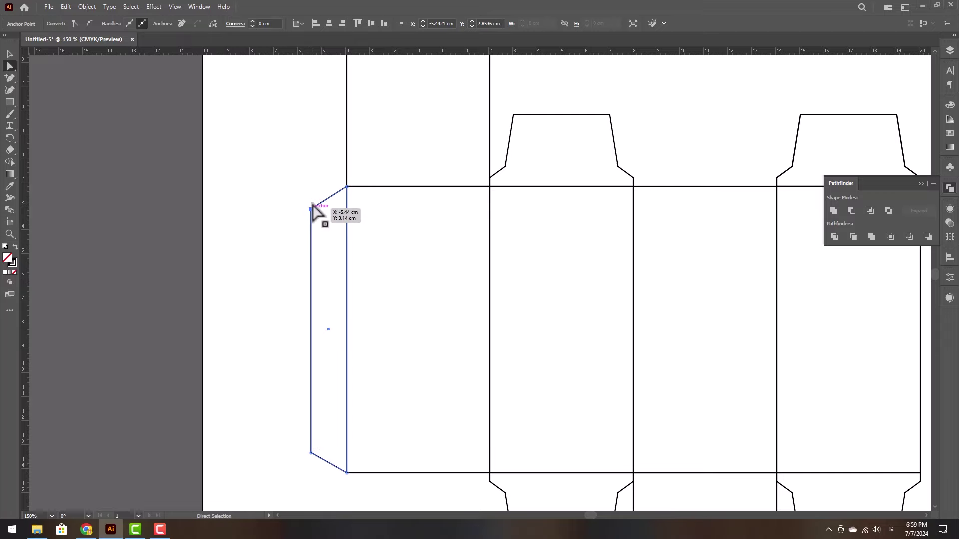
key("v")
key("ctrl+0")
left_click(409, 132)
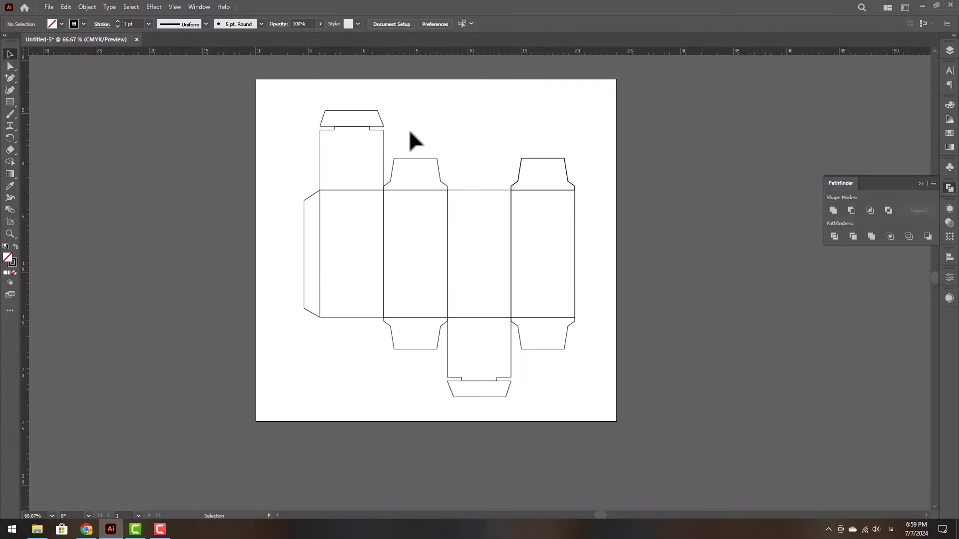
Round the outer corners of both tuck flaps, all four side flaps and the glue flap together.
key("ctrl+1")
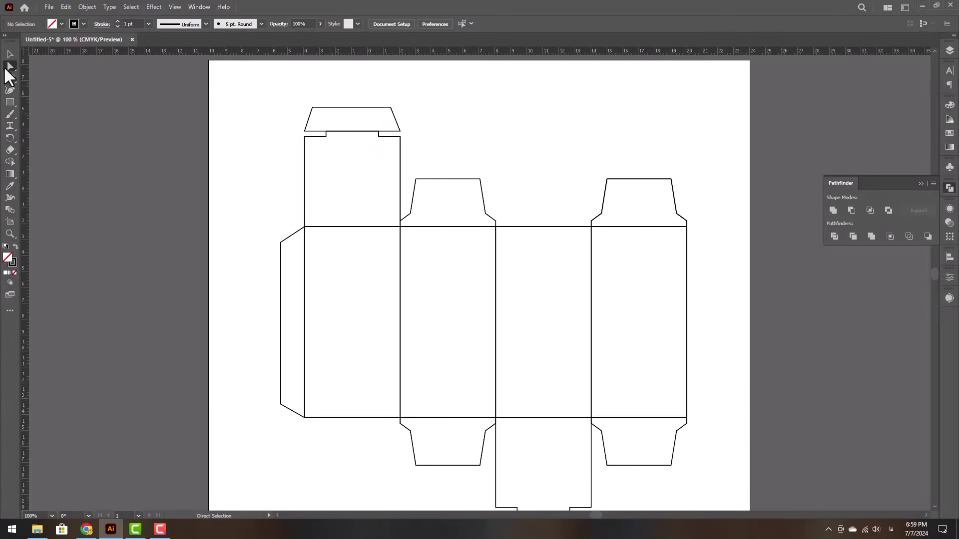
left_click_drag(10, 66, 37, 68)
left_click_drag(287, 97, 439, 129)
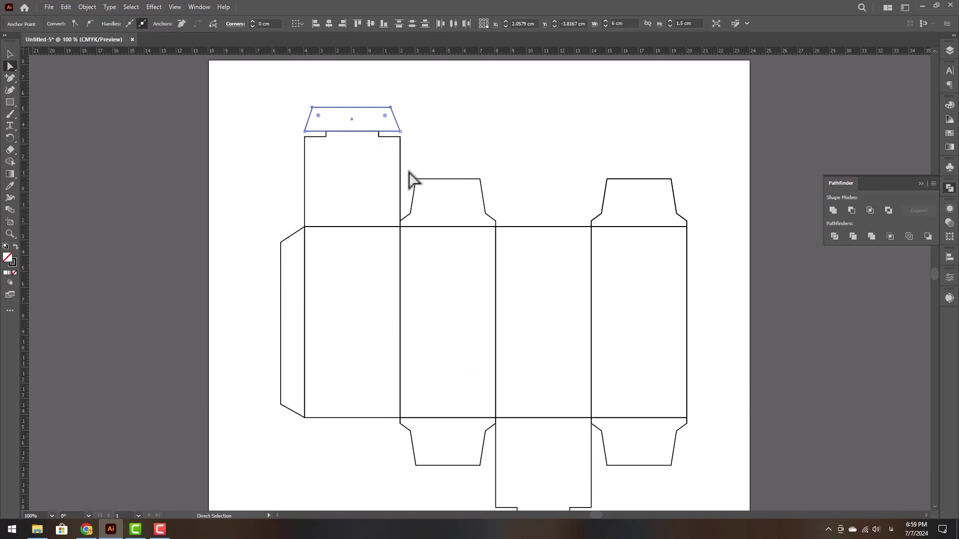
left_click_drag(409, 171, 499, 183)
left_click_drag(590, 171, 689, 185)
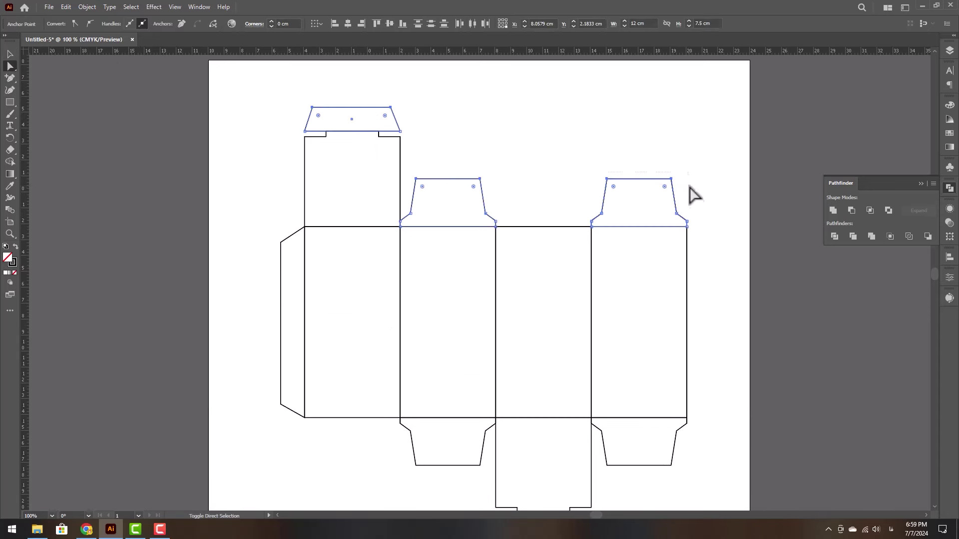
scroll(689, 262, "down", 2)
left_click_drag(693, 448, 604, 414)
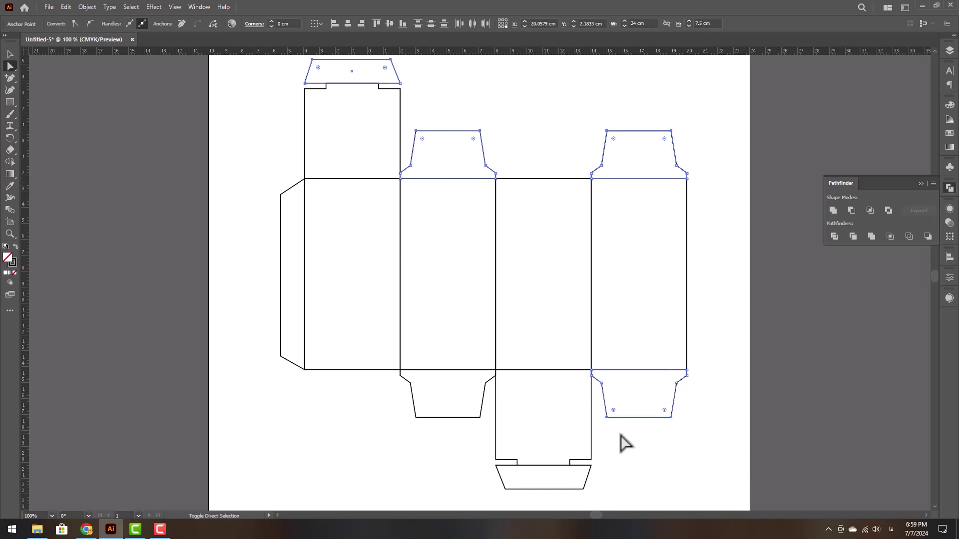
scroll(622, 441, "down", 2)
left_click_drag(608, 460, 494, 459)
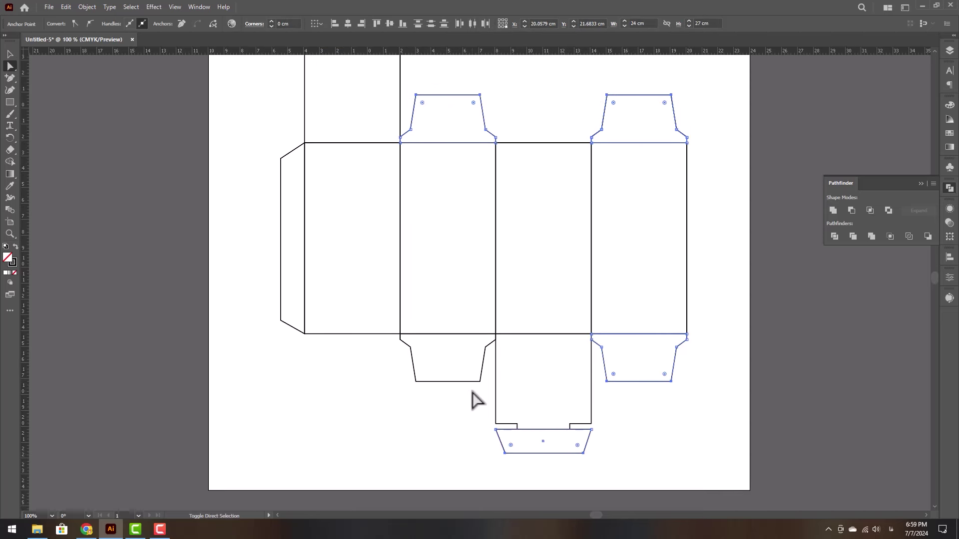
left_click_drag(473, 392, 406, 378)
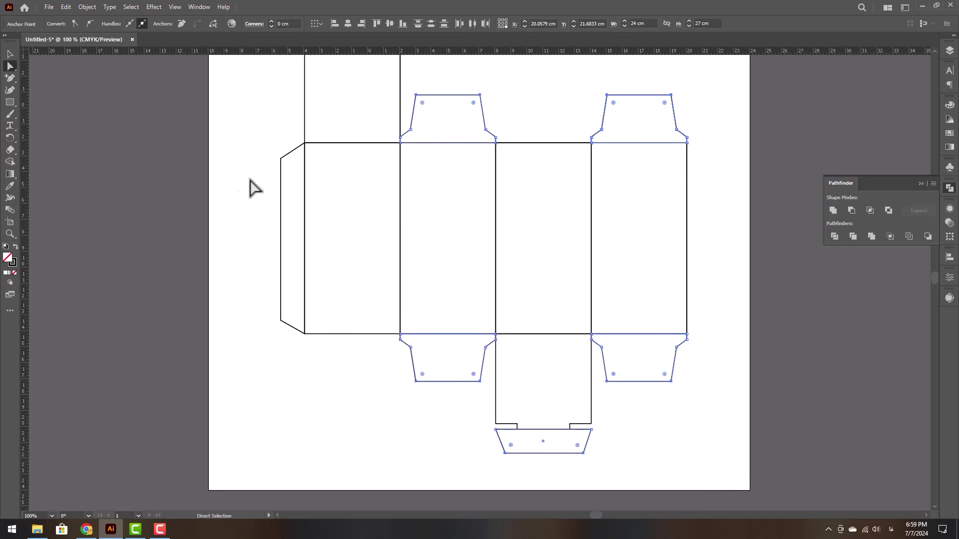
left_click_drag(263, 146, 288, 357)
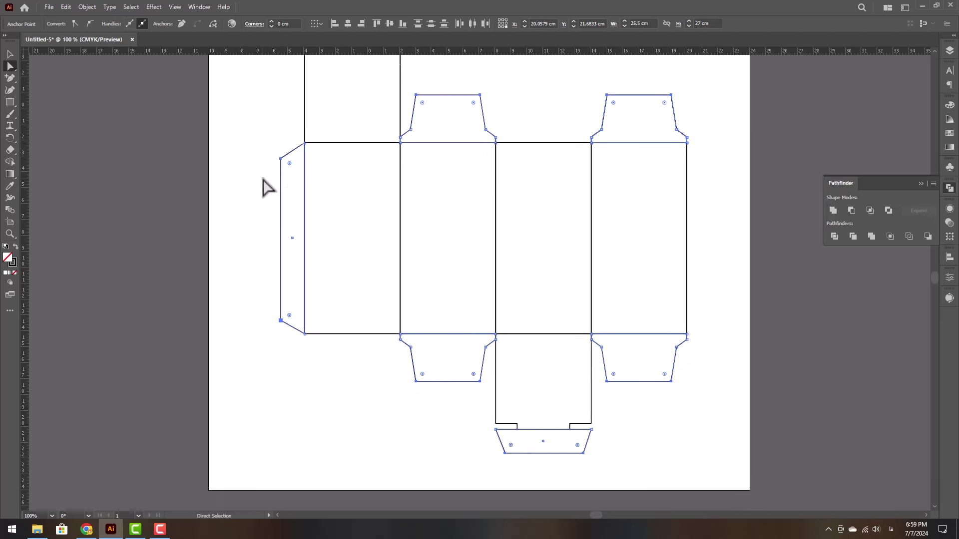
scroll(268, 188, "up", 3)
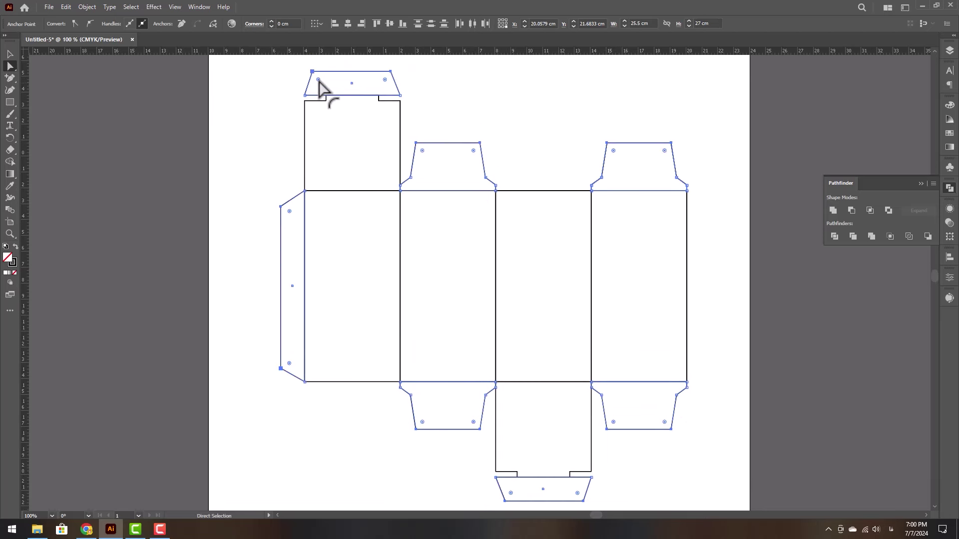
left_click_drag(319, 80, 320, 83)
left_click(10, 54)
left_click(261, 250)
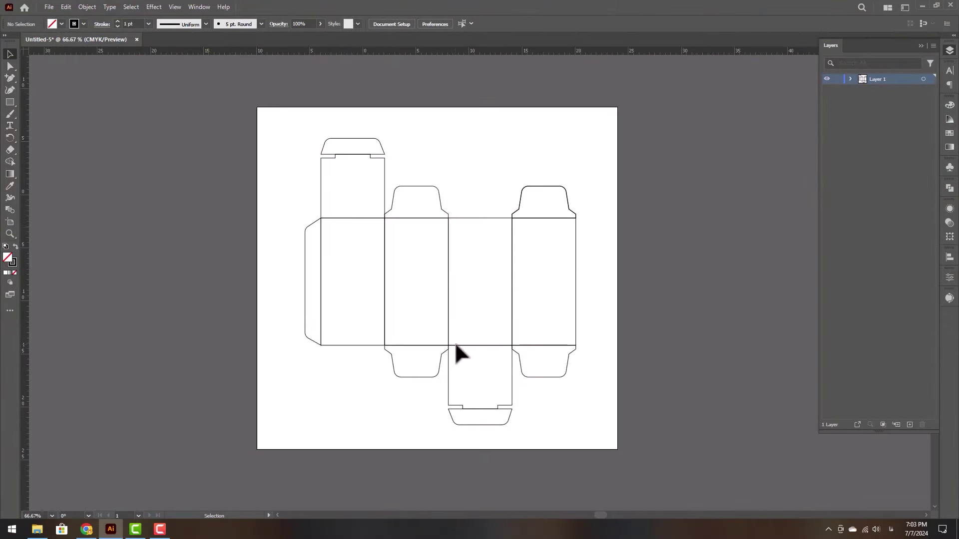
Preview the artwork images in File Explorer, from bunnyastro9_01.jpg through to elephantpink5_01.jpg.
left_click(37, 530)
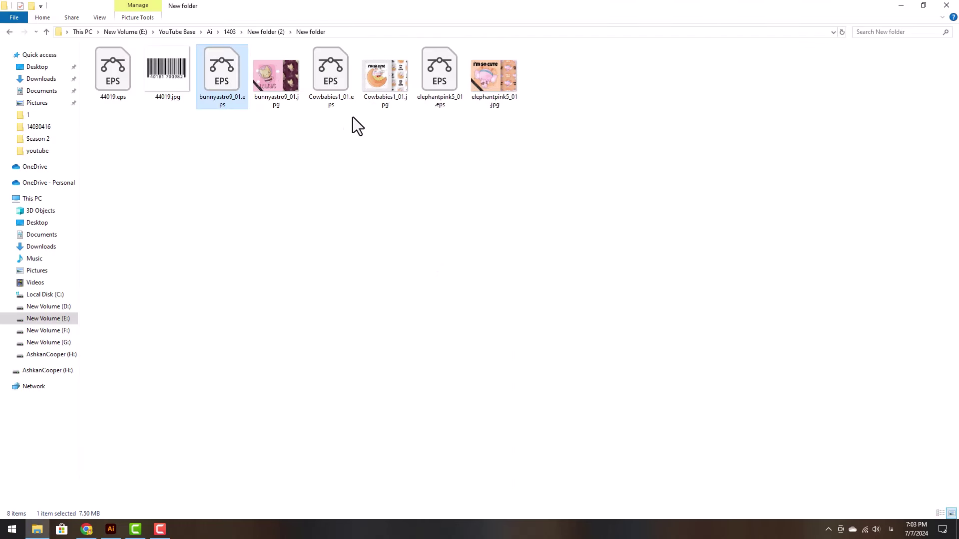
double_click(287, 84)
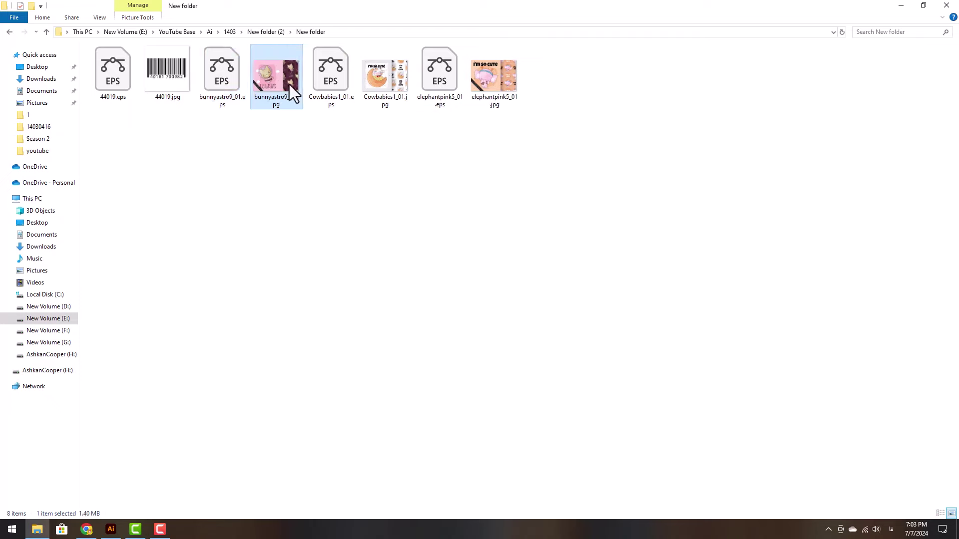
key("Right")
key("Right")
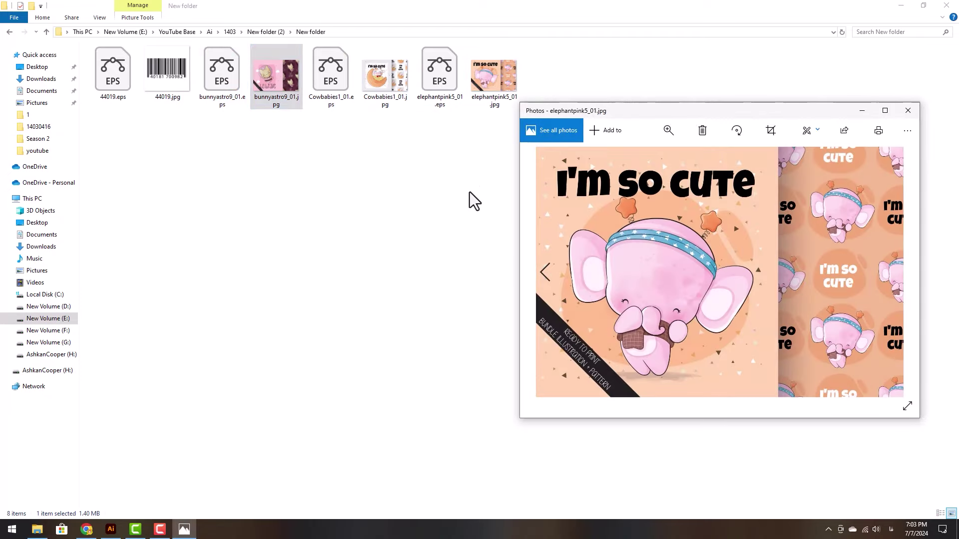
left_click(907, 110)
Open elephantpink5_01.eps in Illustrator, retaining the 9-slice scaling option for symbols.
key("alt+Tab")
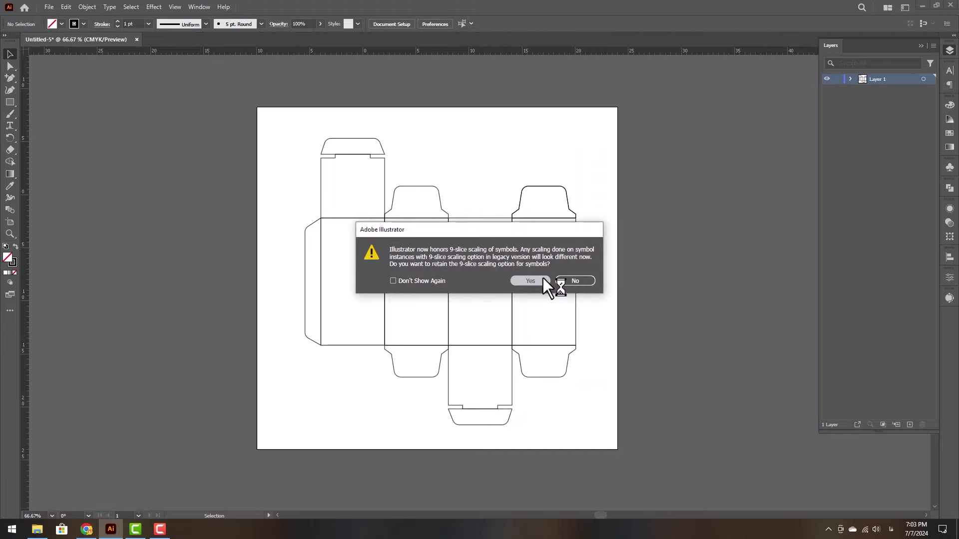
left_click(543, 278)
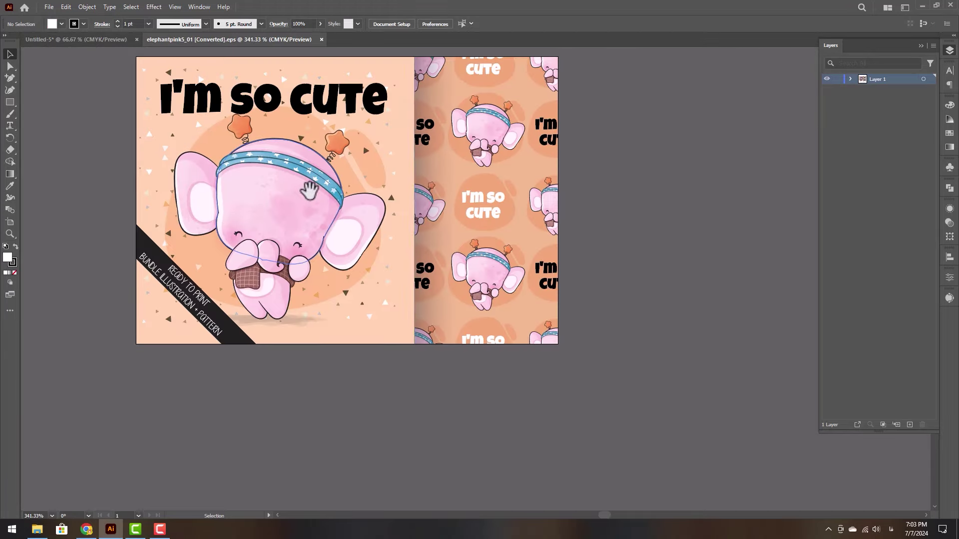
left_click_drag(309, 191, 406, 234)
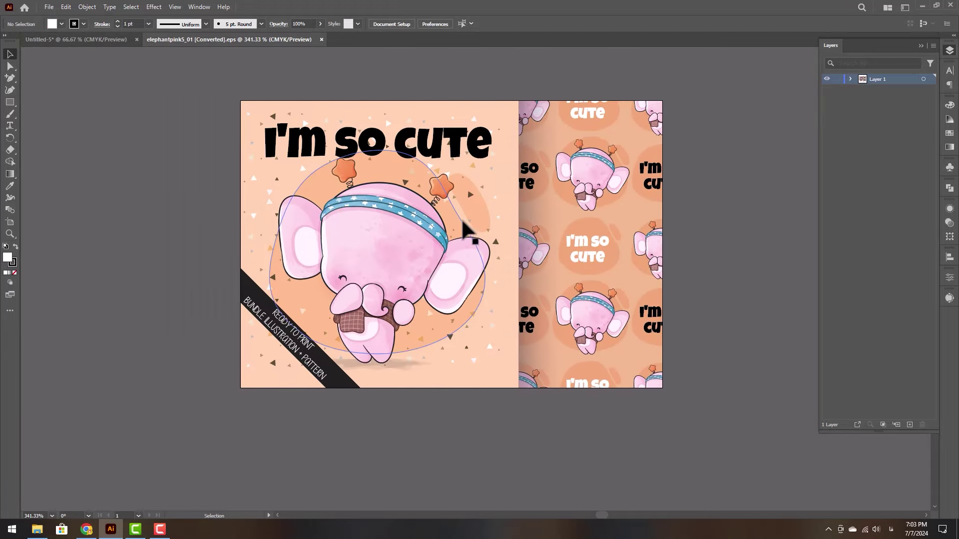
Expand Layer 1 down to the groups inside its clip group and identify the elephant's group by toggling its visibility.
left_click(851, 79)
left_click(862, 90)
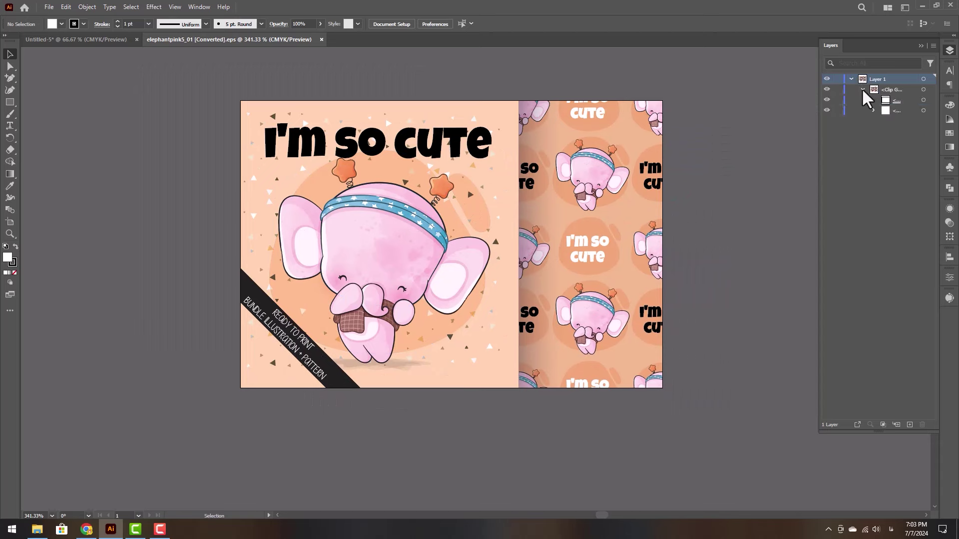
left_click(873, 111)
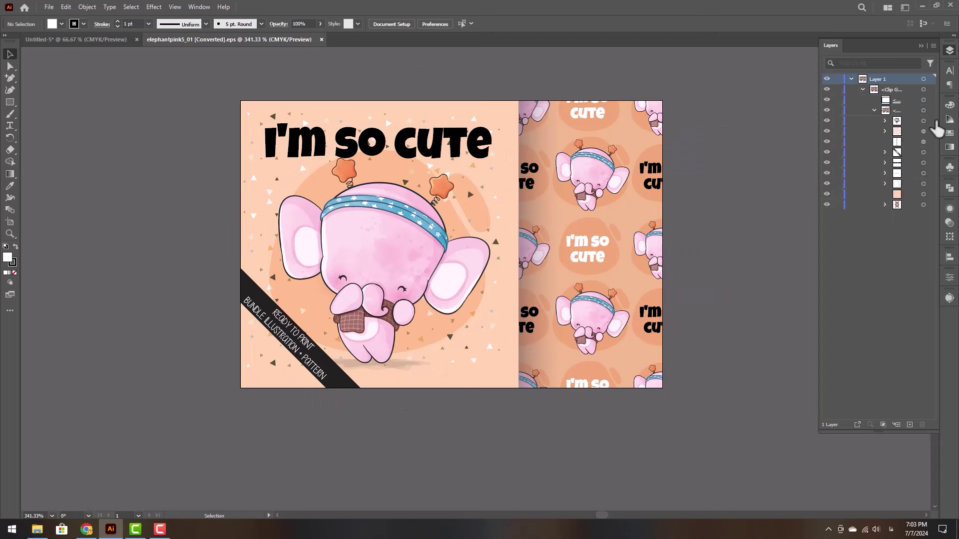
left_click(923, 121)
left_click(827, 120)
left_click(827, 121)
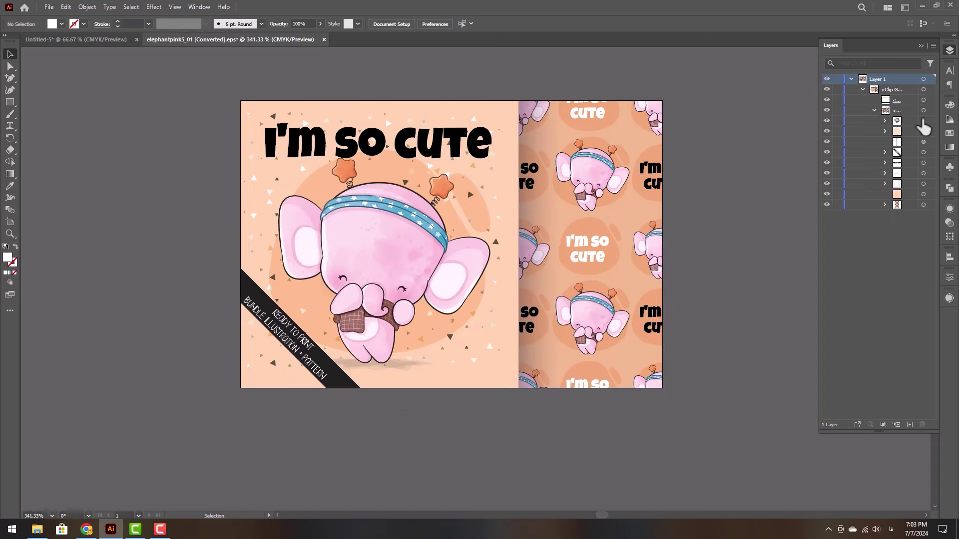
Bring the elephant group into the box template and place it on the third wide panel at about 4.6 × 4.5 cm.
left_click(924, 120)
left_click_drag(412, 214, 500, 315)
key("ctrl+plus")
key("ctrl+plus")
left_click(592, 291)
left_click_drag(464, 278, 460, 247)
key("ctrl+minus")
key("ctrl+minus")
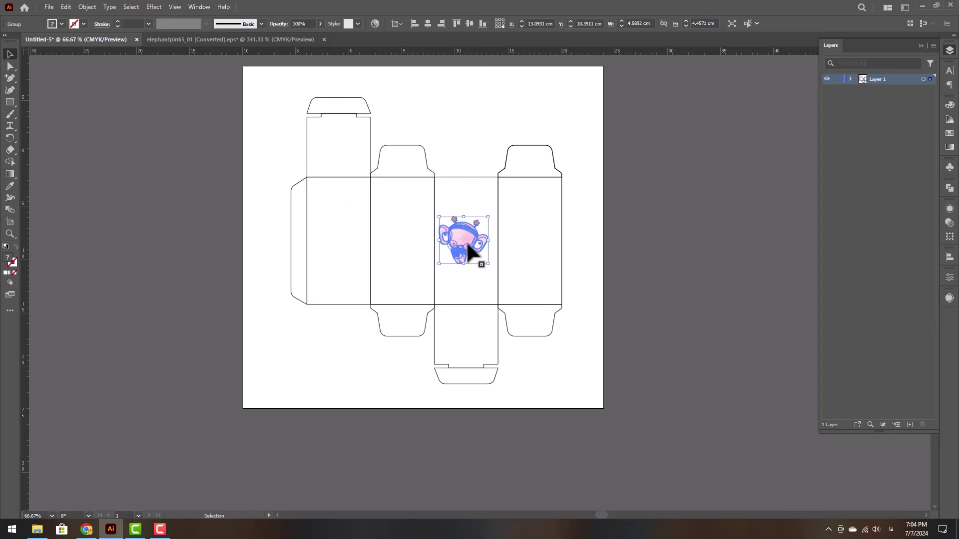
Try the elephant on the first wide panel, and place it back near the middle of the third wide panel.
left_click_drag(468, 244, 349, 241)
left_click_drag(413, 183, 417, 183)
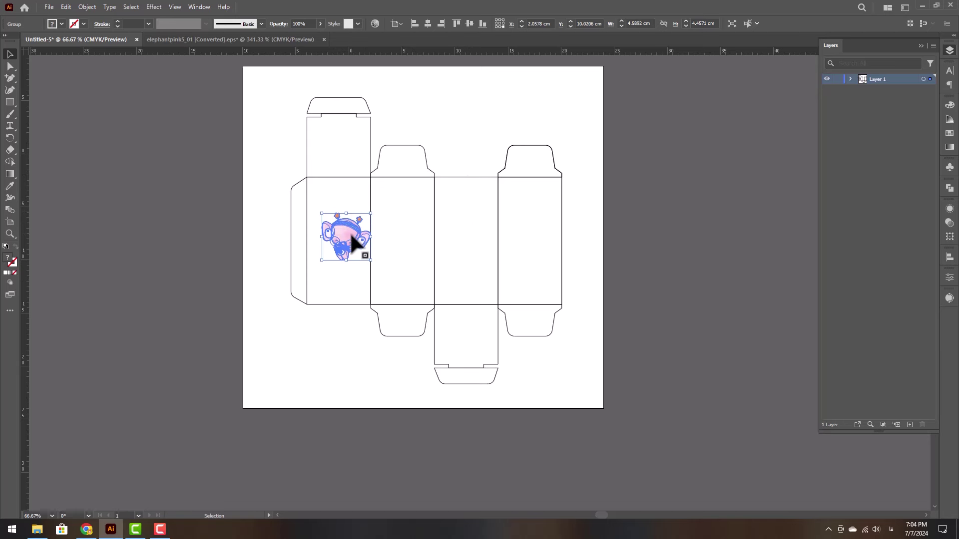
left_click_drag(352, 236, 471, 238)
key("ctrl+plus")
key("ctrl+plus")
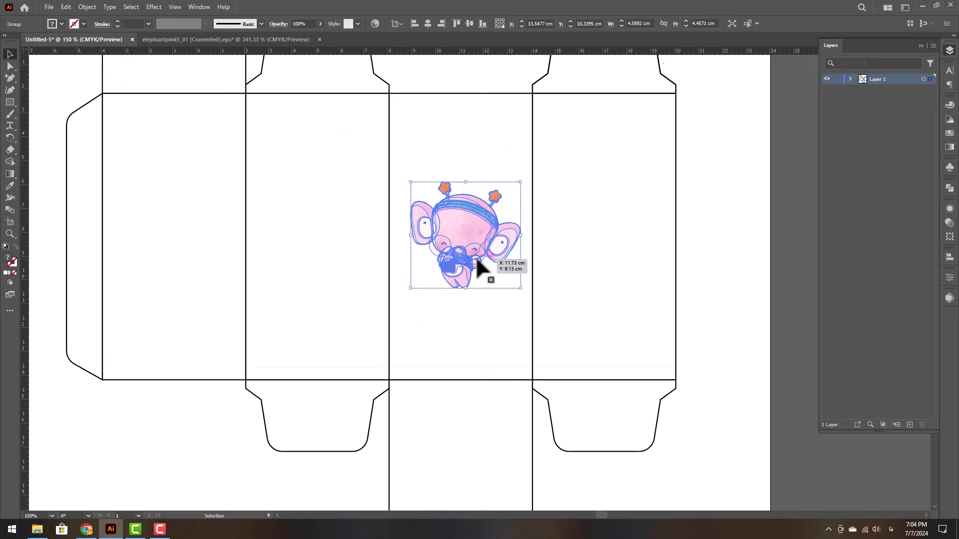
scroll(484, 262, "down", 1)
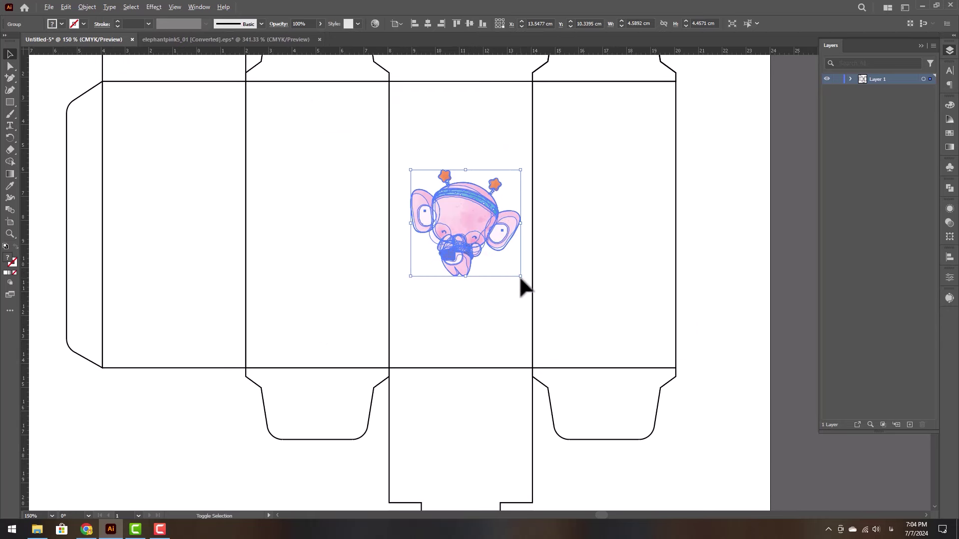
Try enlarging the elephant to reach across the third wide panel, and undo the scaling.
left_click_drag(520, 275, 533, 291)
key("ctrl+plus")
key("ctrl+plus")
left_click(550, 203)
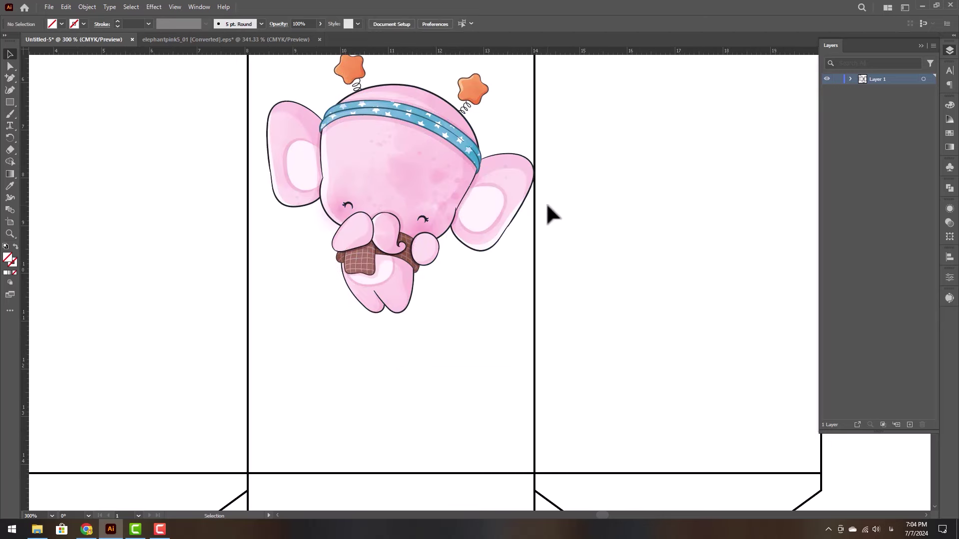
key("ctrl+z")
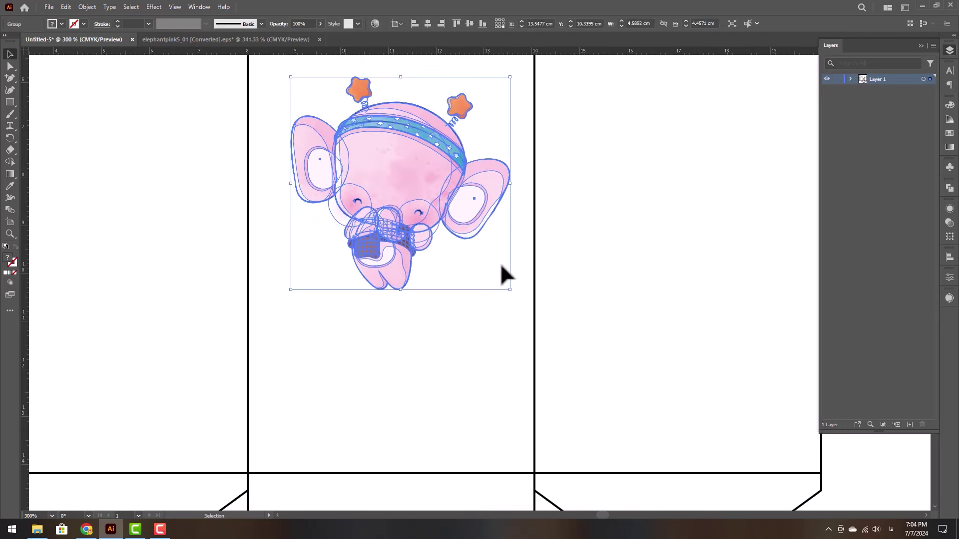
Shift the elephant slightly lower and to the left within the third wide panel.
key("ctrl+minus")
key("ctrl+minus")
key("ctrl+minus")
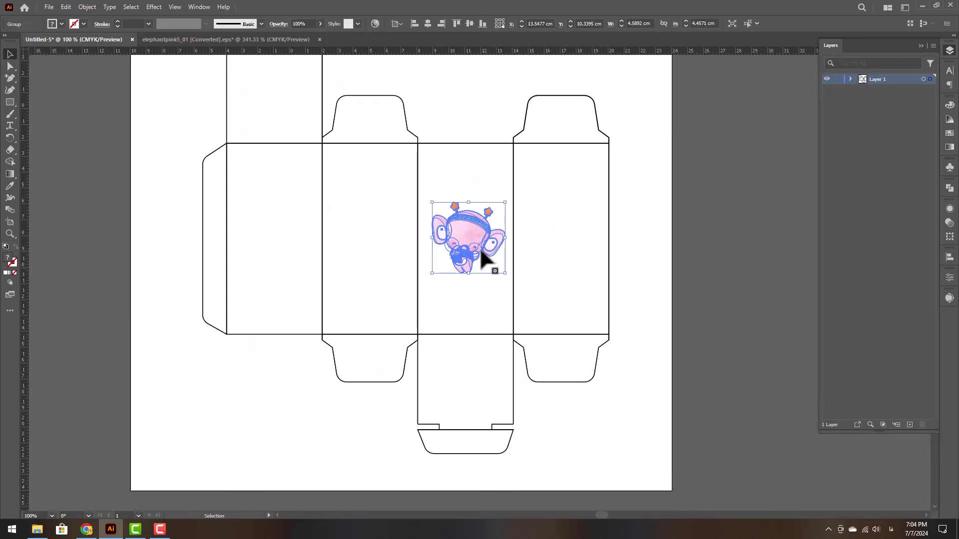
left_click_drag(480, 251, 472, 253)
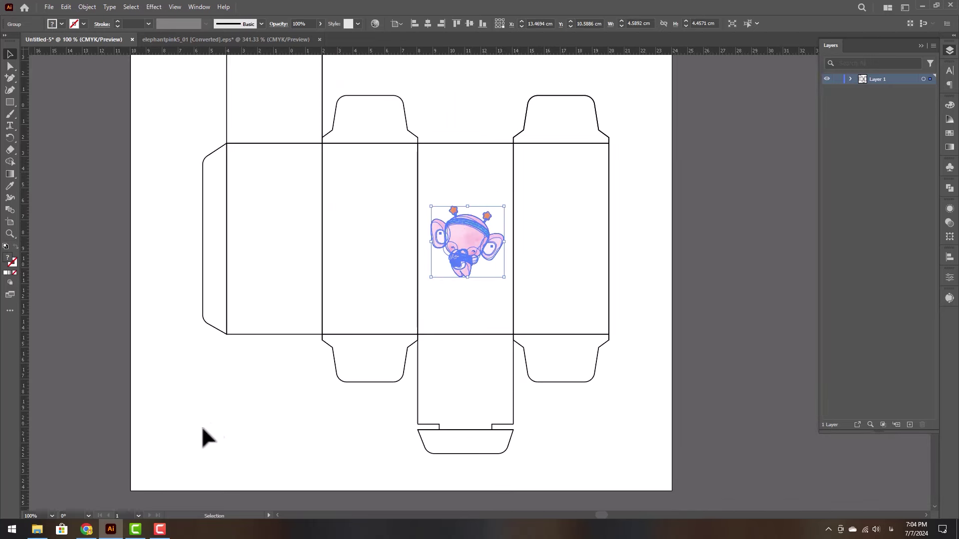
Open Document.rtf from New folder (2) in Word and look through its product description and range text.
left_click(38, 529)
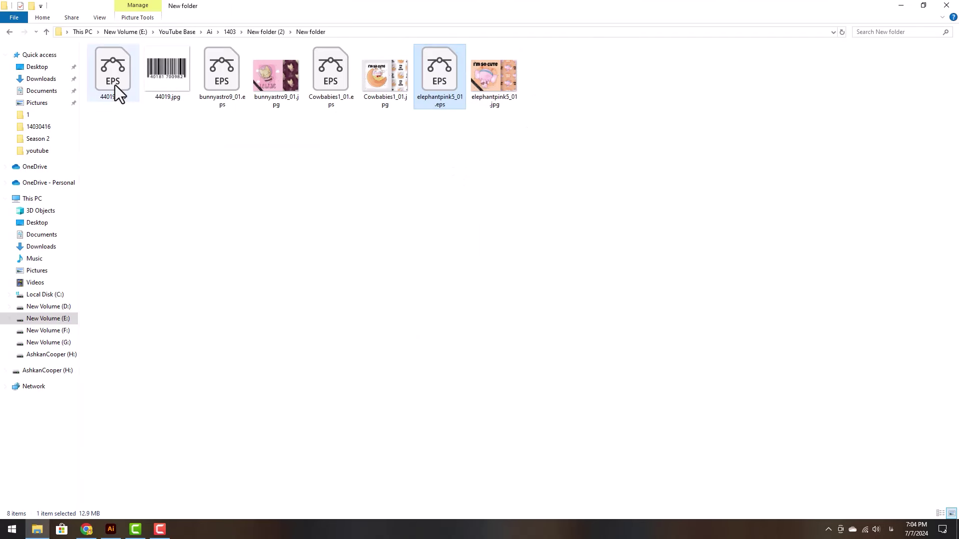
left_click(10, 32)
double_click(163, 83)
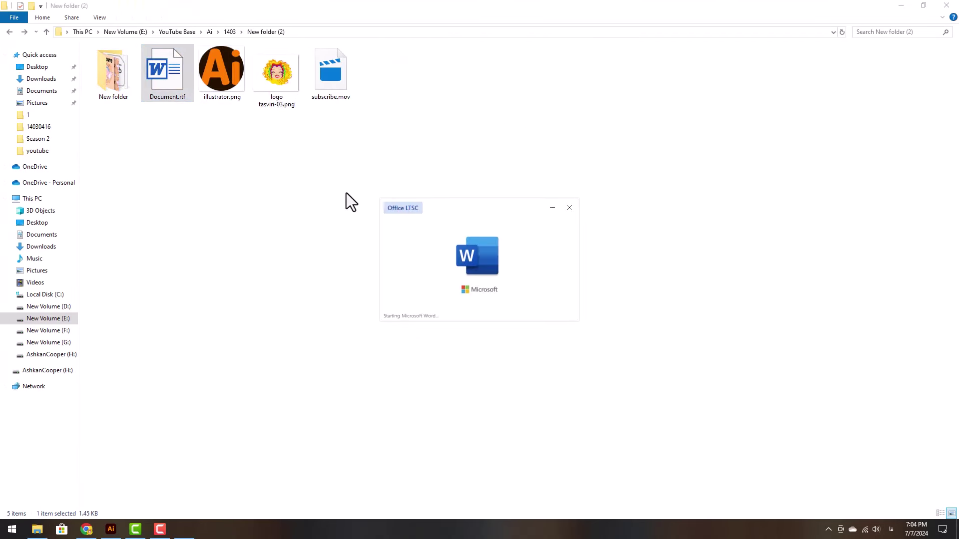
scroll(438, 360, "down", 3)
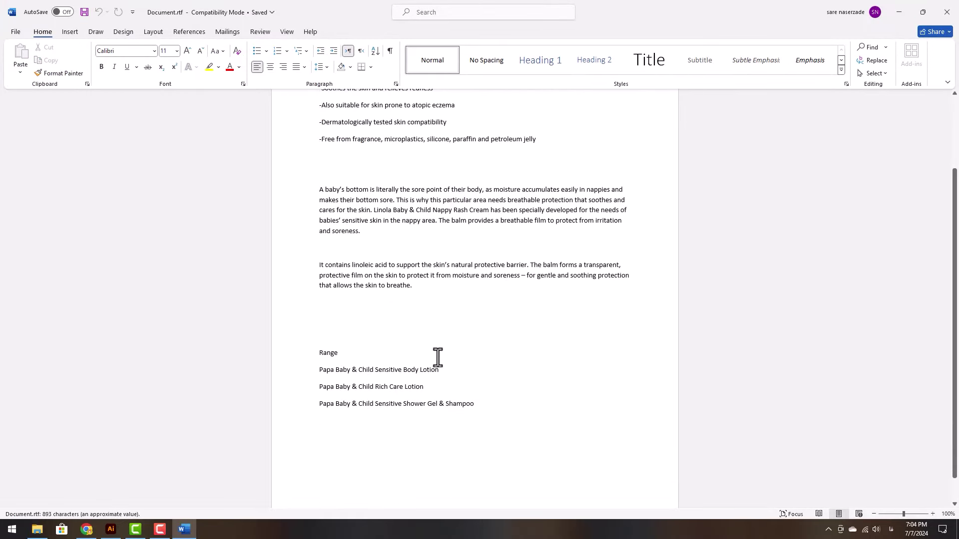
scroll(439, 344, "up", 3)
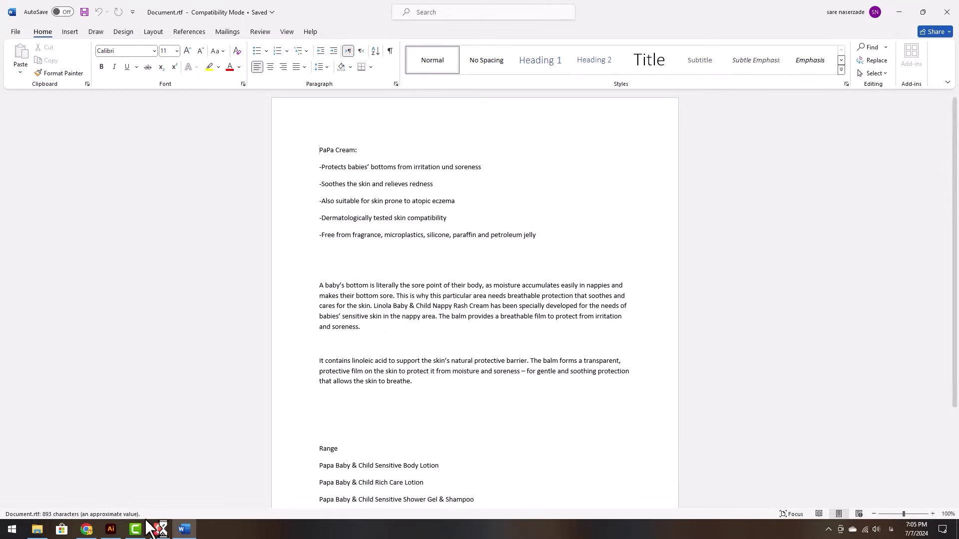
Switch back to Illustrator and add the left-aligned text "for sensitive skin" at 25 pt above the elephant on the third wide panel.
left_click(110, 530)
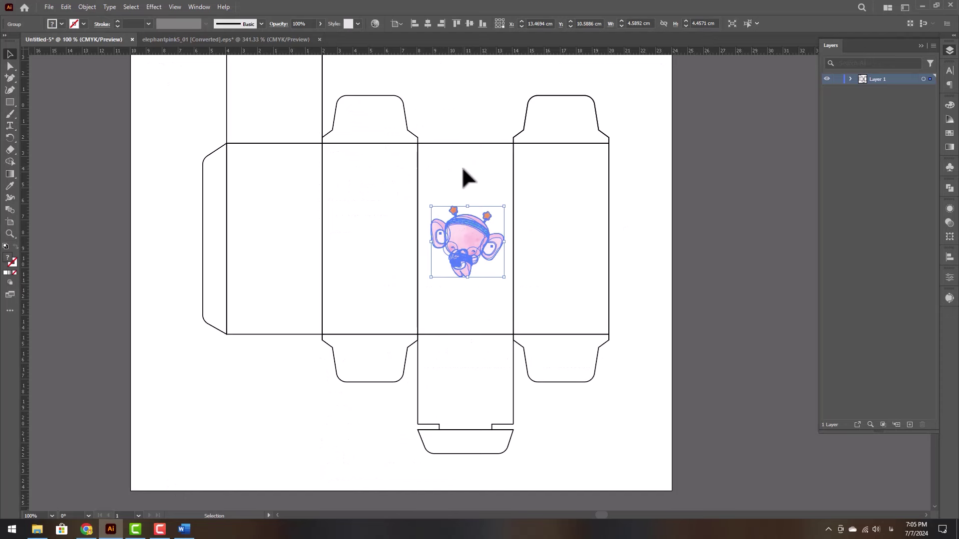
scroll(462, 195, "up", 2)
key("t")
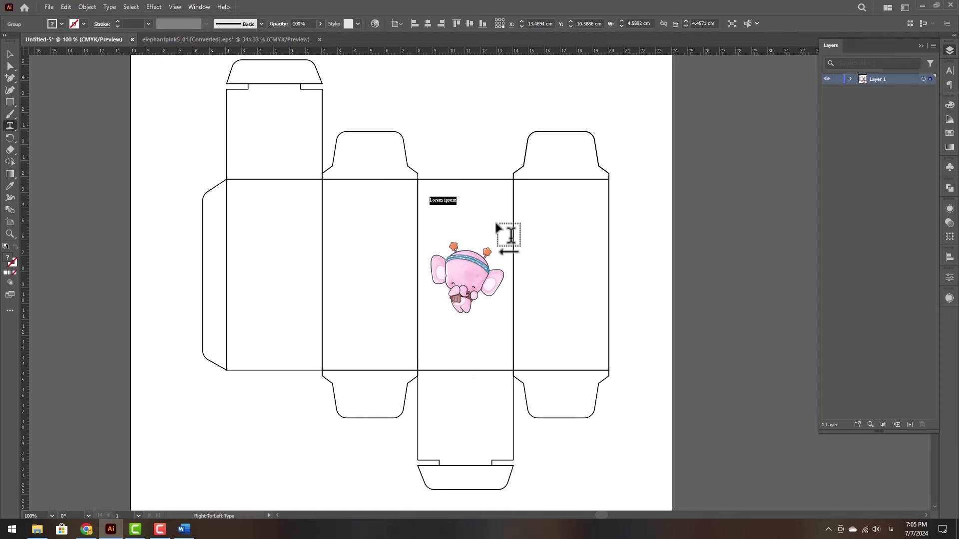
type("for sensitive skin")
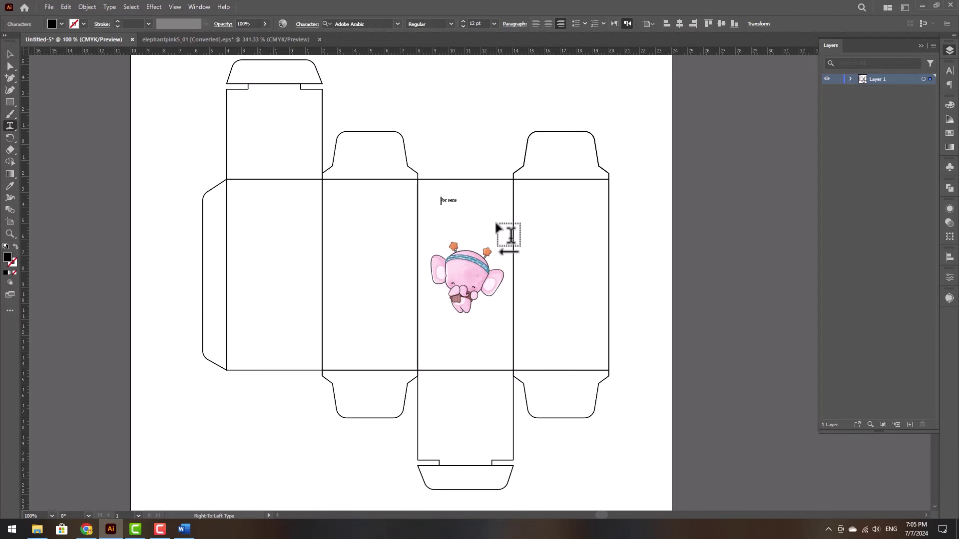
key("ctrl+a")
left_click(535, 23)
scroll(466, 211, "up", 2)
Change the "for sensitive skin" text to title case and move it slightly left within the panel.
left_click_drag(448, 187, 585, 187)
left_click(109, 6)
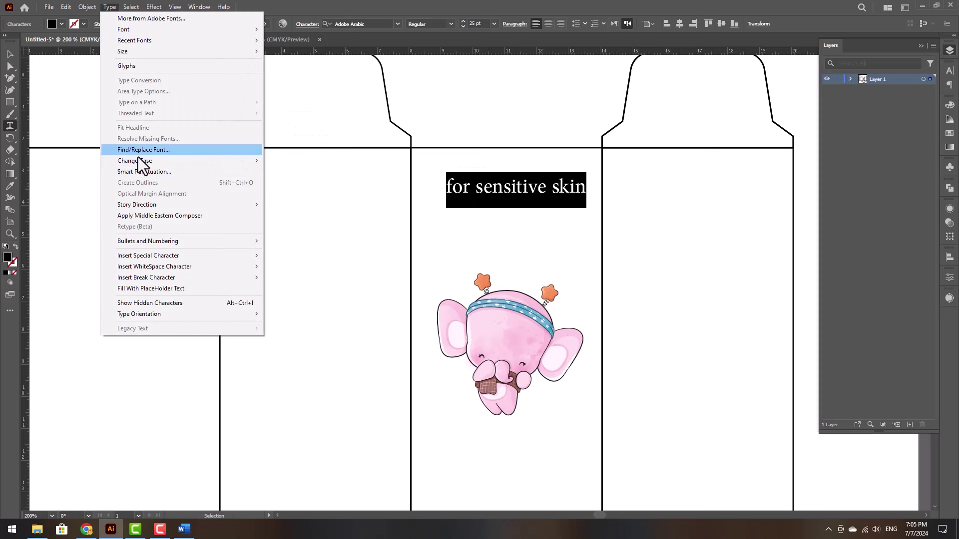
mouse_move(139, 160)
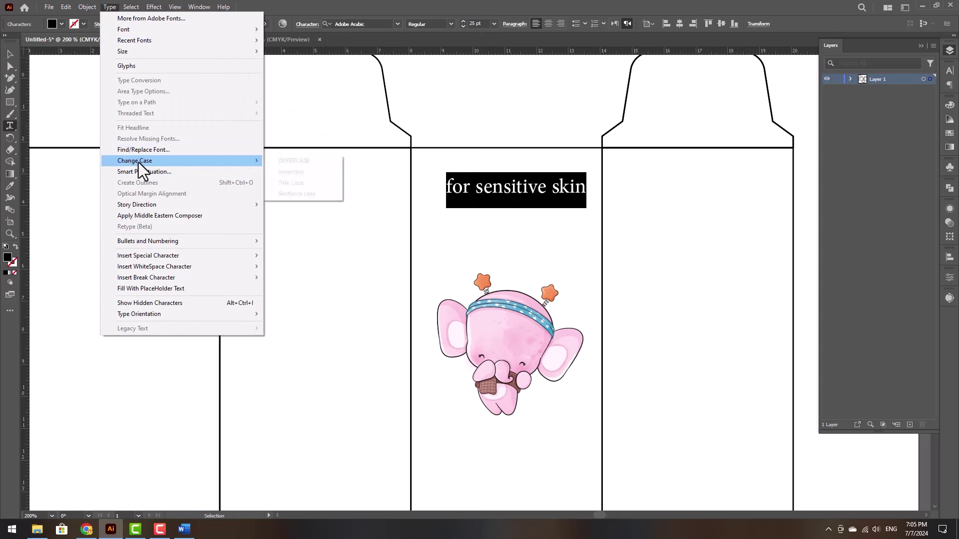
left_click(295, 188)
left_click(8, 56)
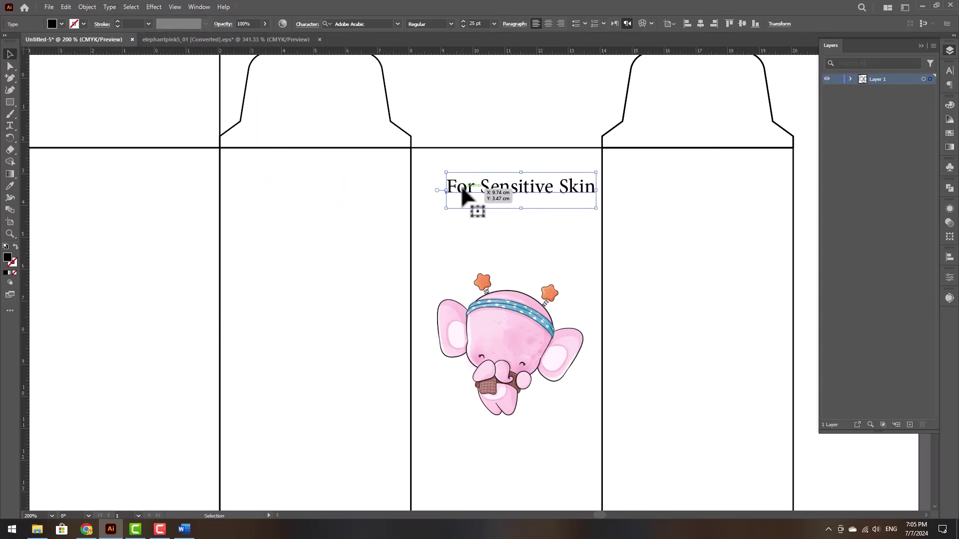
left_click_drag(512, 188, 493, 188)
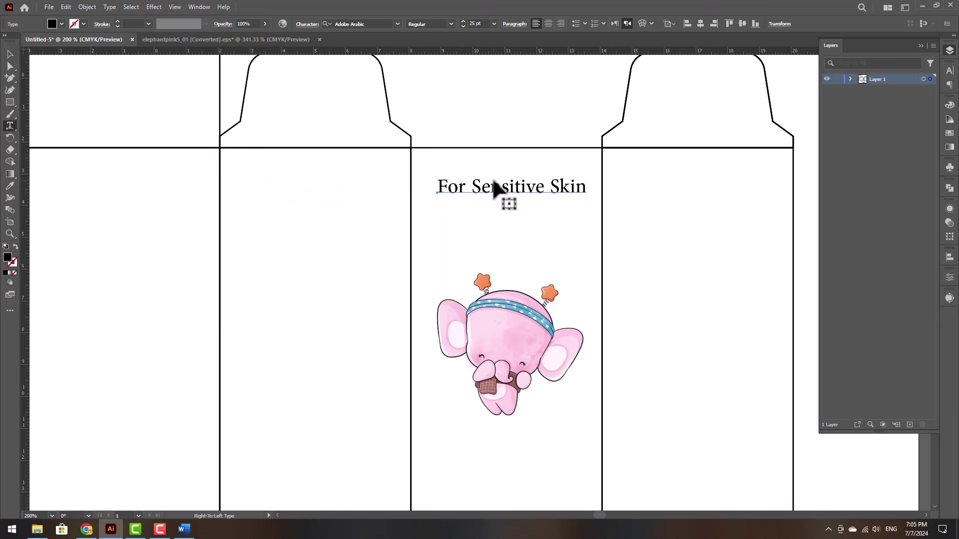
Set "For Sensitive Skin" in Arial Bold at 15 pt and center it by eye near the panel's upper edge.
triple_click(493, 188)
left_click(373, 24)
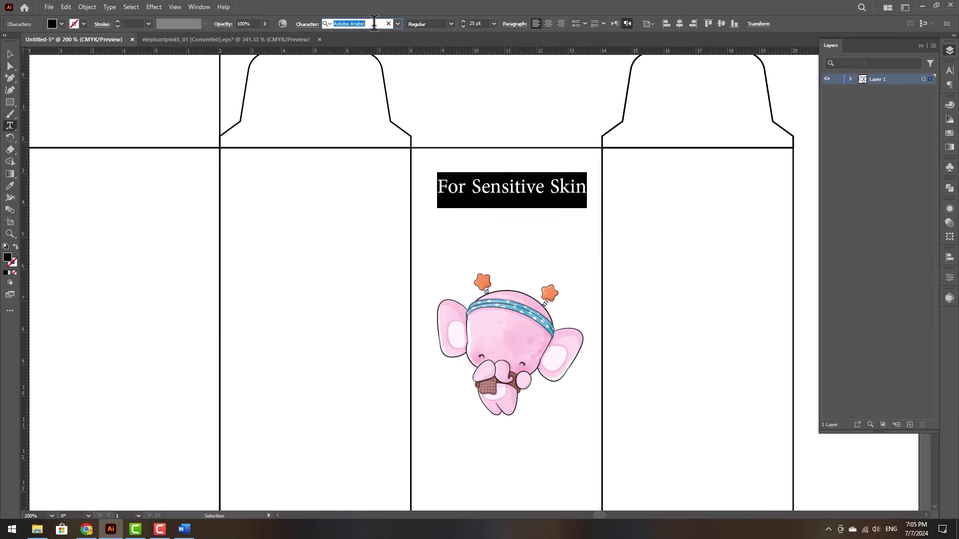
type("arial")
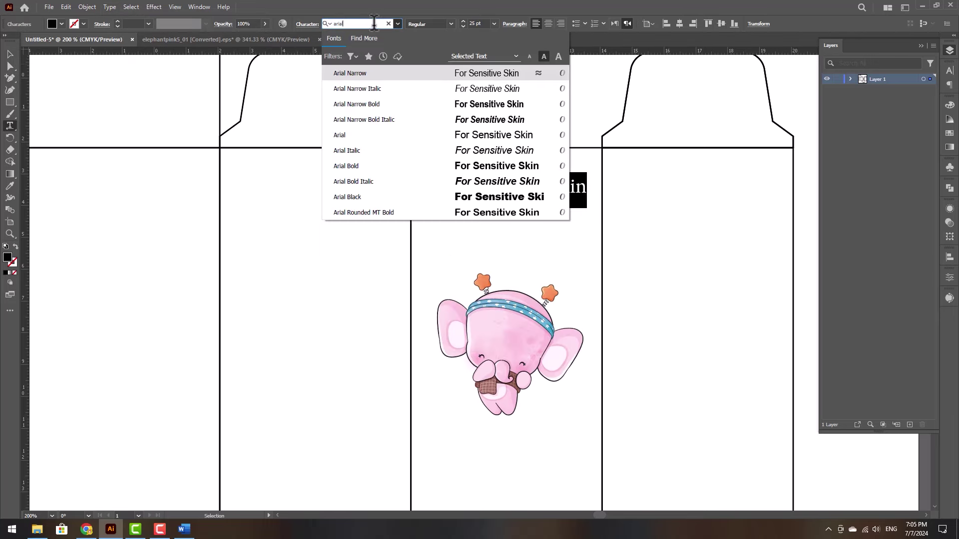
left_click(354, 167)
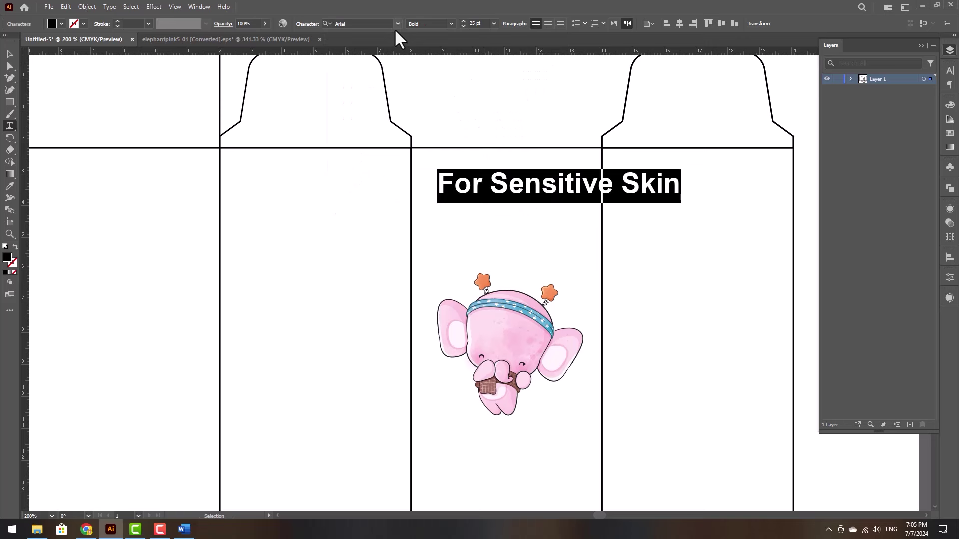
left_click(488, 24)
scroll(489, 25, "down", 10)
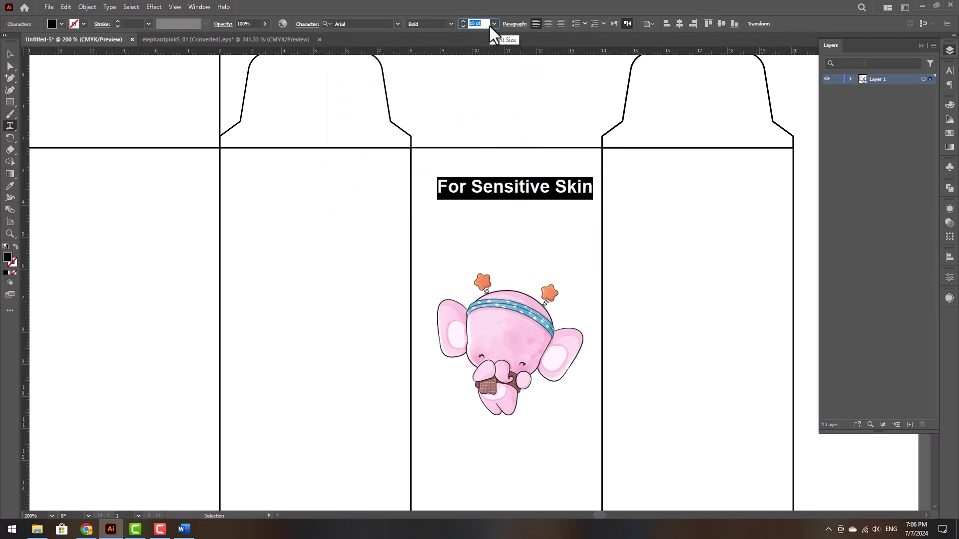
key("Escape")
left_click_drag(516, 191, 514, 189)
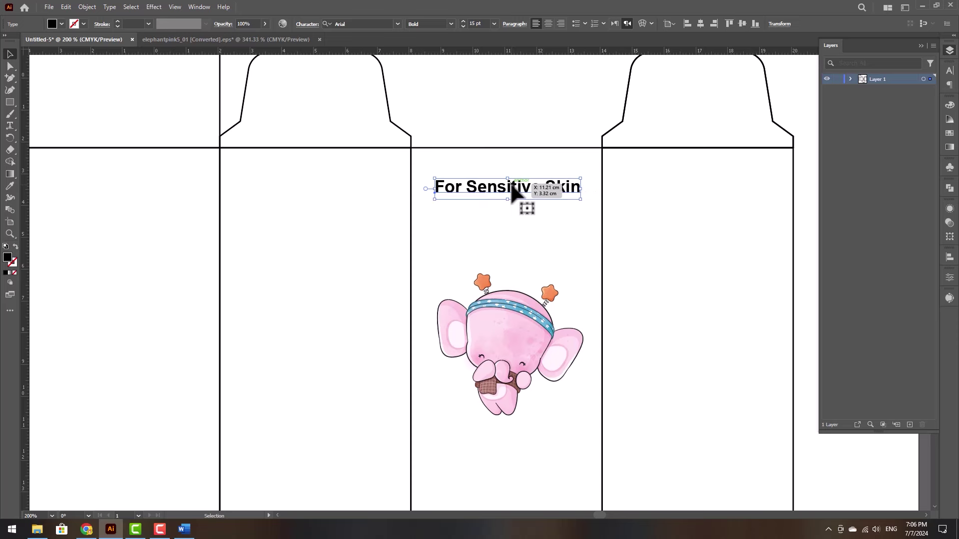
Move the elephant up so it sits closer beneath the "For Sensitive Skin" heading.
triple_click(514, 188)
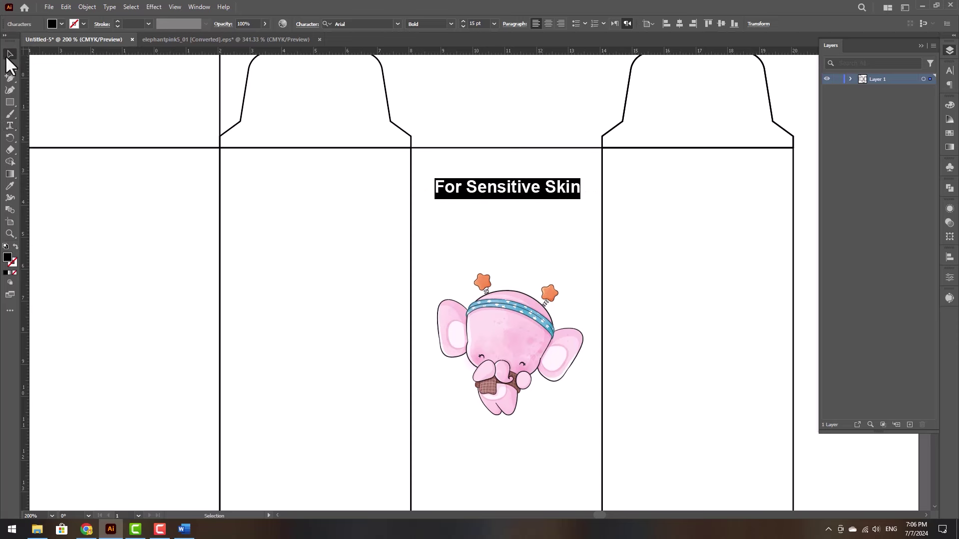
left_click(10, 54)
scroll(505, 272, "down", 3)
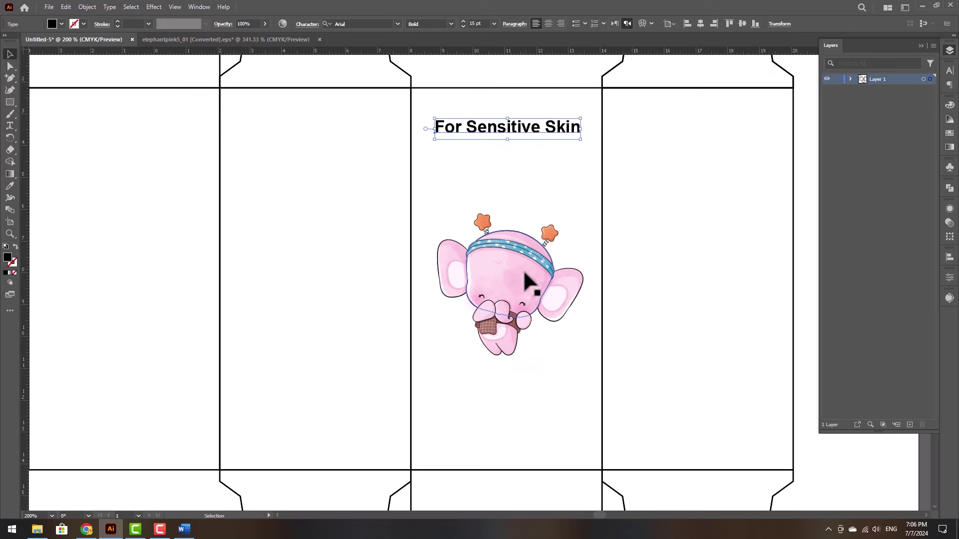
left_click_drag(522, 265, 520, 220)
Add the text "PaPa" below the elephant on the third wide panel and set its size to 46 pt.
key("t")
left_click(498, 345)
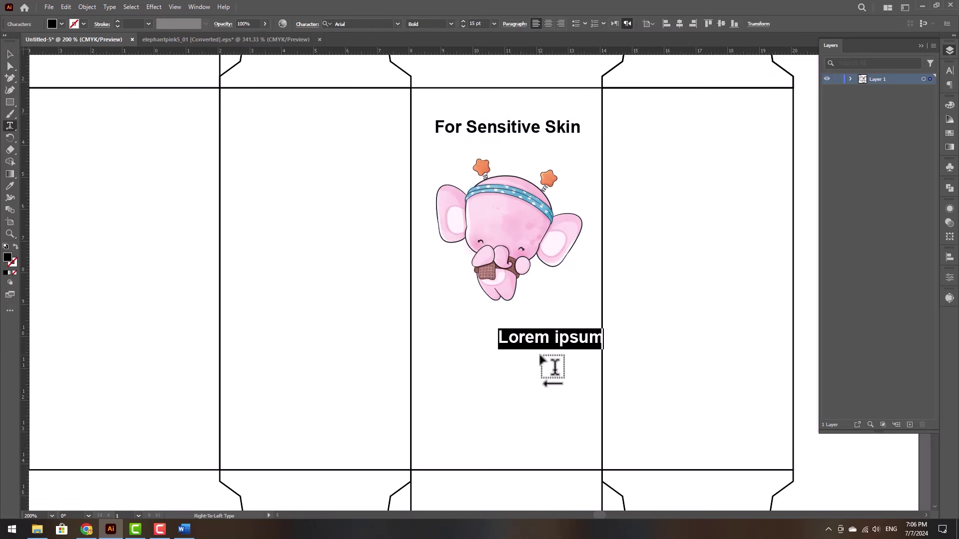
type("papa")
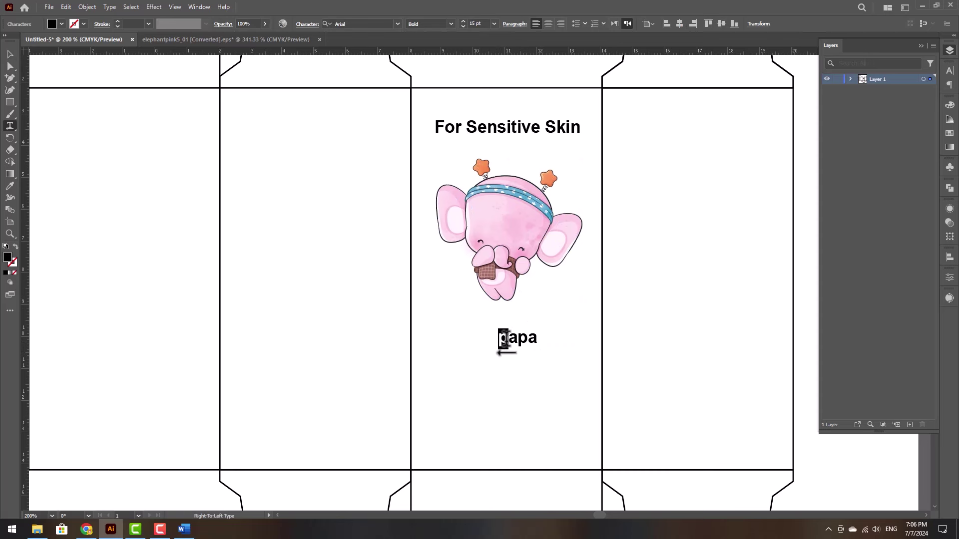
type("P")
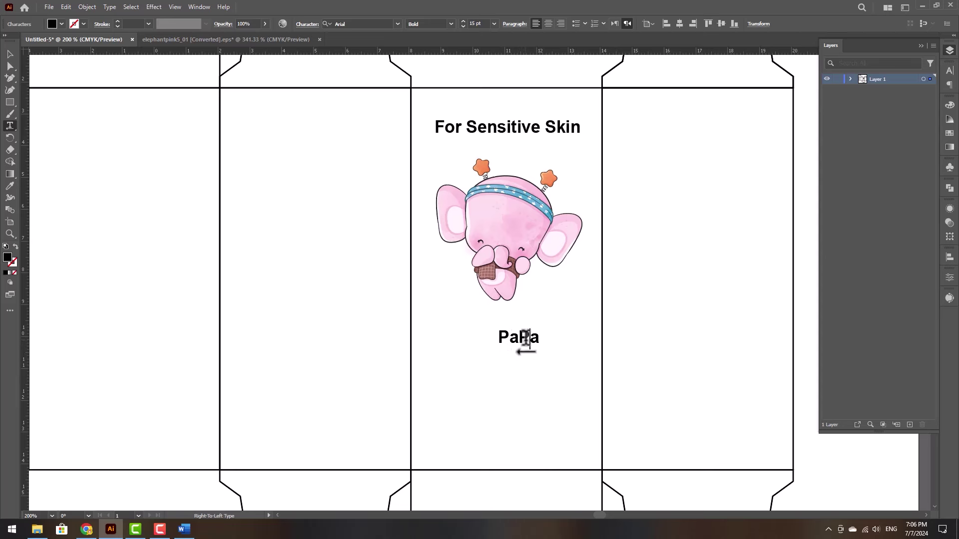
double_click(525, 338)
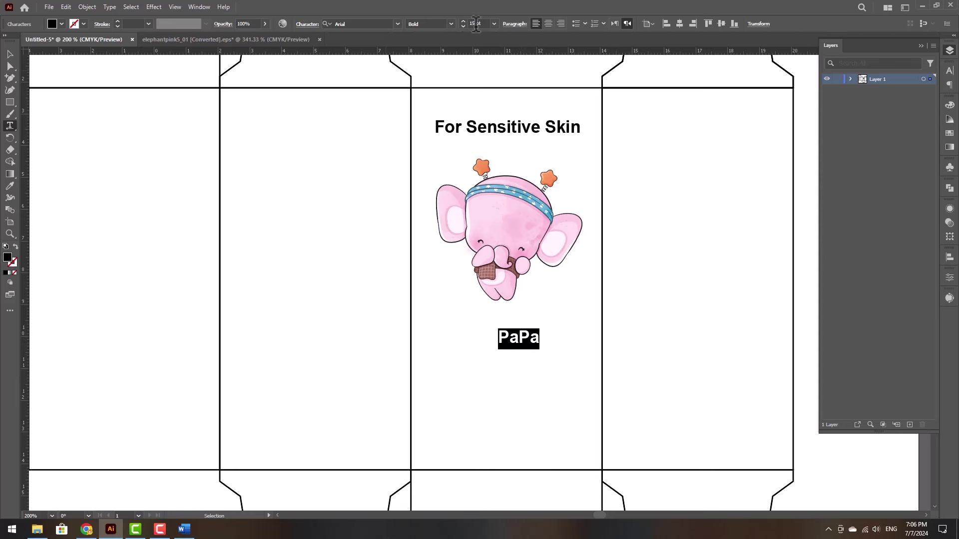
left_click(487, 21)
scroll(487, 21, "up", 18)
scroll(487, 21, "up", 13)
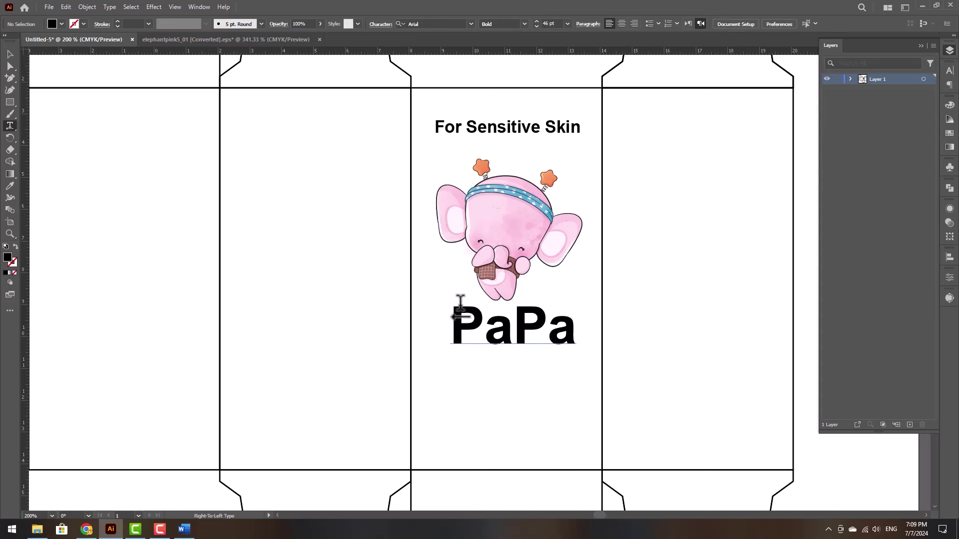
Change the "PaPa" text to the Myfrida Bold font and shift it slightly down and left.
double_click(509, 333)
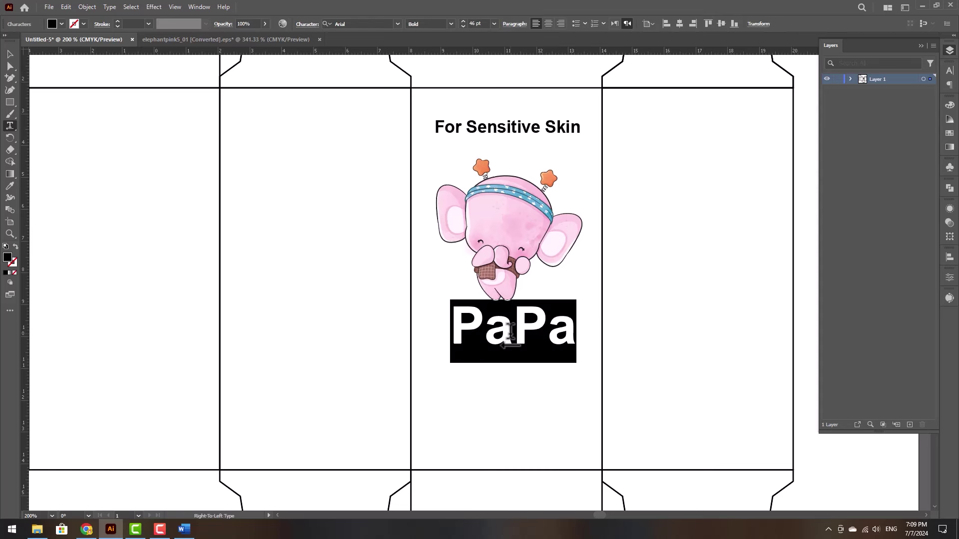
left_click(355, 22)
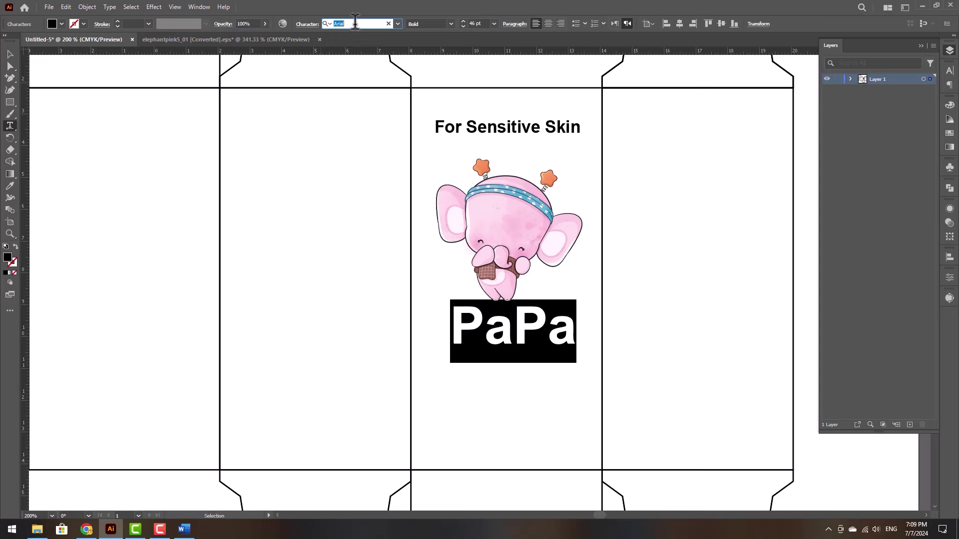
type("myfr")
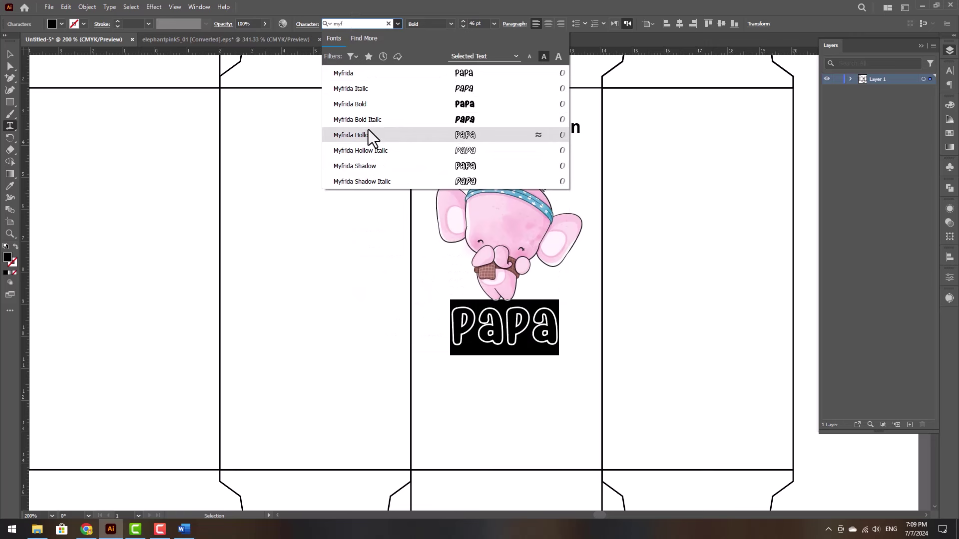
left_click(361, 107)
left_click(10, 53)
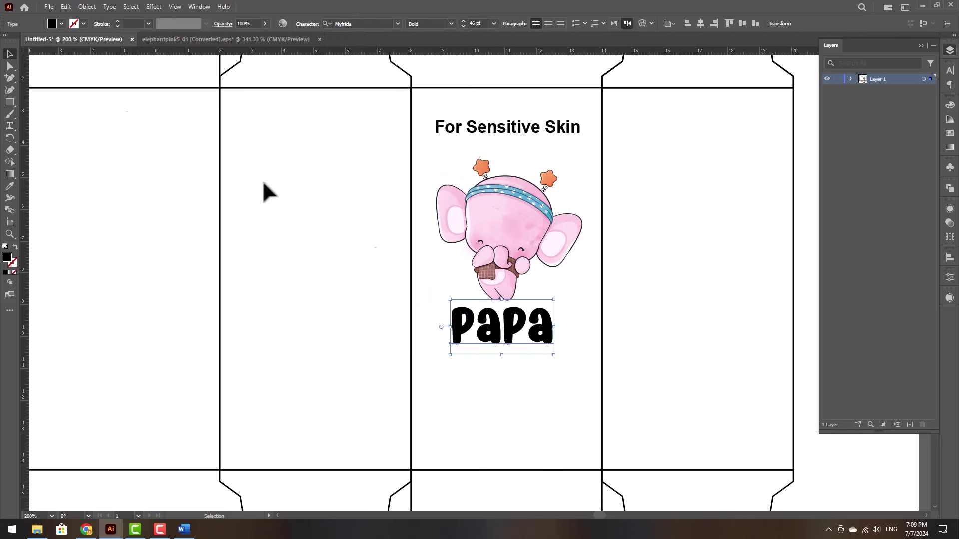
left_click_drag(512, 340, 513, 344)
Set the "PaPa" text to 51 pt and fill it with the light pink sampled from the elephant's head.
double_click(507, 330)
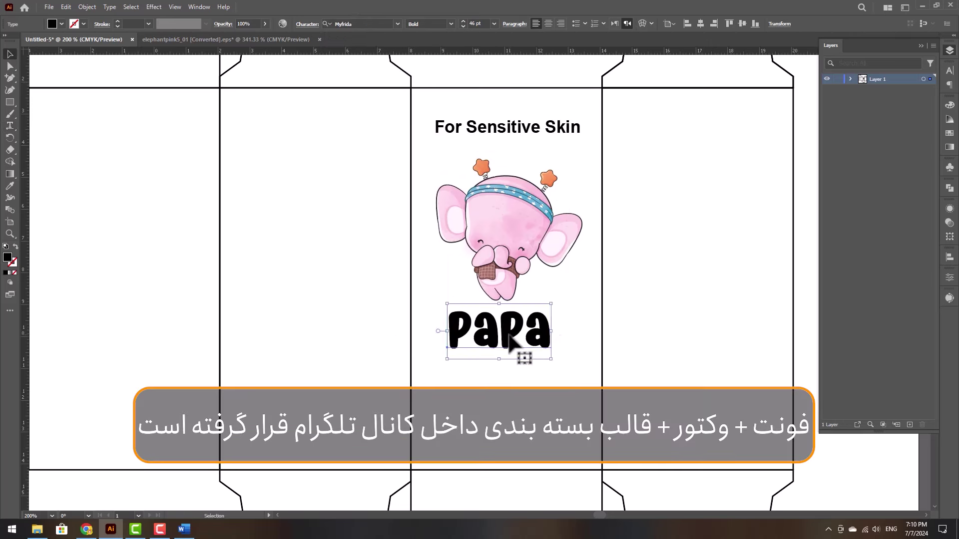
double_click(507, 330)
scroll(482, 24, "up", 5)
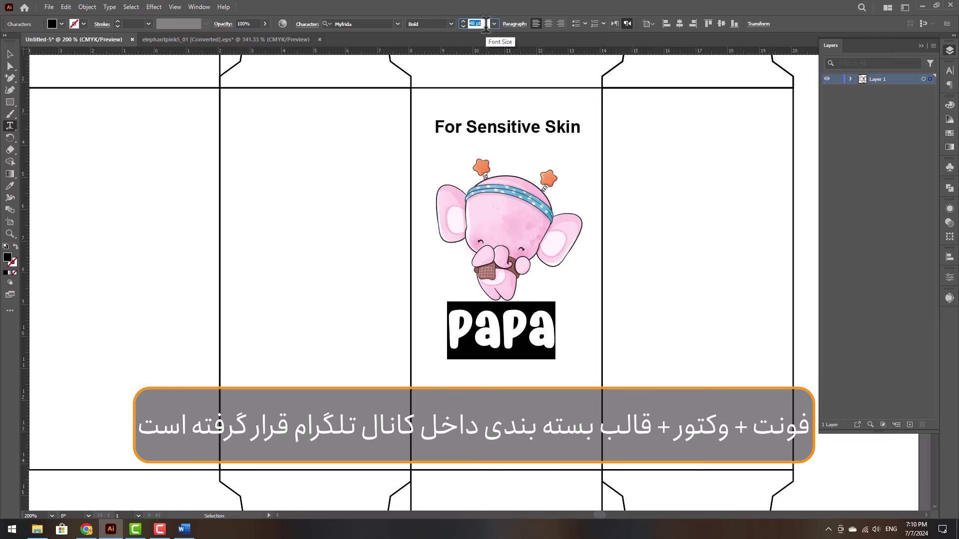
left_click(10, 186)
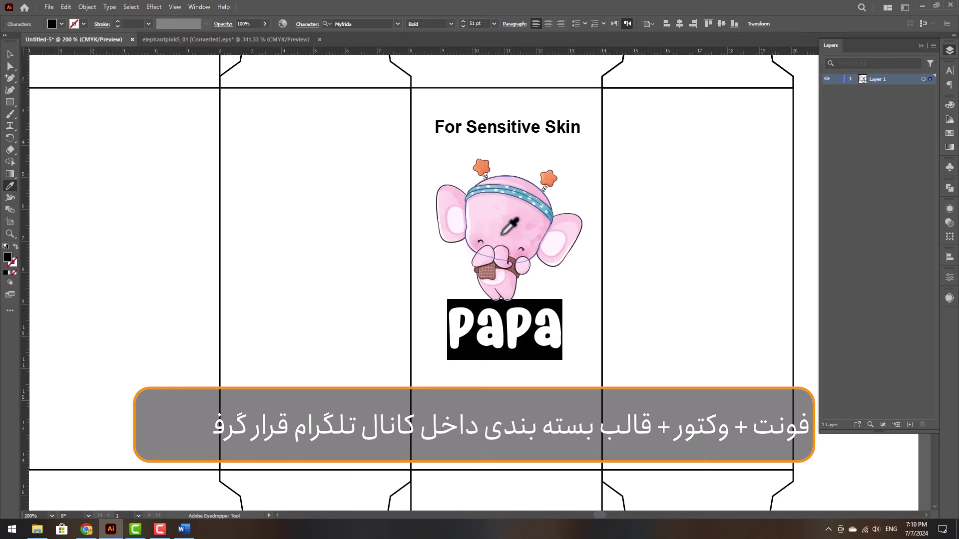
left_click(492, 228)
left_click(9, 53)
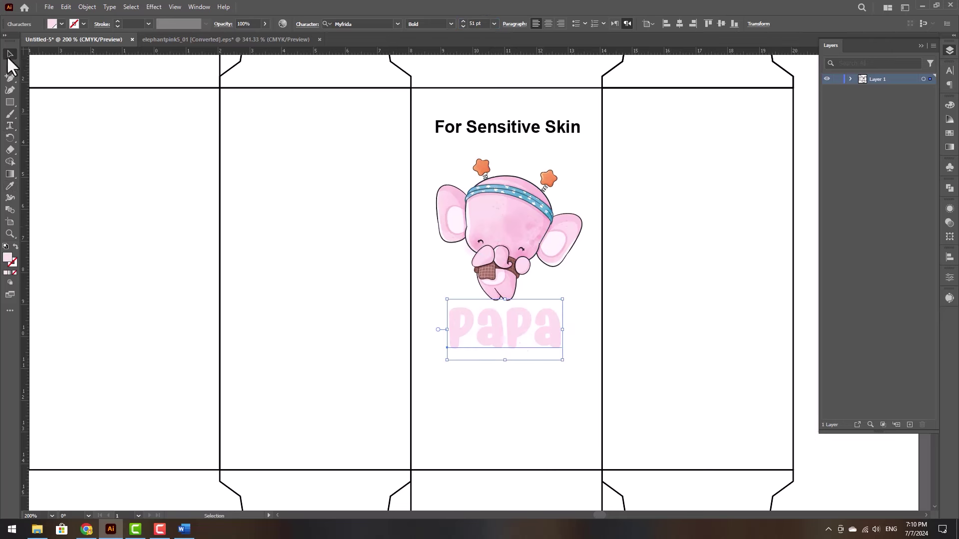
Fill the "PaPa" text with a more saturated pink and shift it slightly down.
double_click(513, 330)
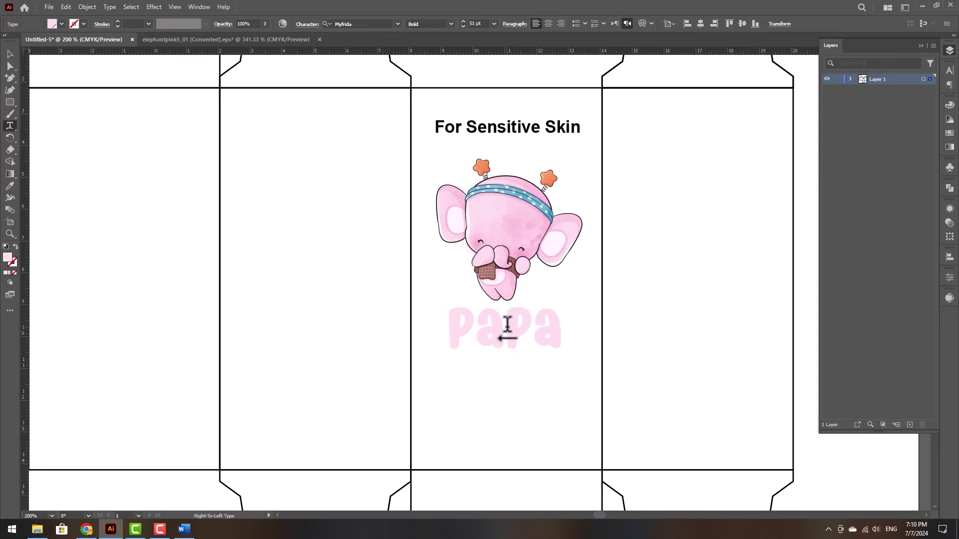
double_click(507, 325)
double_click(7, 257)
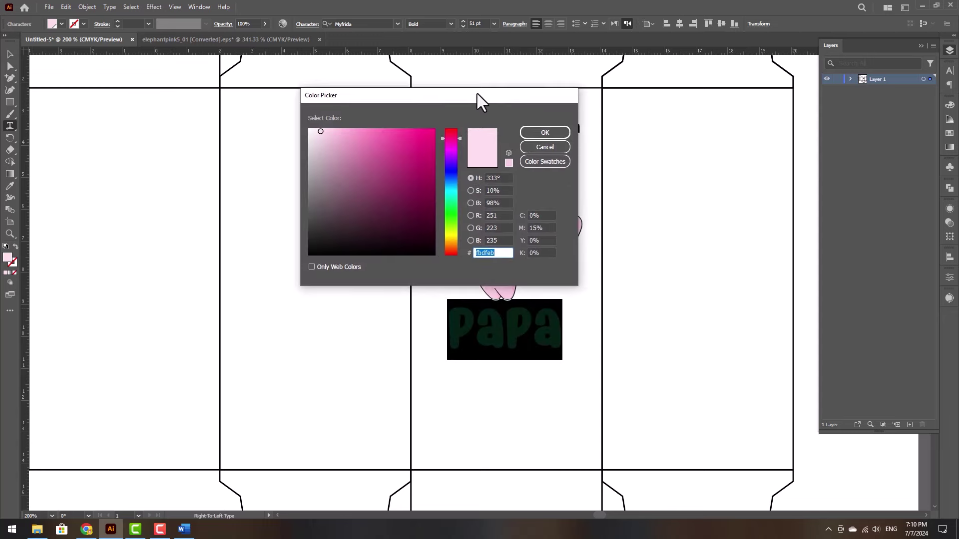
left_click_drag(477, 94, 337, 80)
left_click(335, 179)
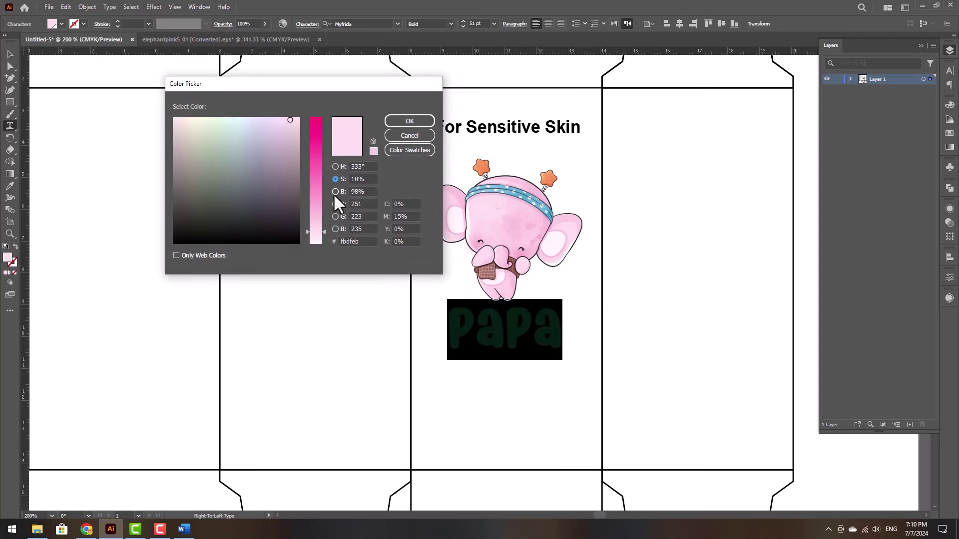
left_click_drag(320, 184, 316, 159)
left_click(387, 122)
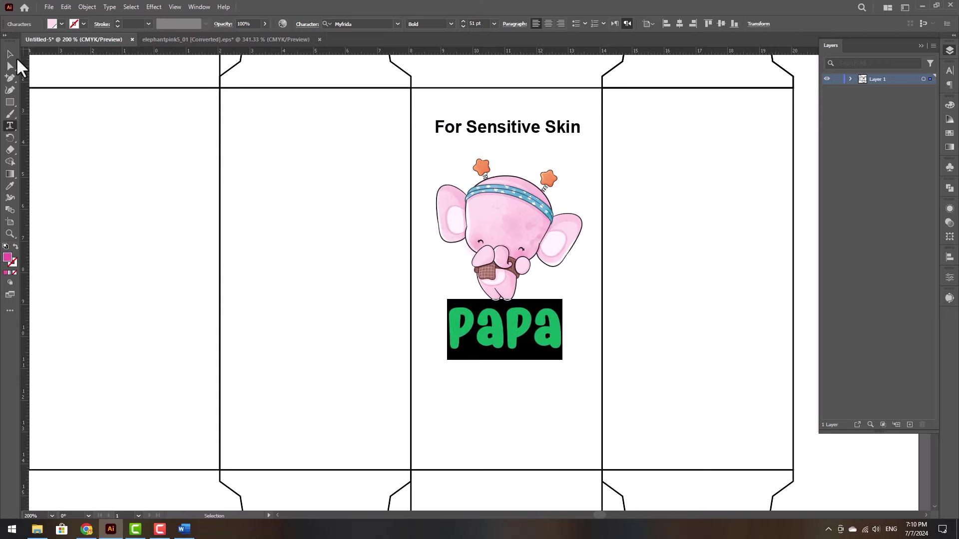
left_click(10, 53)
left_click_drag(494, 335, 508, 346)
Add the text "cream" below "PaPa" and set its size to 22 pt.
key("t")
left_click(511, 426)
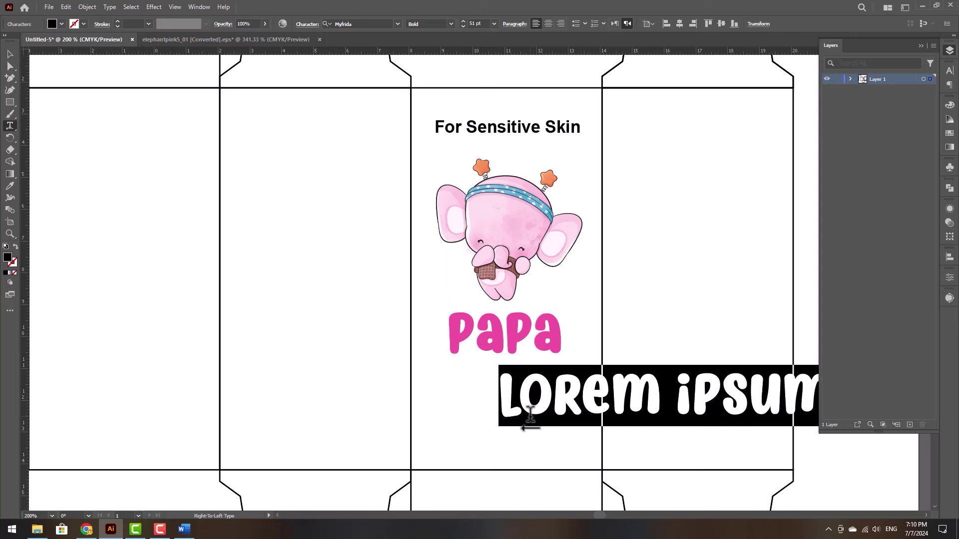
type("CReam")
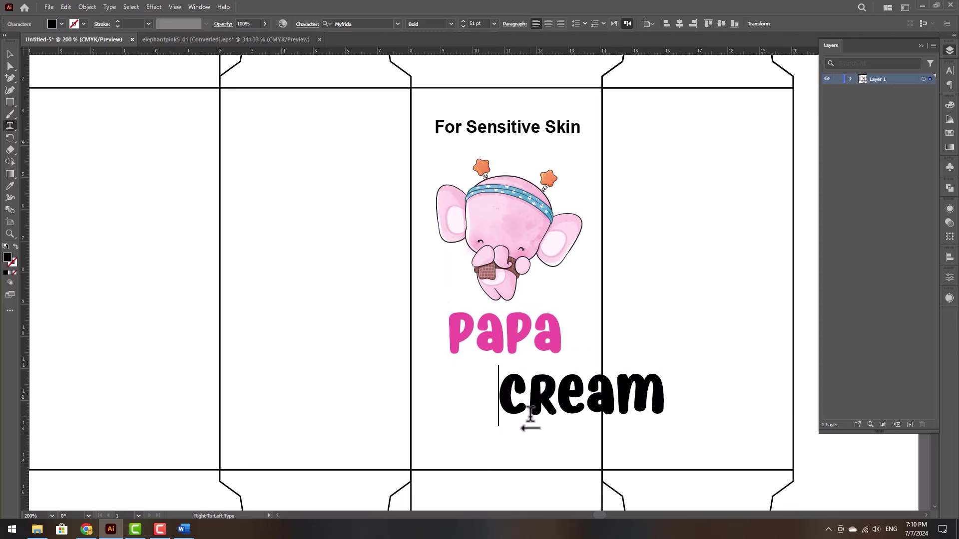
key("ctrl+a")
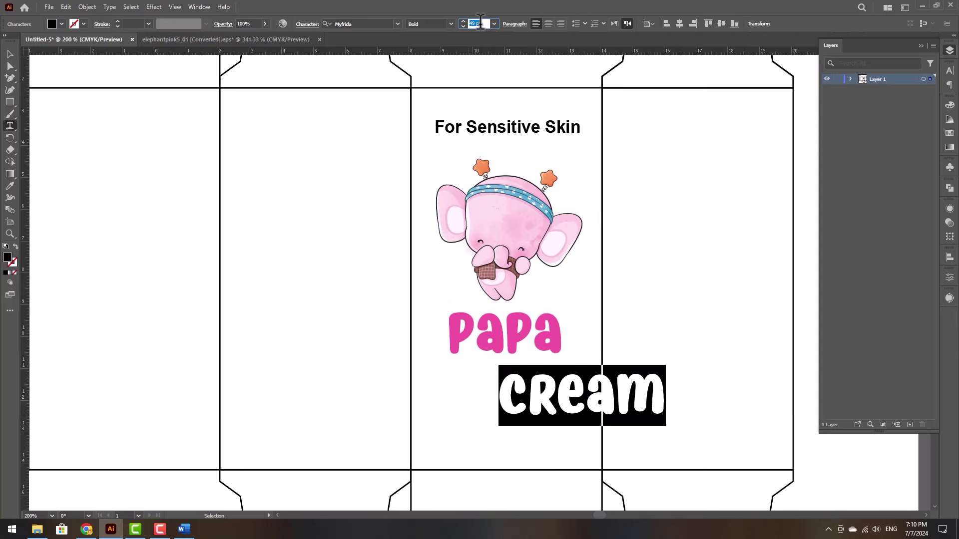
right_click(479, 24)
key("Escape")
key("Down")
key("Down")
key("Down")
key("Down")
key("Down")
key("Down")
key("Down")
key("Down")
key("Down")
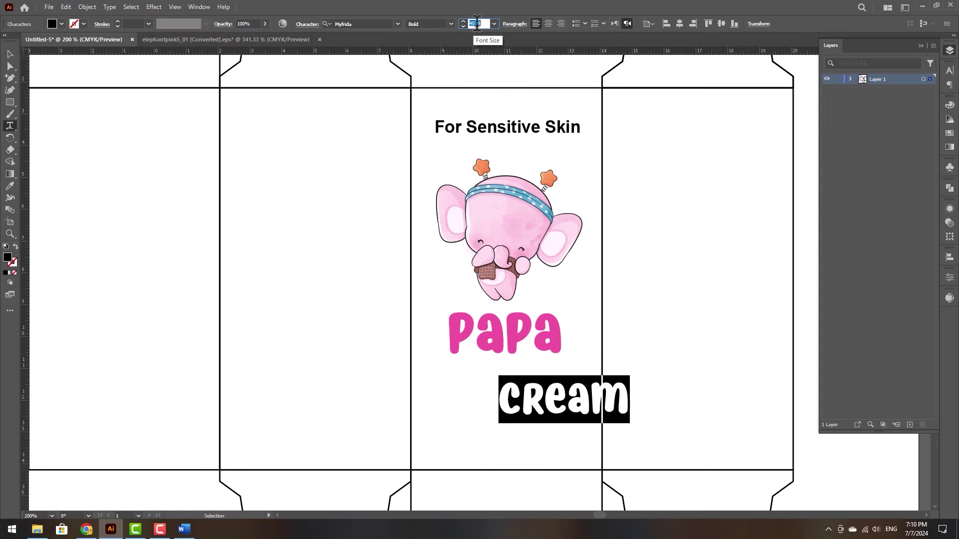
key("Down")
key("Down")
key("Down")
key("Down")
key("Down")
key("Down")
key("Down")
key("Down")
key("Down")
key("Down")
key("Down")
key("Down")
key("Down")
key("Down")
key("Down")
key("Down")
key("Down")
key("Down")
Set the "cream" text's tracking to 500 and move it down and left to fit inside the panel.
left_click(949, 73)
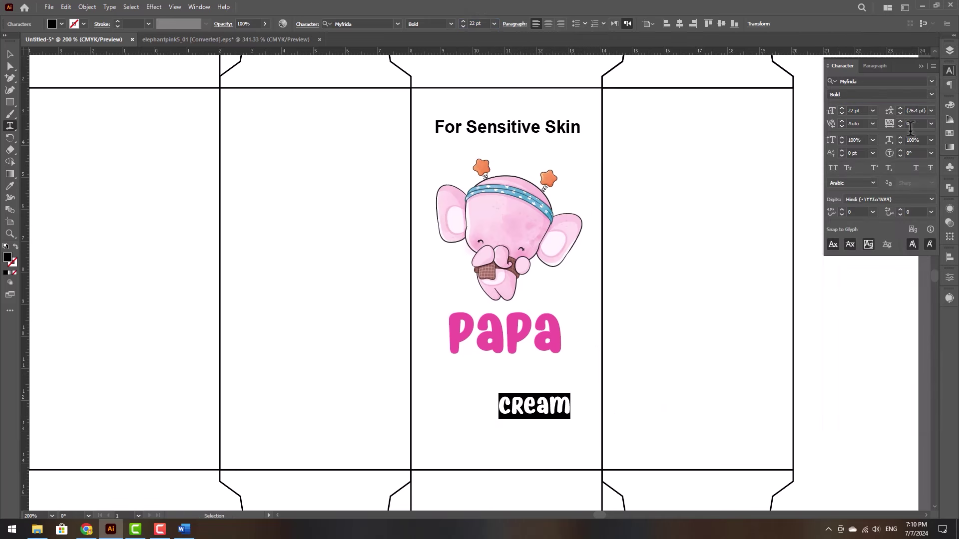
type("12")
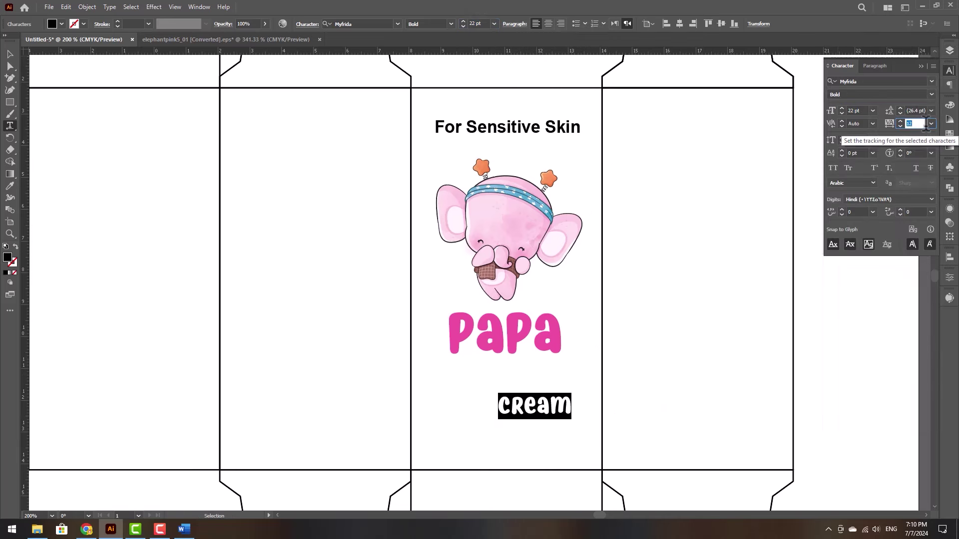
left_click(931, 123)
left_click(914, 123)
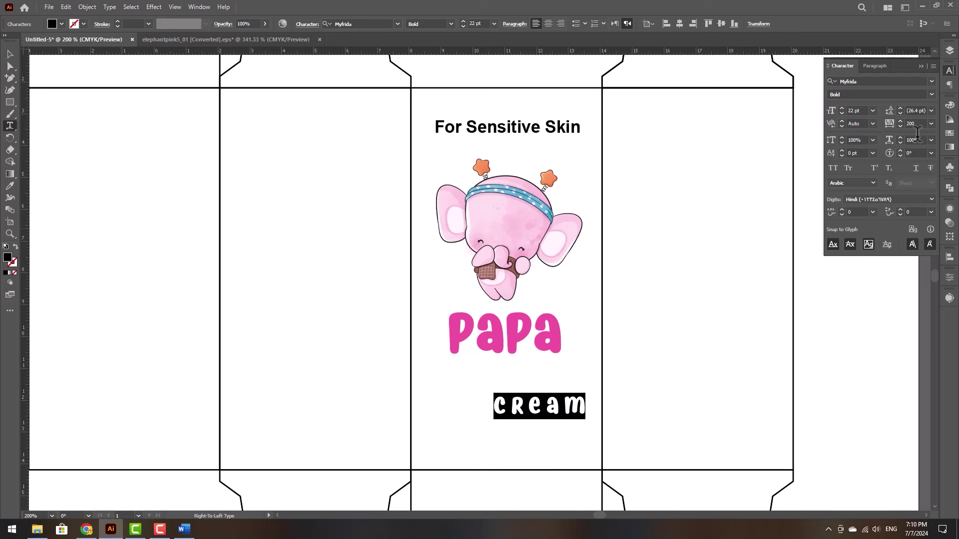
type("500")
key("Return")
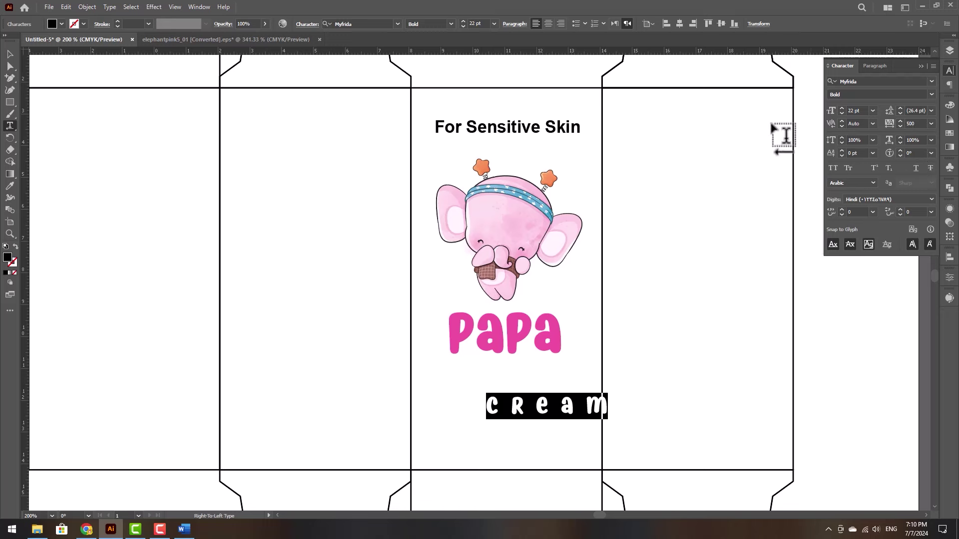
left_click(9, 55)
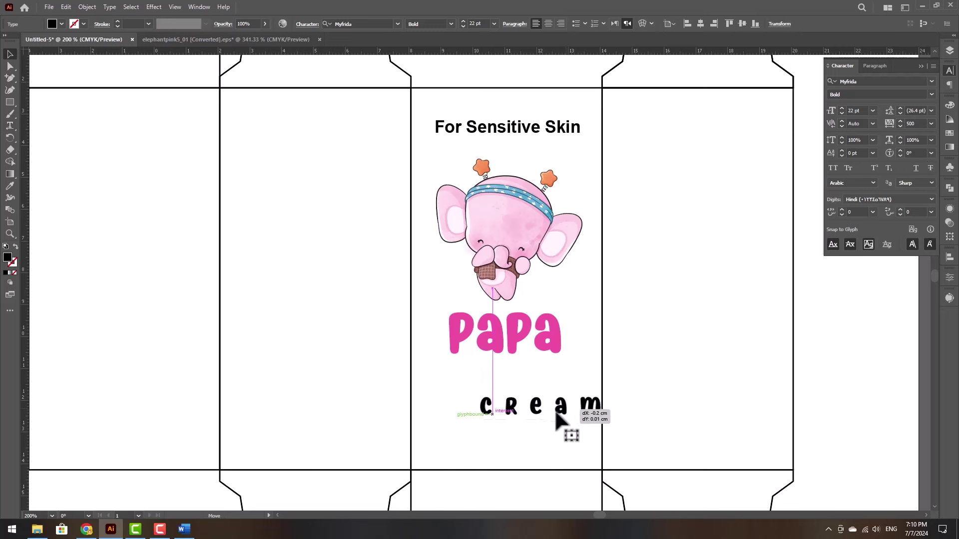
left_click_drag(570, 416, 529, 438)
Change the "cream" text to Arial Bold and set its tracking to 700.
triple_click(524, 426)
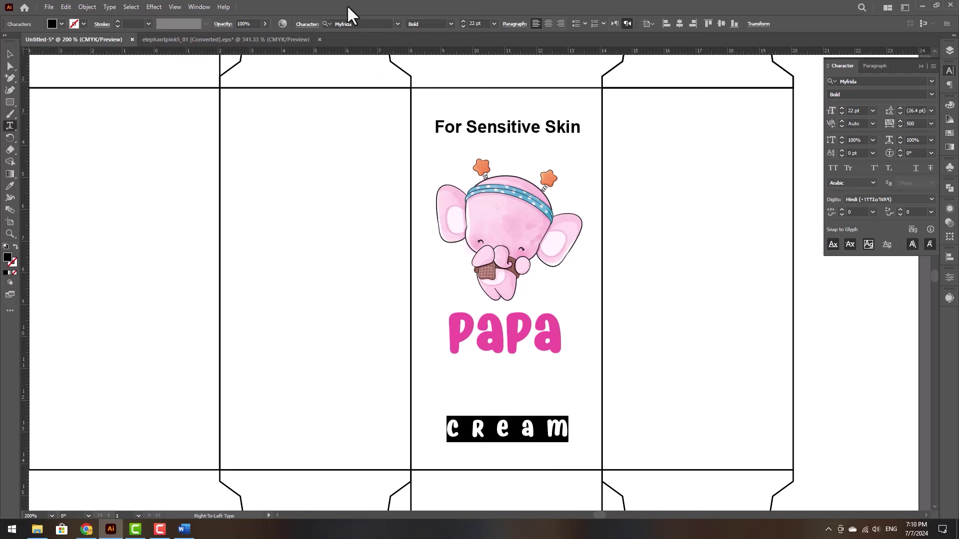
left_click(350, 23)
type("arial")
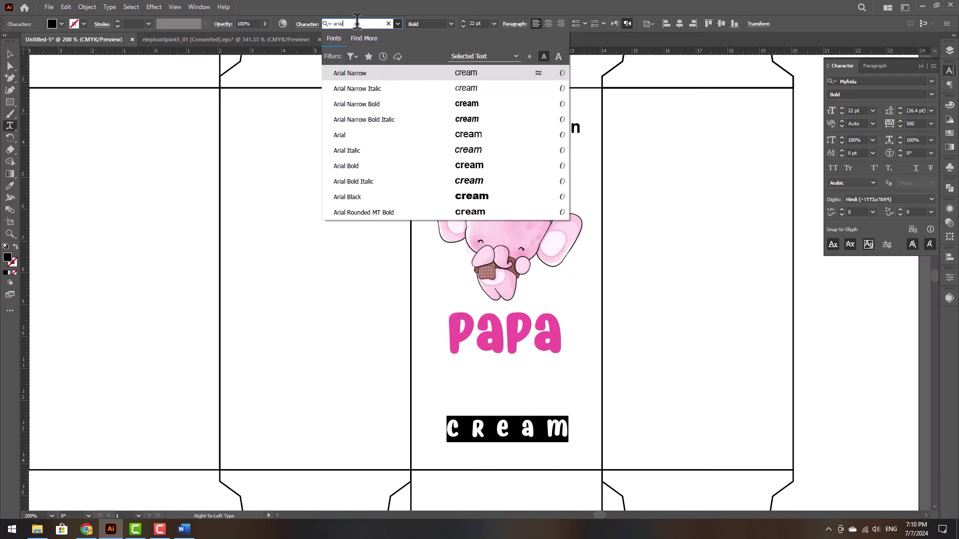
left_click(362, 167)
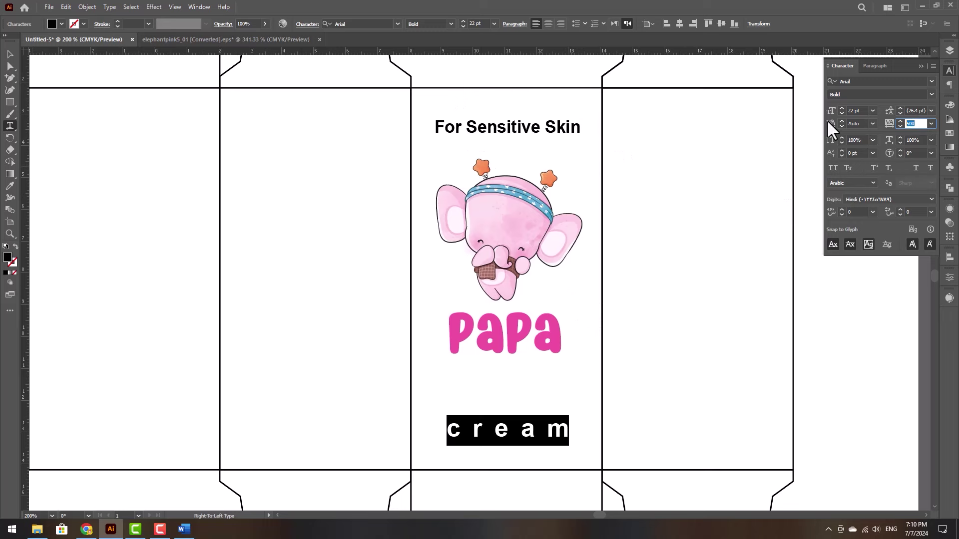
type("700")
key("Return")
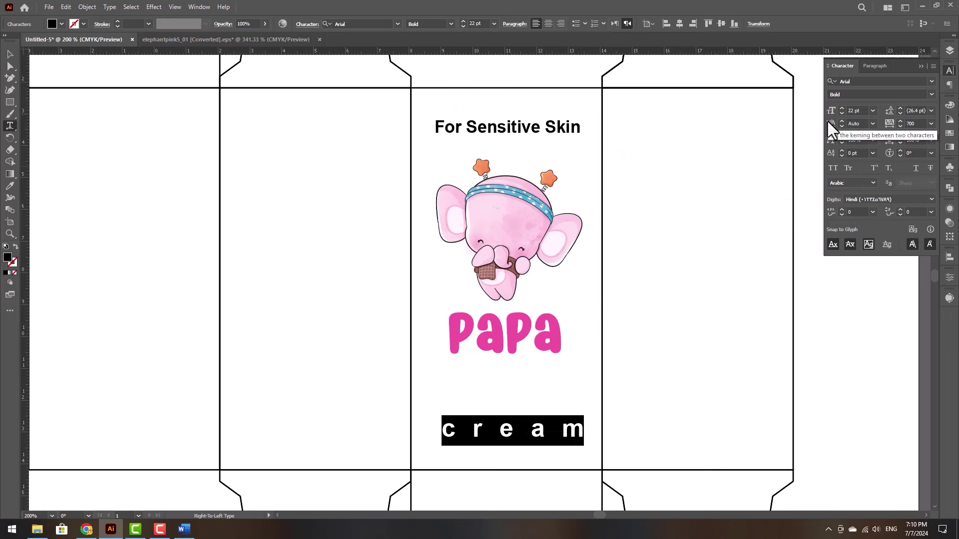
Change the "cream" text to Helvetica Regular and move it slightly up.
left_click(363, 24)
type("lvet")
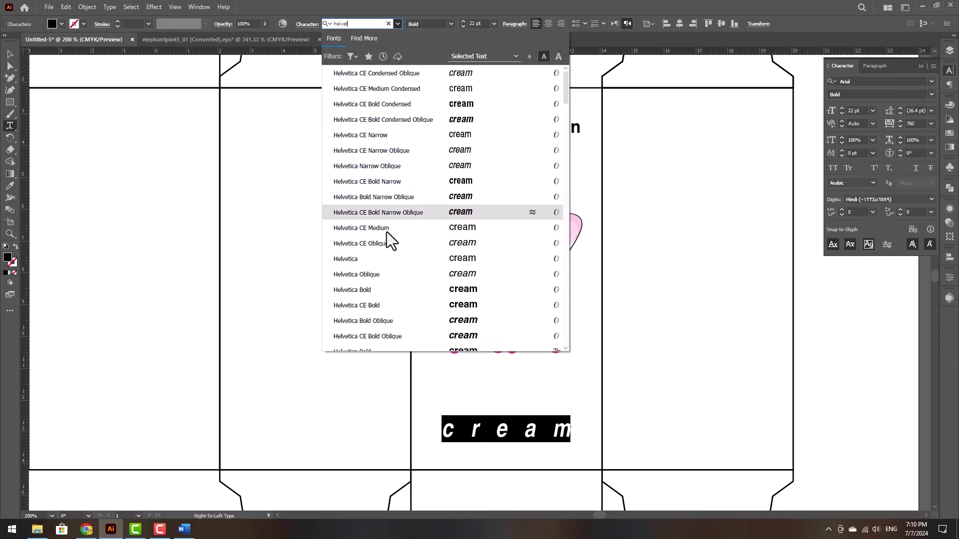
left_click(383, 259)
left_click(10, 53)
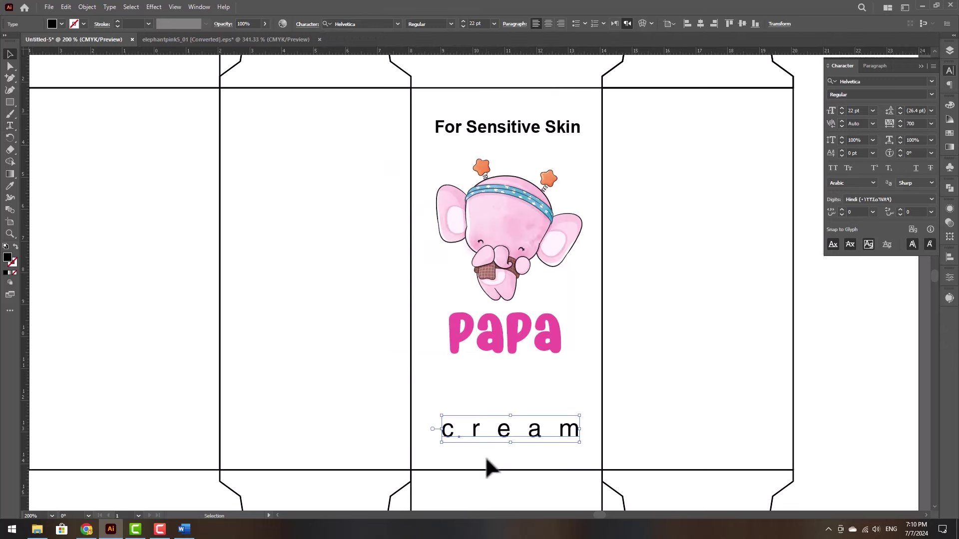
left_click_drag(542, 434, 561, 424)
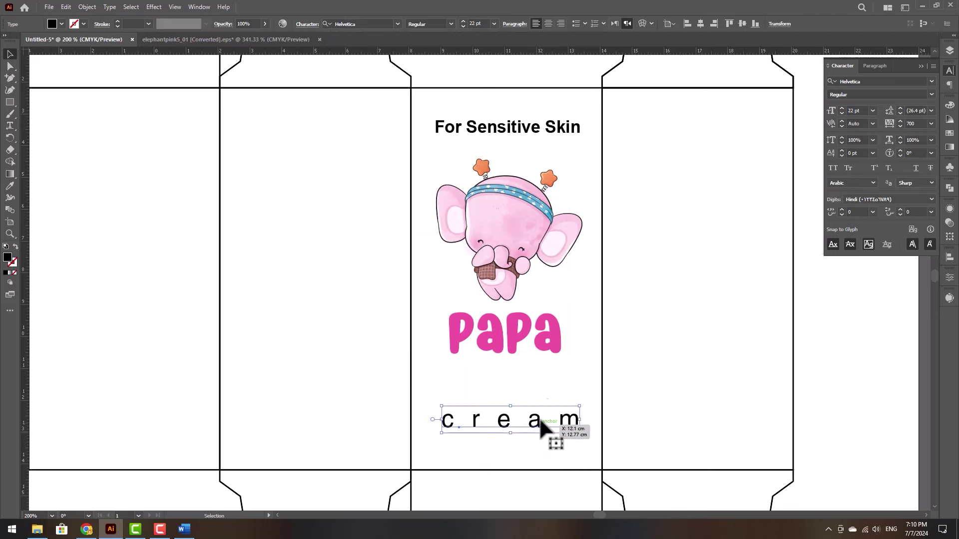
Move the "For Sensitive Skin" heading, the elephant, "PaPa" and "cream" together slightly down on the panel.
left_click(563, 130)
left_click(524, 280, "shift")
left_click(520, 418, "shift")
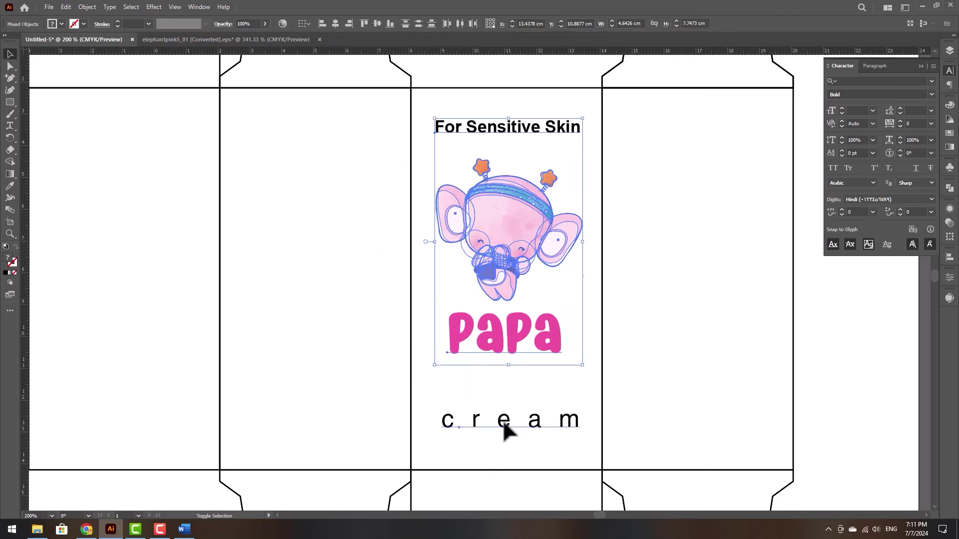
left_click(516, 349, "shift")
left_click_drag(516, 349, 517, 352)
left_click(665, 322)
Draw a rectangle of about 6 x 12 cm covering the decorated panel and place it behind the artwork and text in the layer order.
scroll(681, 349, "down", 4)
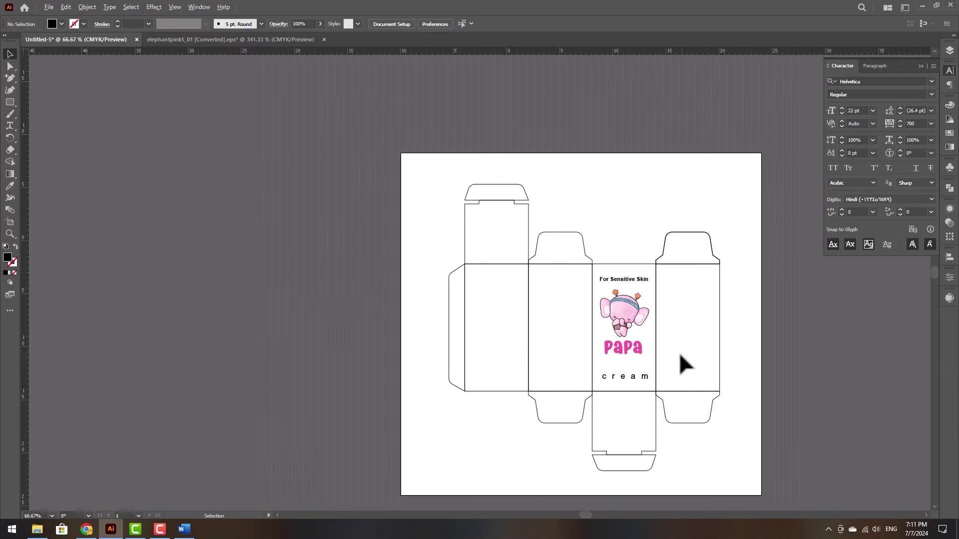
scroll(589, 338, "up", 3)
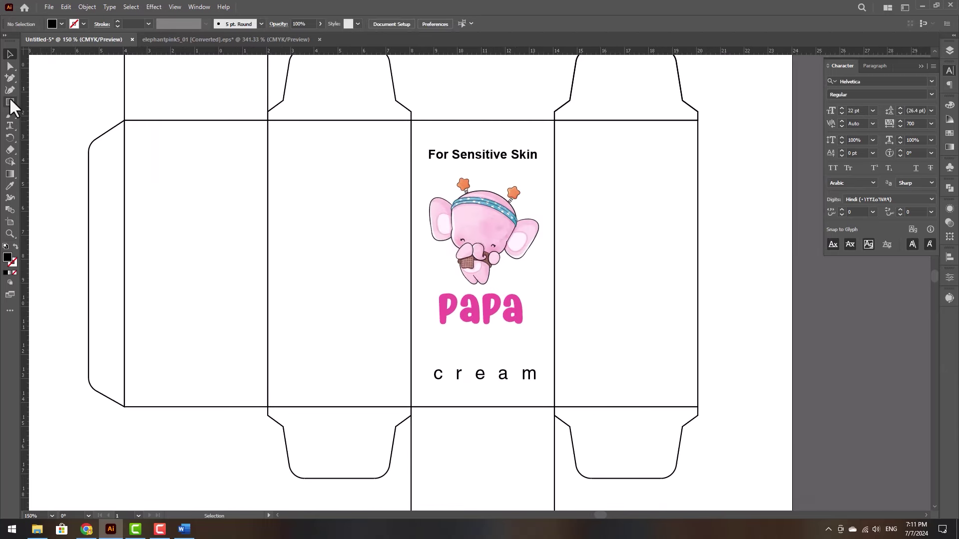
left_click(10, 103)
left_click_drag(410, 120, 554, 406)
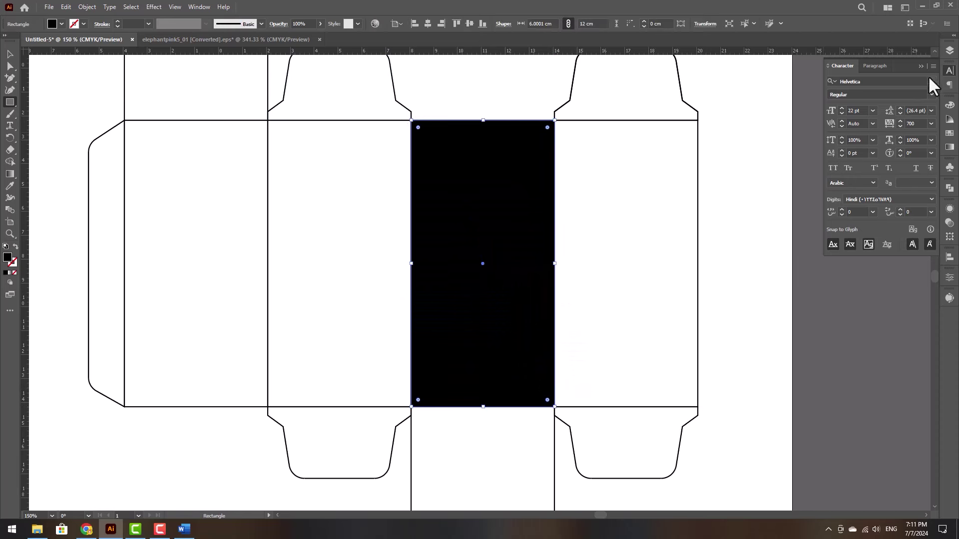
key("F7")
left_click(850, 79)
left_click_drag(883, 91, 901, 136)
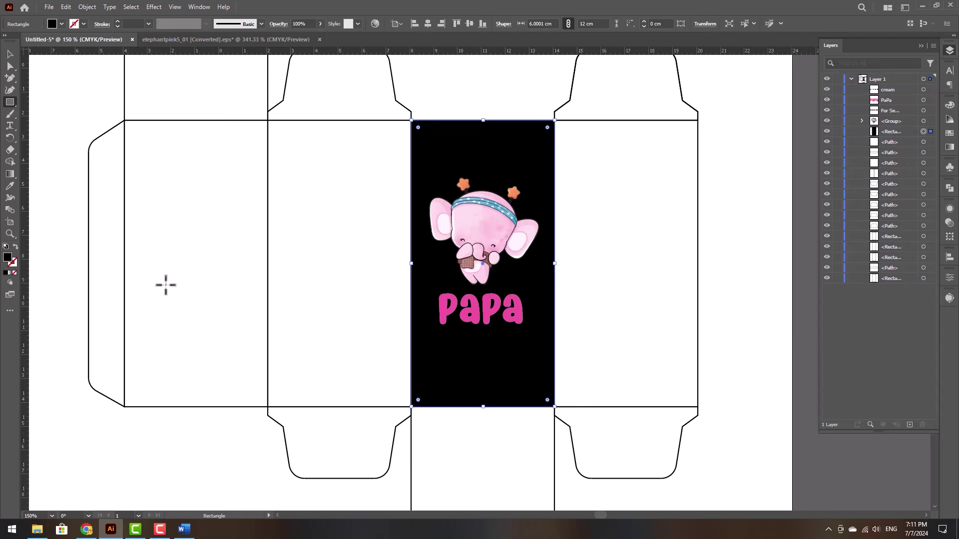
Fill the background rectangle with the light pink sampled from the elephant's head, then lighten it slightly.
key("i")
left_click(458, 217)
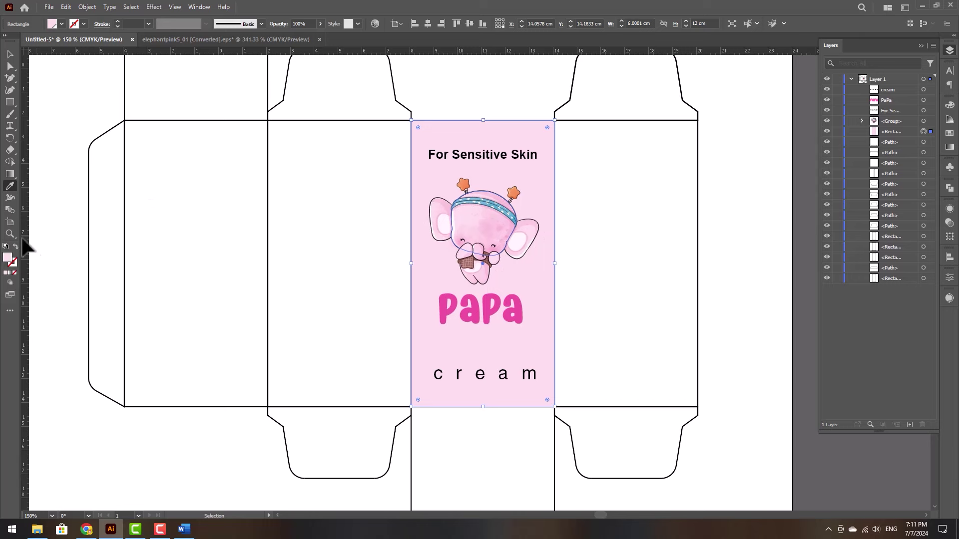
double_click(7, 258)
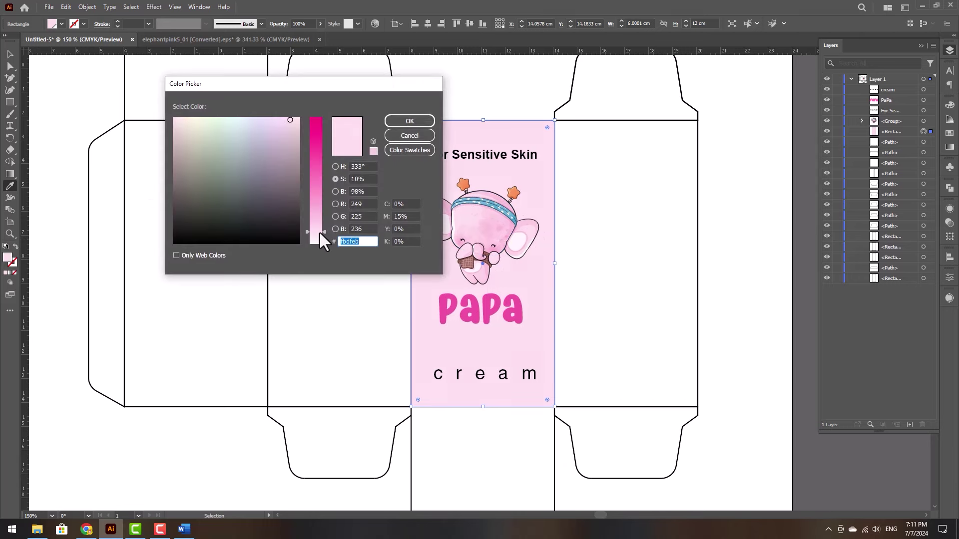
left_click_drag(319, 231, 319, 235)
left_click(409, 121)
key("v")
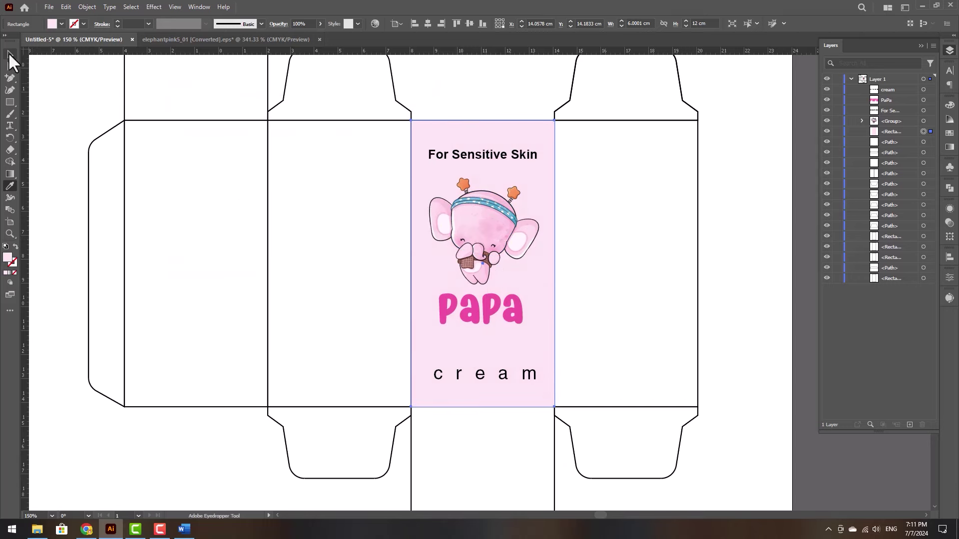
left_click(725, 232)
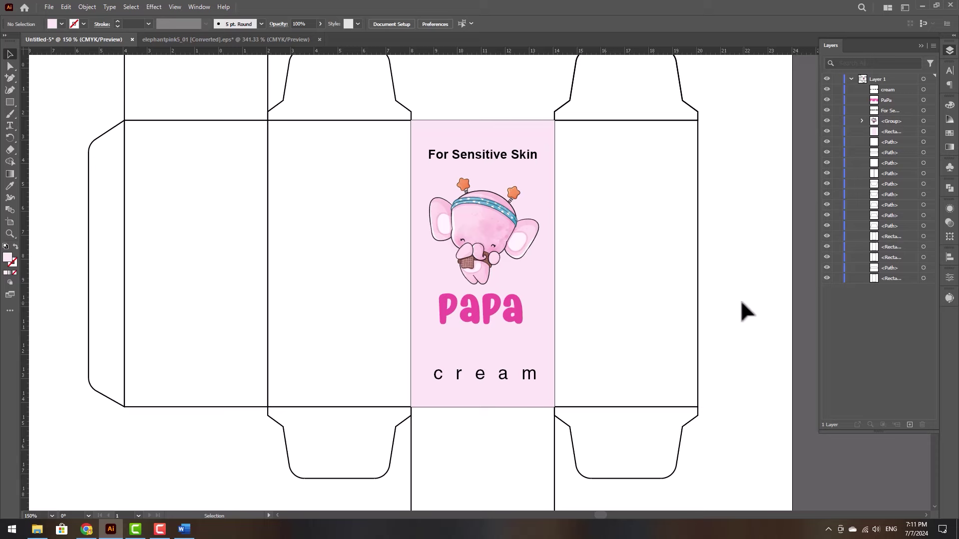
Copy the pink background rectangle onto the first wide panel beside the glue flap.
key("ctrl+minus")
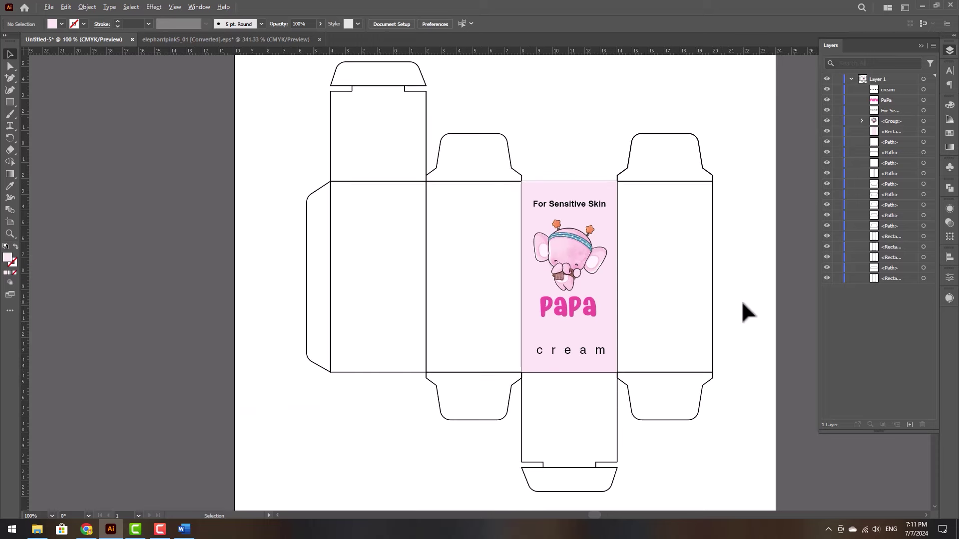
left_click_drag(428, 228, 411, 253)
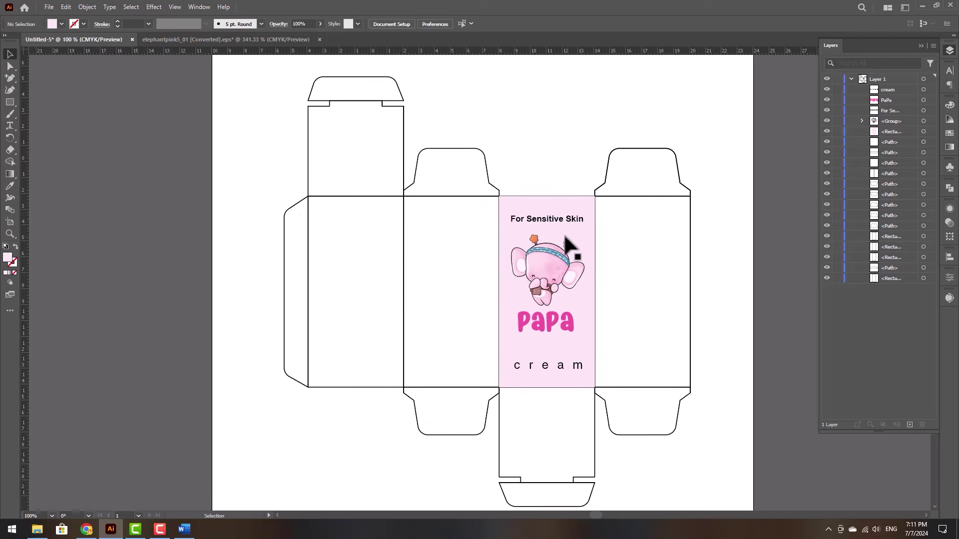
left_click_drag(585, 238, 396, 243)
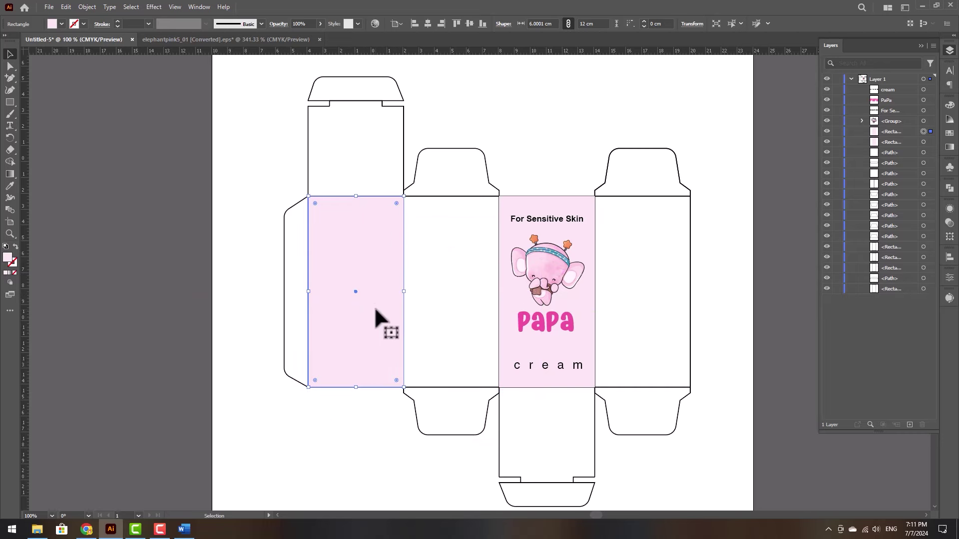
Copy the "PaPa Cream:" line and its five feature lines from the Word document into a text area on Illustrator's first pink panel.
left_click(185, 530)
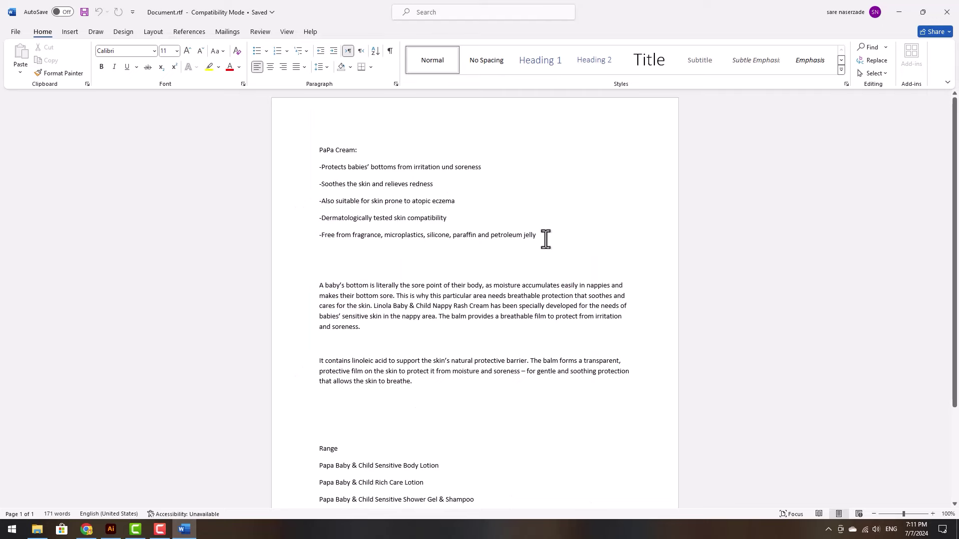
left_click_drag(546, 238, 306, 151)
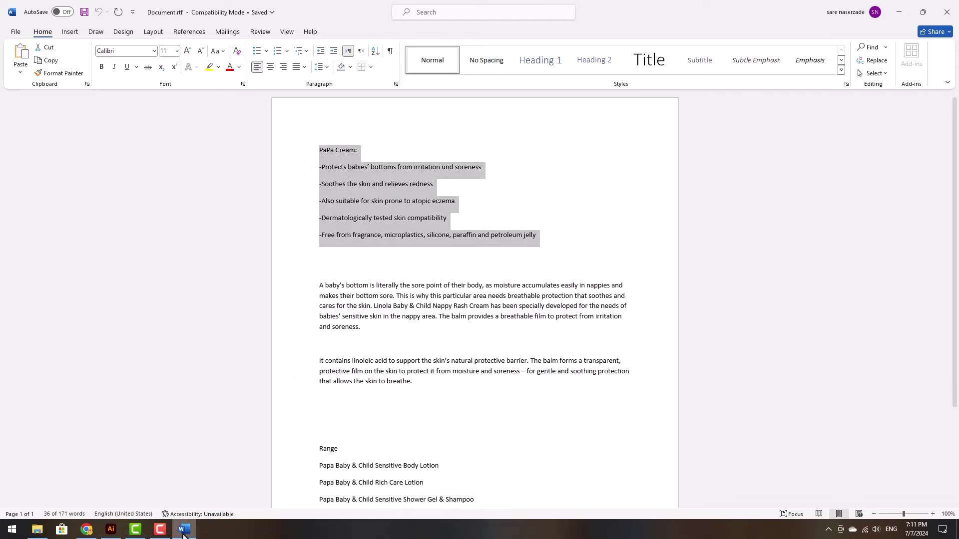
left_click(110, 529)
left_click_drag(300, 213, 378, 343)
type("PaPa Cream: Protects babies' bottoms from irritation und soreness Soothes the skin and relieves redness Also suitable for skin prone to atopic eczema Dermatologically tested skin compatibility Free from fragrance, microplastics, silicone, paraffin and petroleum jelly")
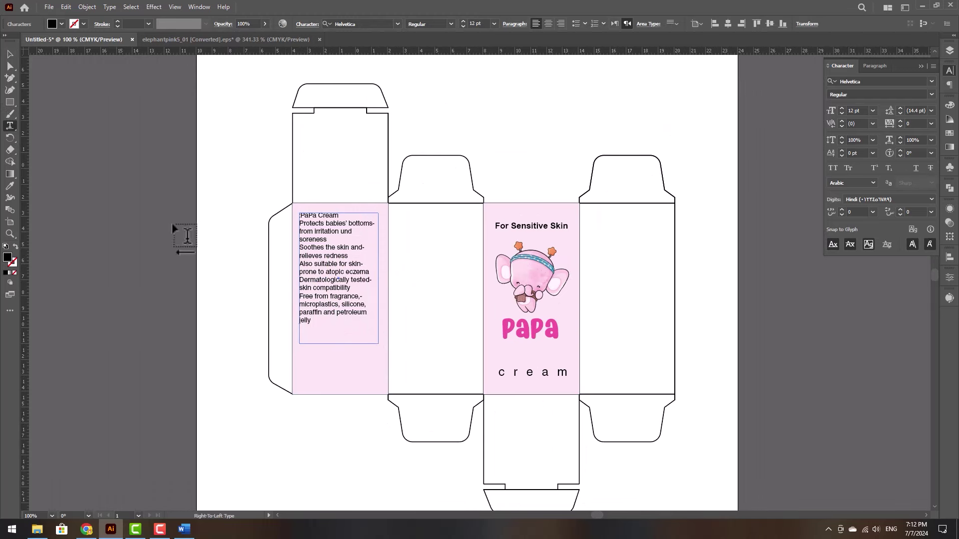
Format the first panel's product text left to right in Helvetica, with a larger pink "PaPa Cream:" heading and 11 pt feature lines.
left_click(10, 53)
left_click(520, 141)
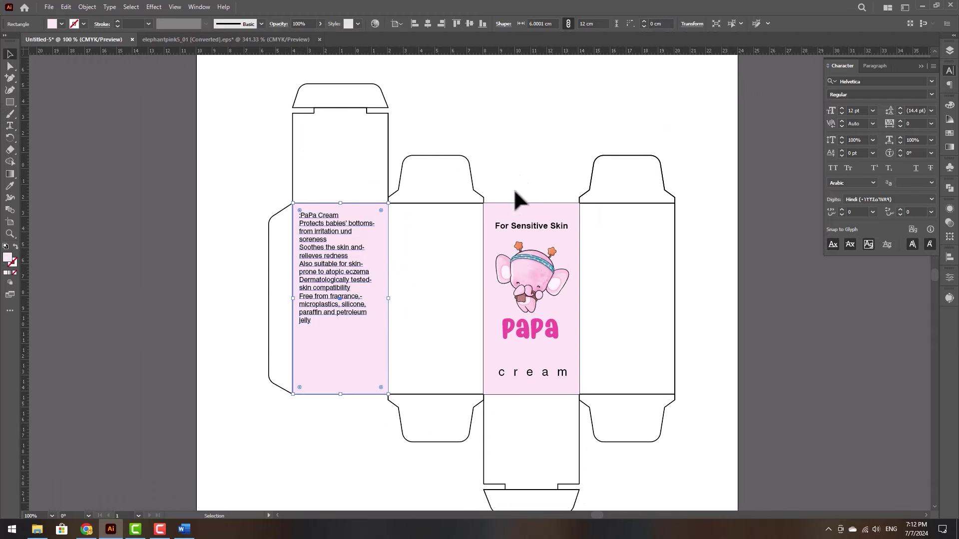
left_click(334, 322)
double_click(345, 304)
key("ctrl+a")
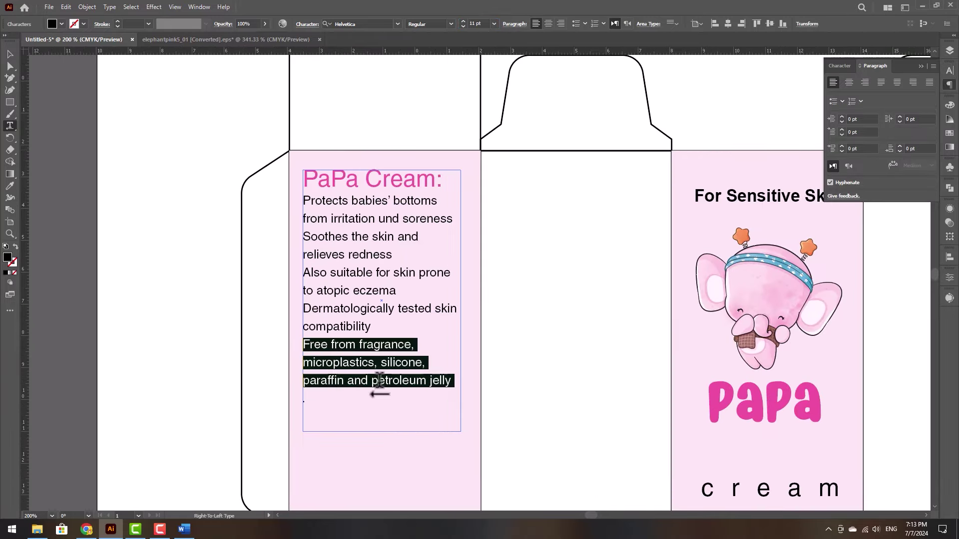
Attach the stray full stop to the end of the last feature line and slightly reduce the font size of the feature lines.
left_click(306, 400)
key("ctrl+minus")
key("ctrl+minus")
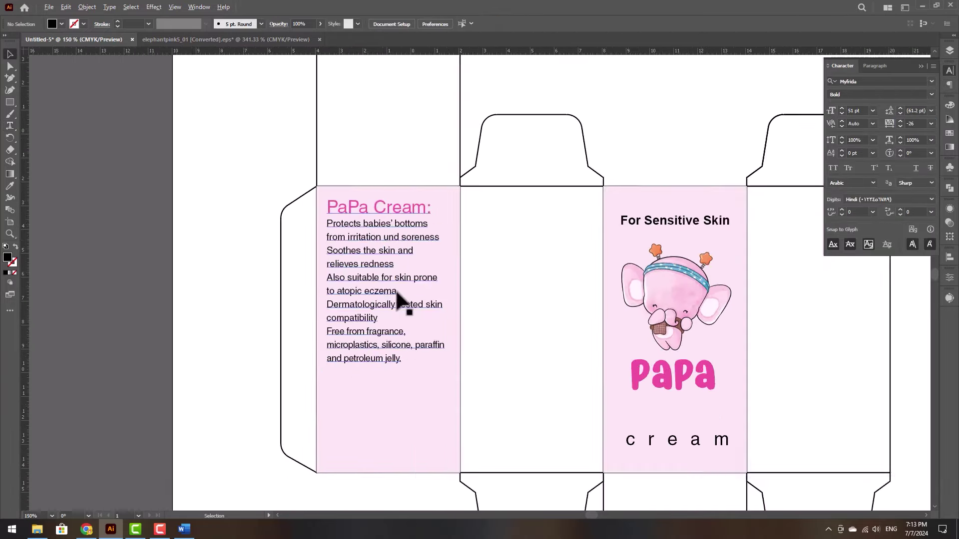
left_click_drag(400, 338, 350, 245)
left_click(487, 24)
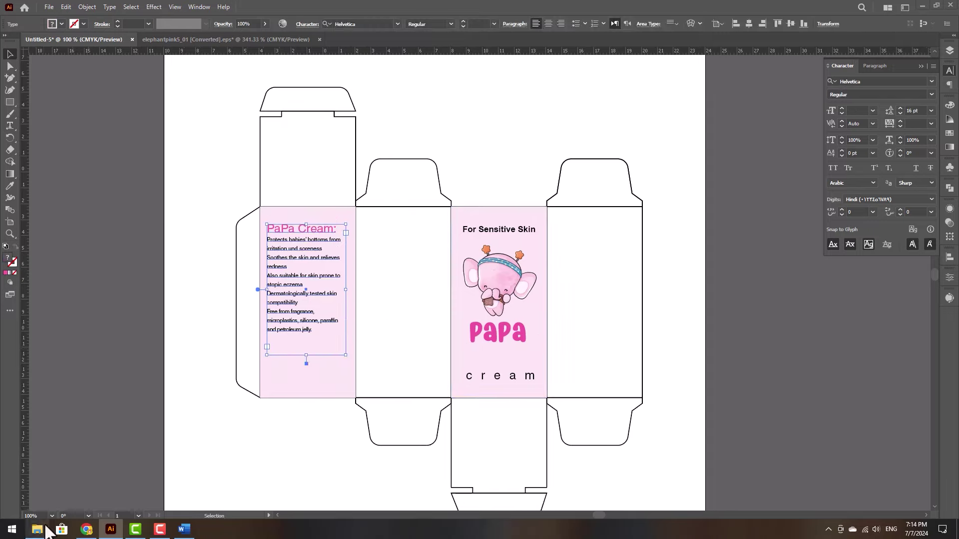
Open the barcode artwork file 44019 from the file folder in Illustrator.
left_click(46, 527)
double_click(129, 90)
double_click(121, 82)
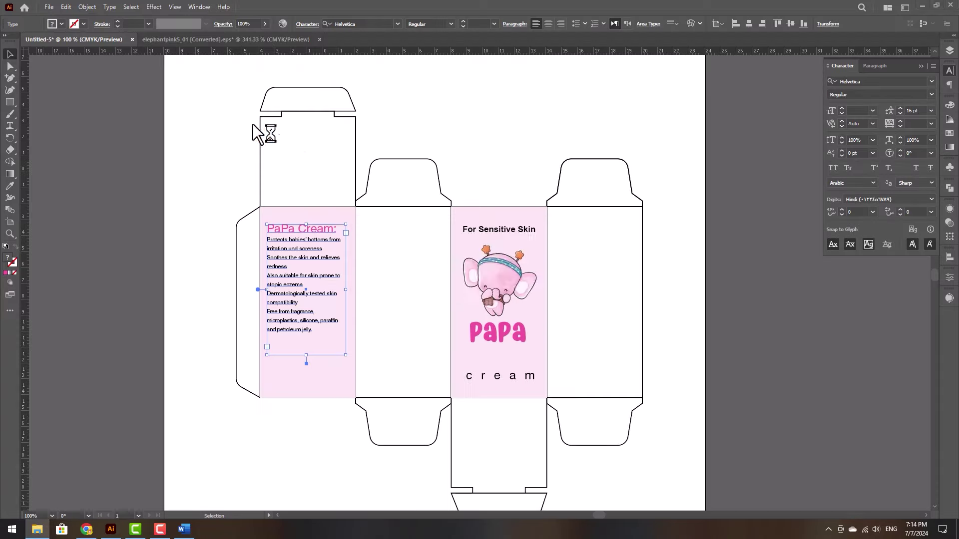
left_click(531, 281)
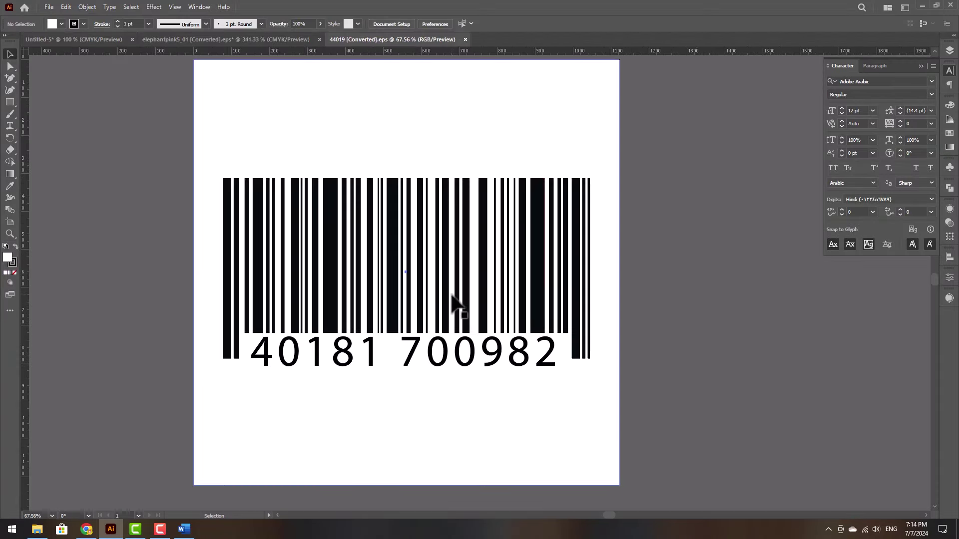
Copy the barcode into the box document, scale it to about 3.4 x 1.8 cm and place it below the first panel's text.
left_click(450, 317)
left_click_drag(449, 316, 362, 399)
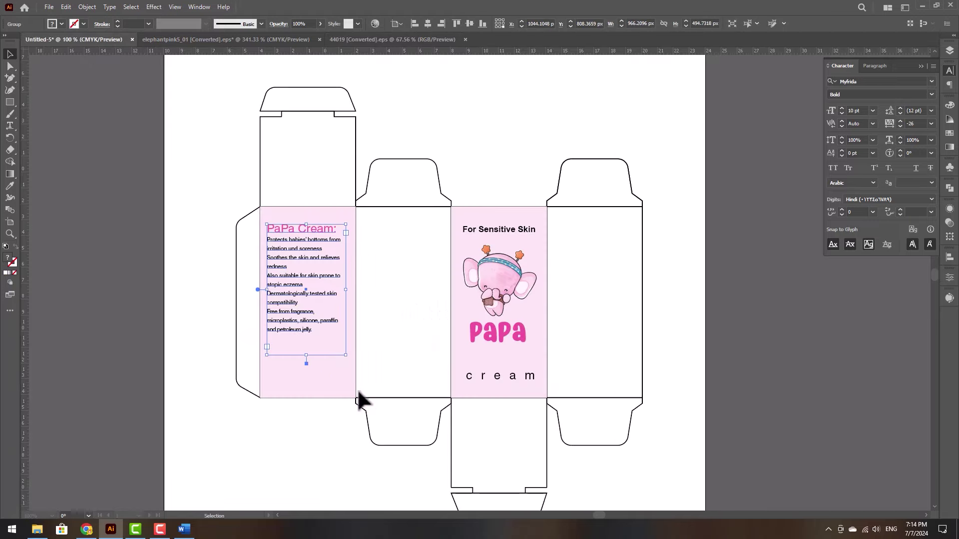
left_click_drag(530, 453, 392, 327)
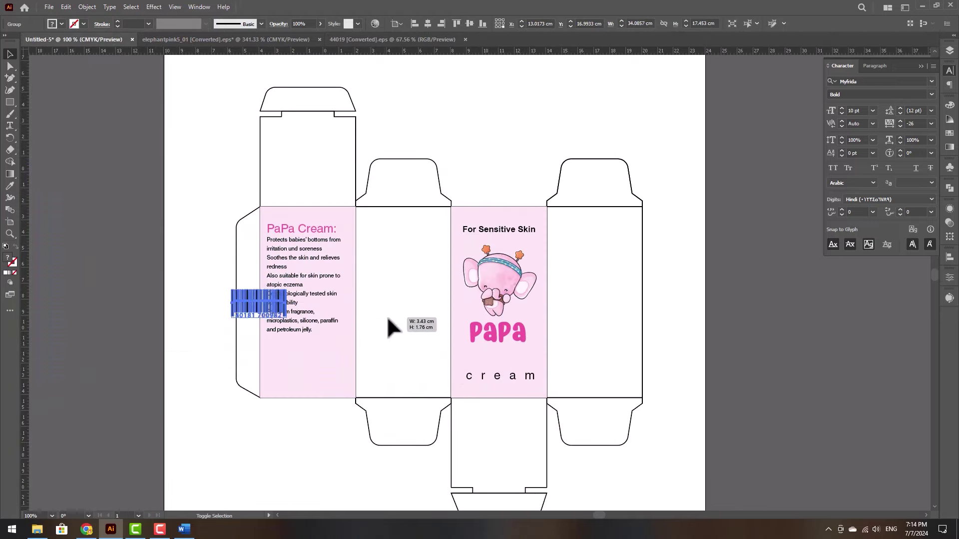
left_click_drag(279, 314, 320, 373)
left_click(317, 443)
Draw a magenta rectangle of about 6 x 12 cm over the second panel and copy it onto the fourth panel.
left_click(686, 350)
left_click_drag(560, 353, 526, 340)
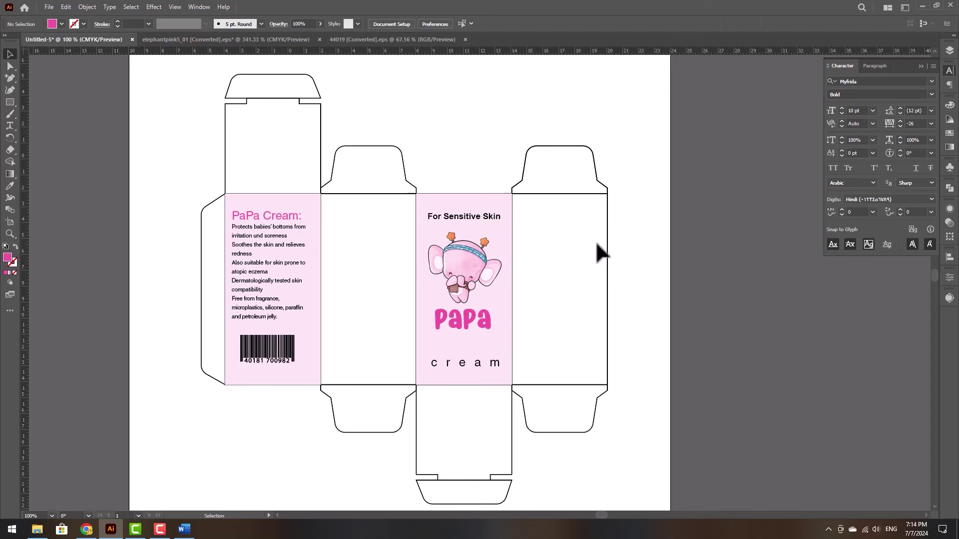
left_click(10, 102)
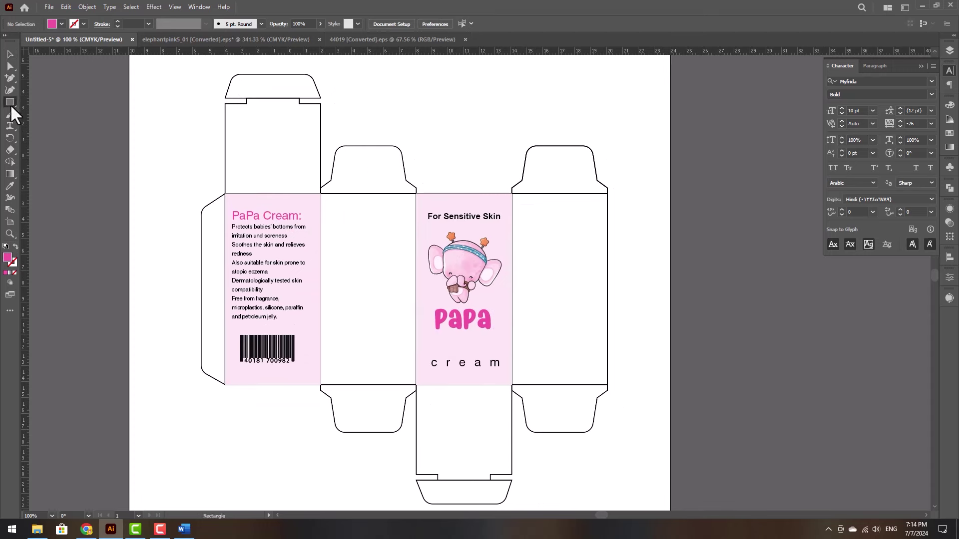
left_click_drag(320, 193, 416, 385)
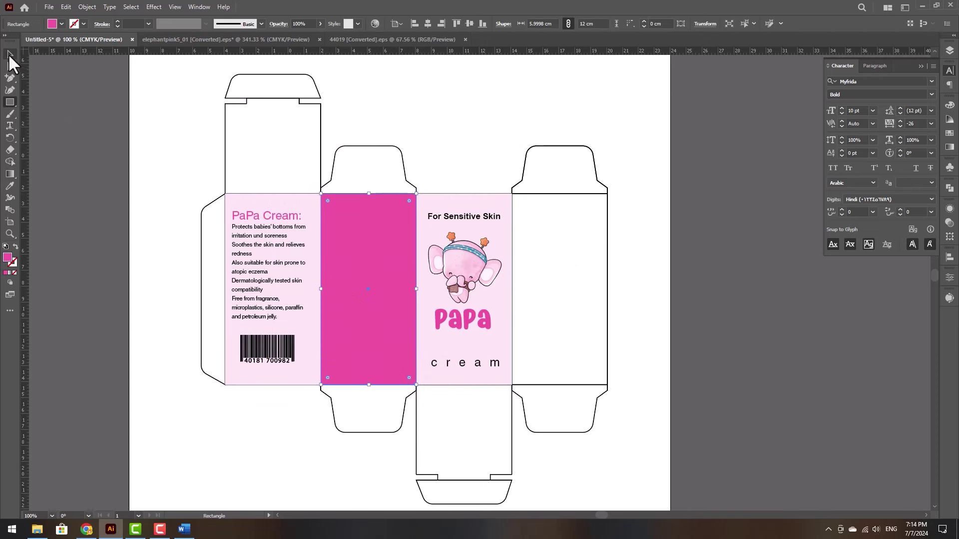
left_click(9, 54)
left_click_drag(368, 342, 569, 339)
Fill the fourth panel's rectangle with a colour sampled from the elephant artwork, then saturate and darken it to brown 8e431a.
key("i")
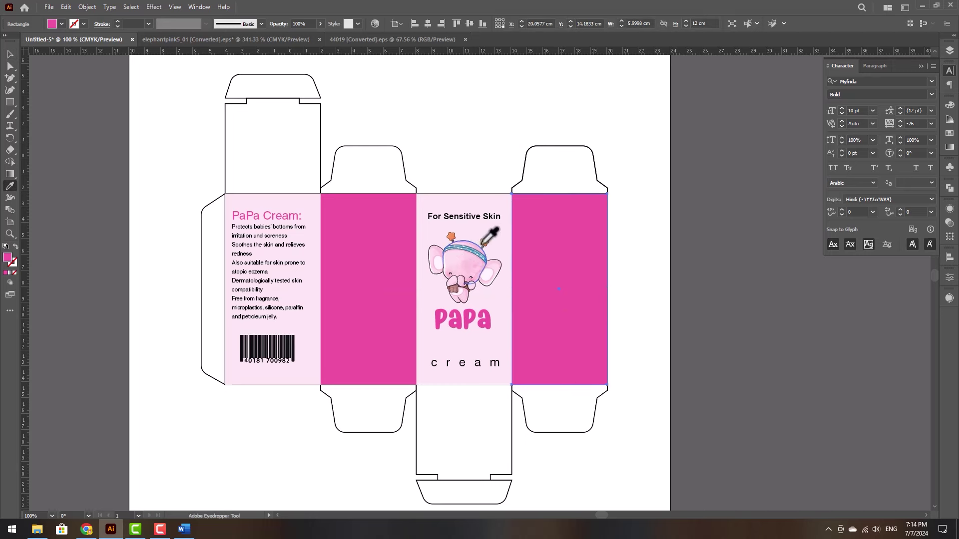
left_click(466, 234)
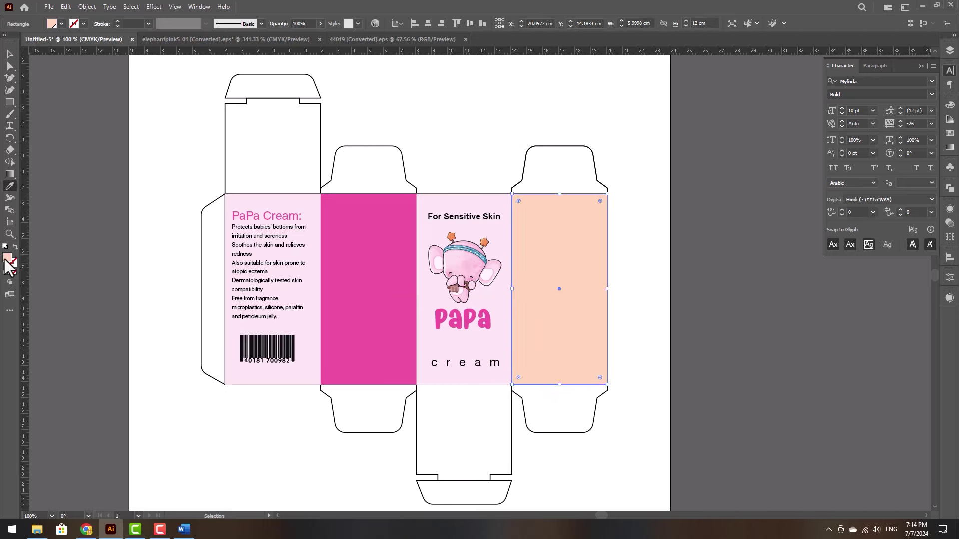
double_click(8, 257)
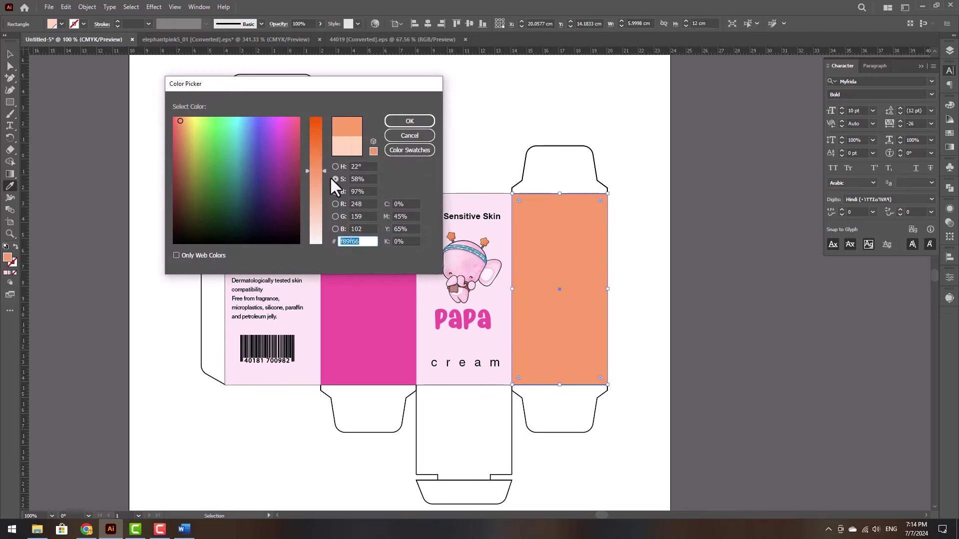
left_click(314, 142)
left_click(335, 191)
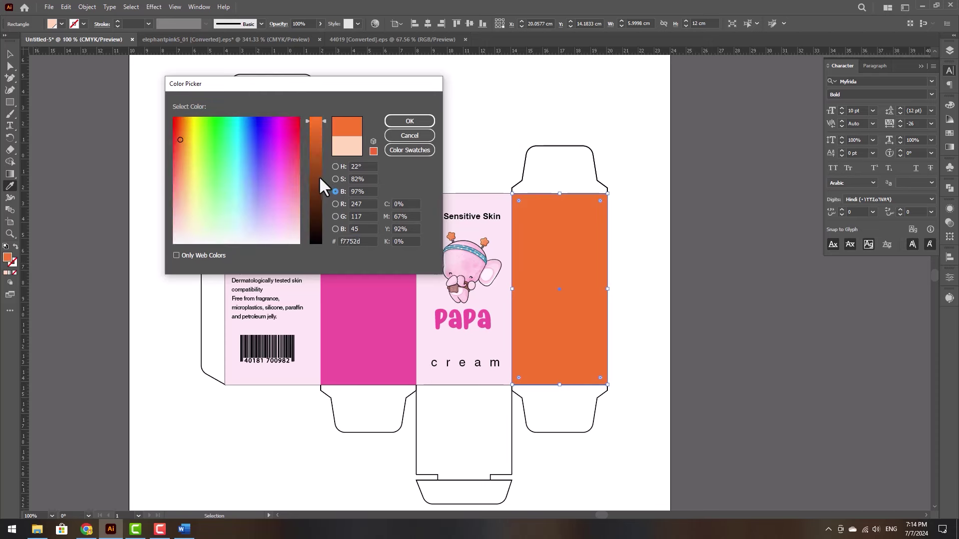
mouse_move(318, 176)
left_mouse_down()
mouse_move(319, 190)
mouse_move(316, 170)
left_mouse_up()
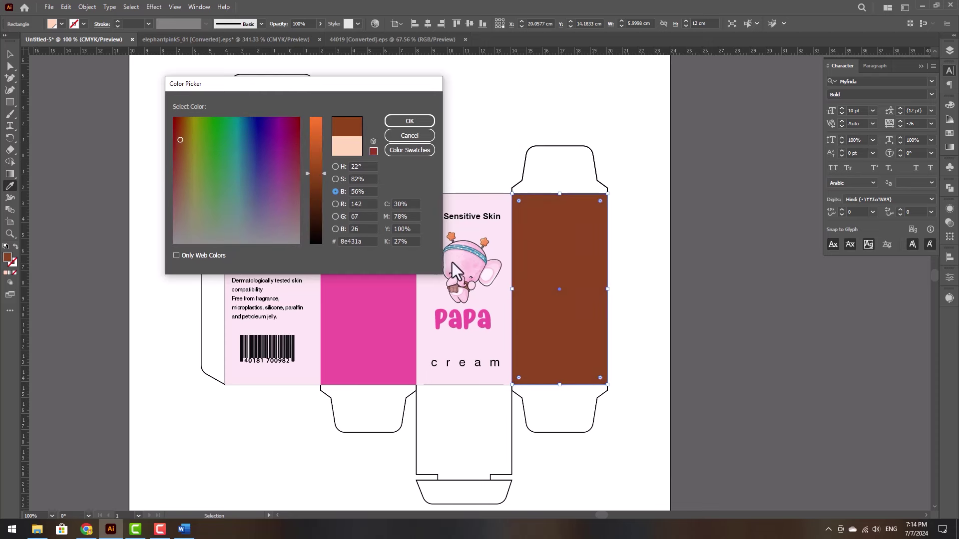
left_click(410, 123)
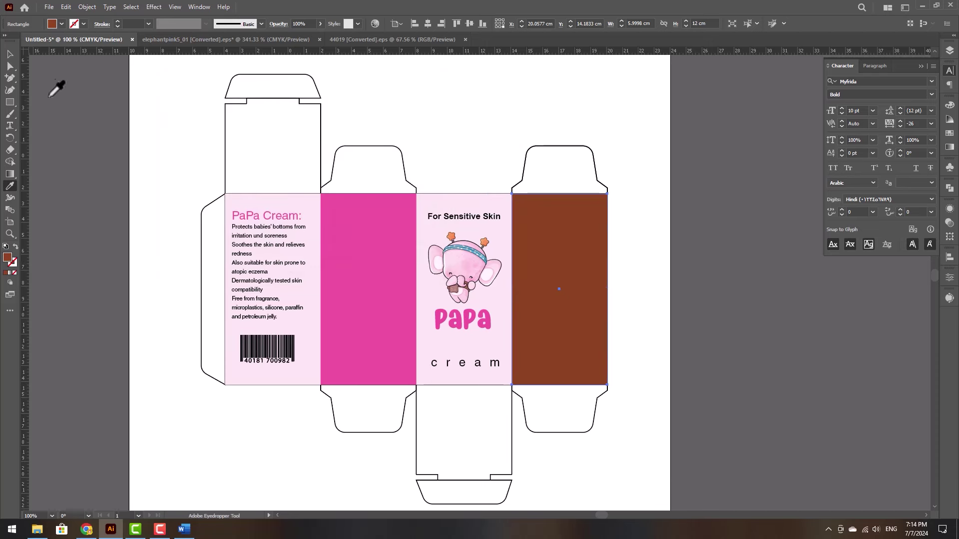
Brighten the fourth panel's brown fill to burnt orange c95d27.
left_click(10, 53)
left_click(449, 122)
left_click(548, 250)
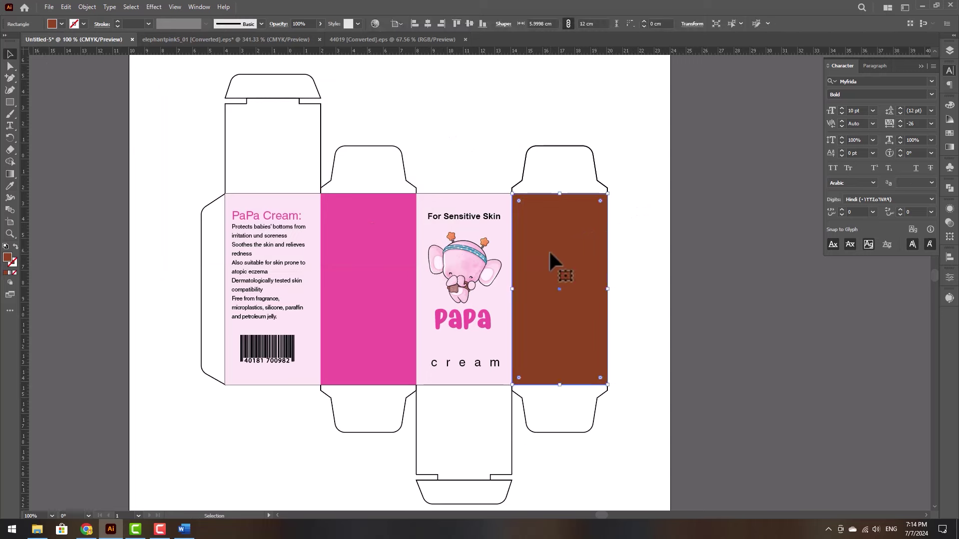
double_click(9, 258)
left_click_drag(316, 163, 314, 146)
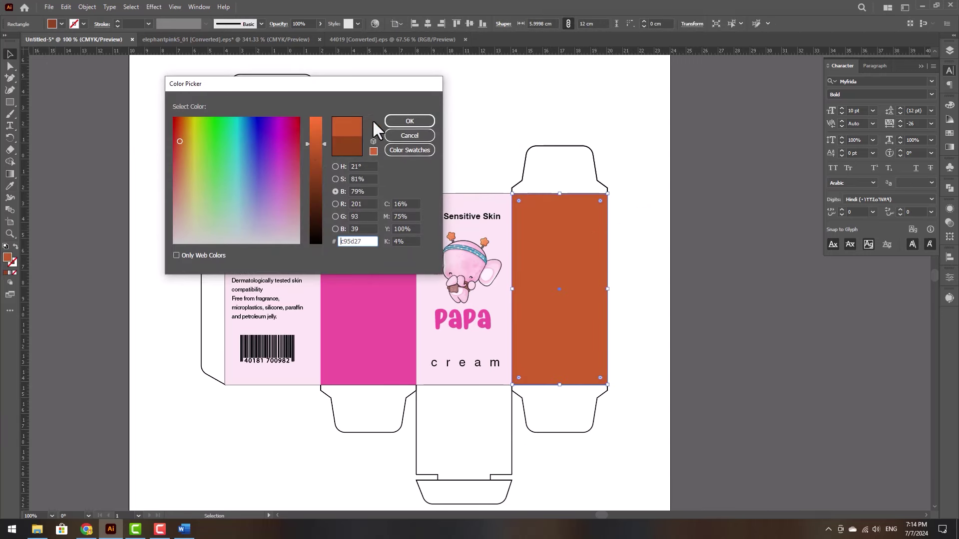
key("Return")
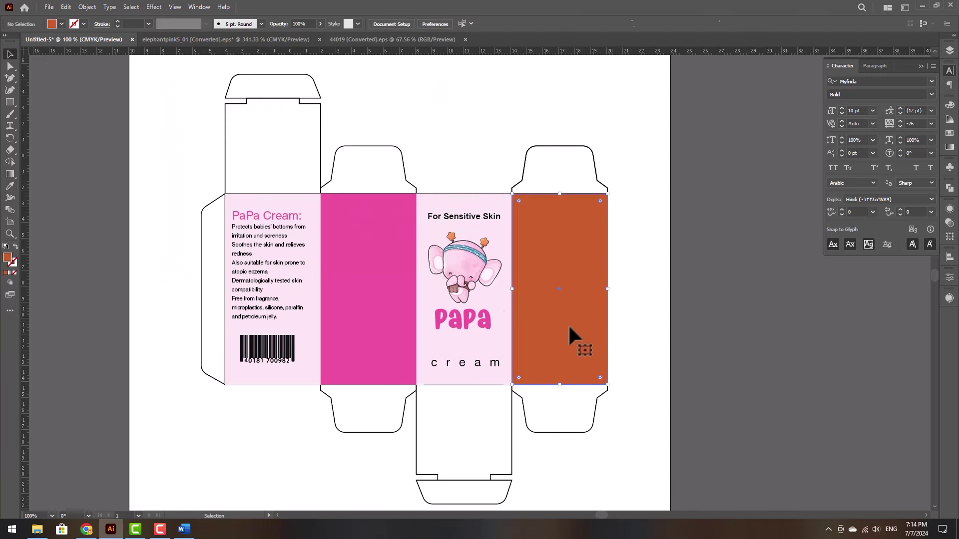
Set the fourth panel's fill to orange with CMYK values C 0, M 60, Y 100 and K 0.
double_click(7, 257)
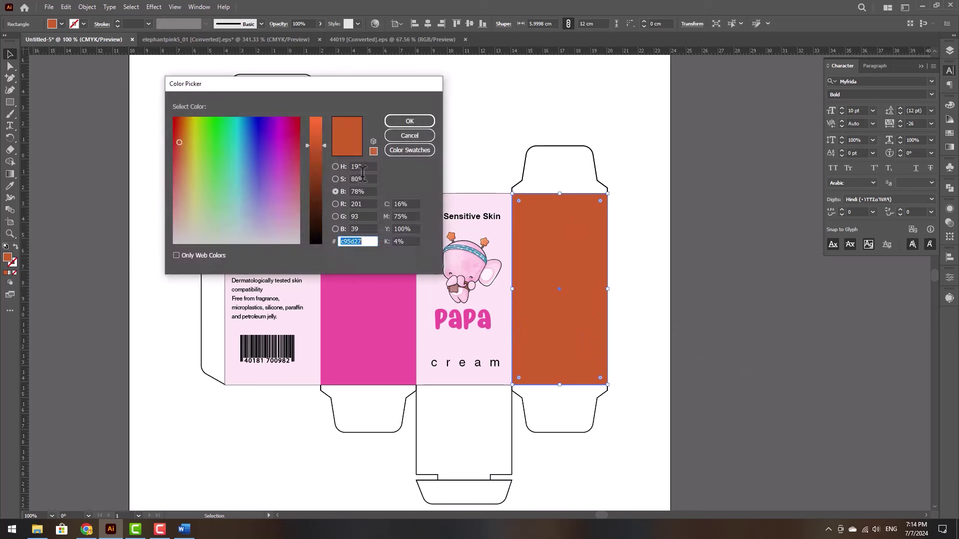
left_click(335, 178)
mouse_move(291, 138)
left_mouse_down()
mouse_move(185, 146)
mouse_move(180, 170)
left_mouse_up()
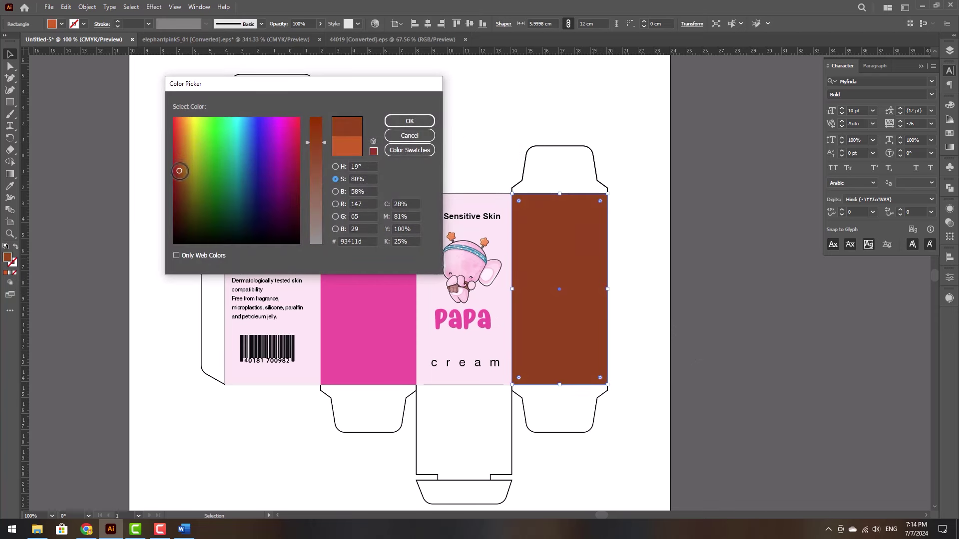
type("0")
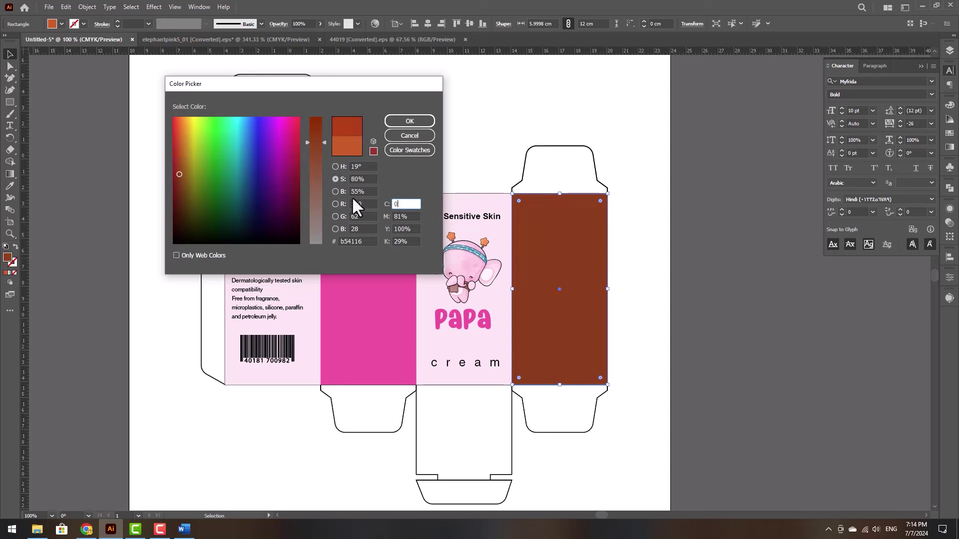
key("Tab")
type("30")
key("Tab")
type("100")
key("Tab")
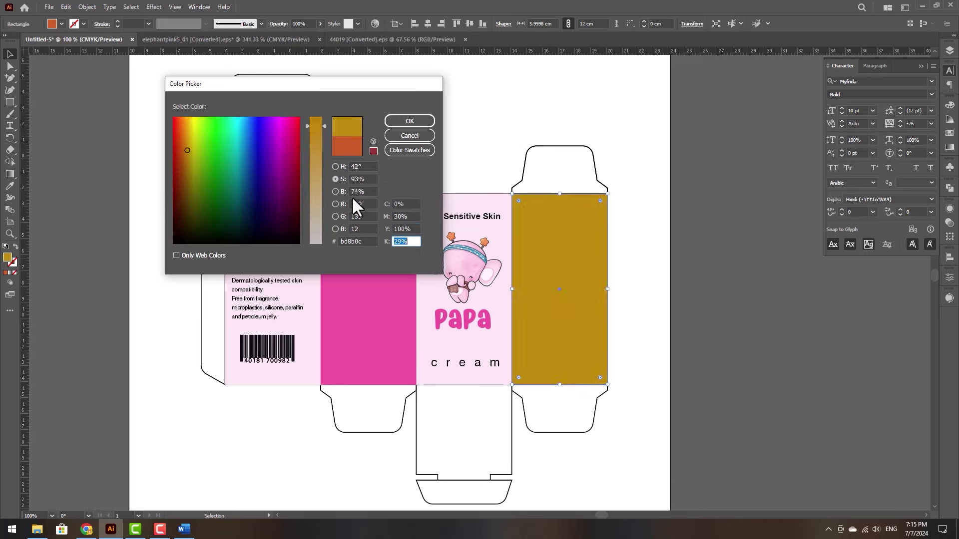
type("0")
key("shift+Tab")
key("shift+Tab")
type("60")
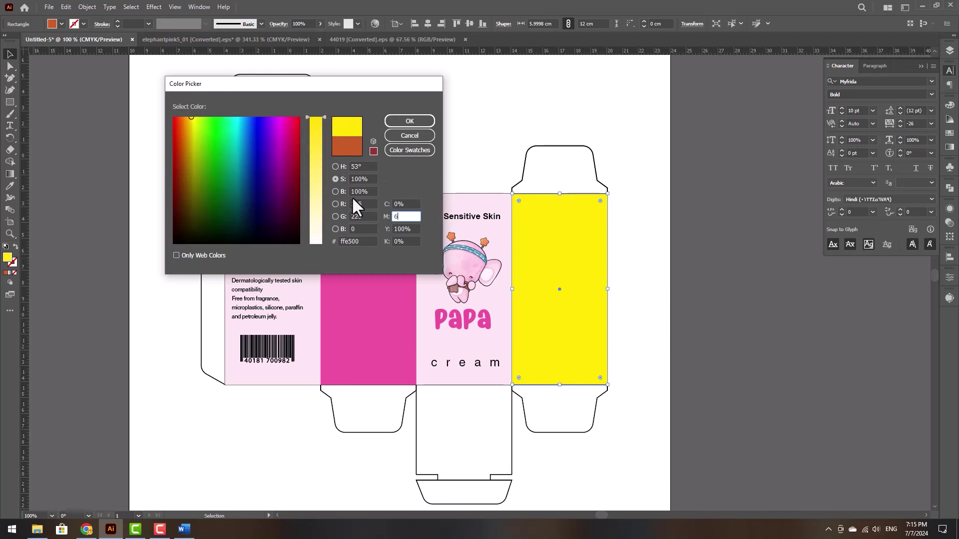
key("Return")
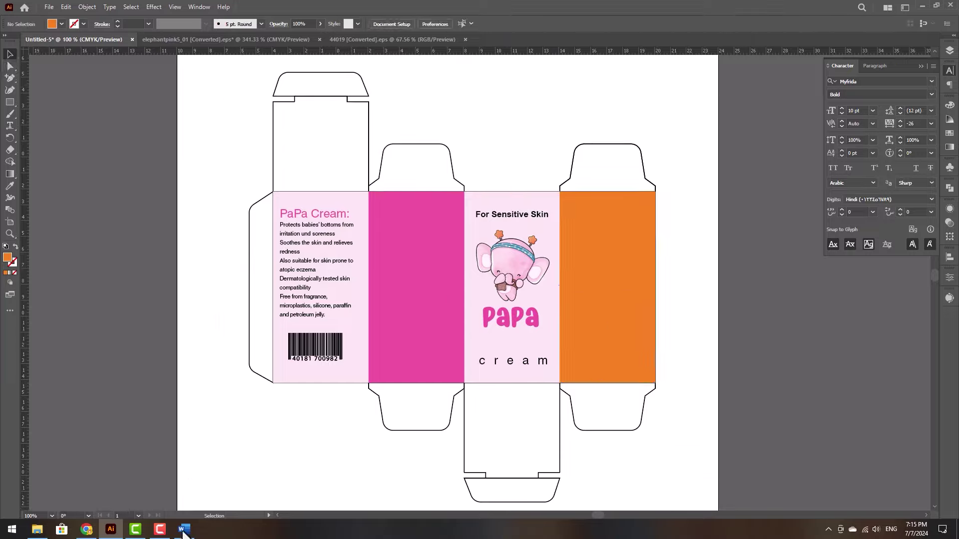
Add the "A baby's bottom is literally the sore point" text to the magenta panel in Arial Bold and the white "Range" list low on the orange panel.
type("A baby's bottom is literally the sore point of their body, as moisture accumulates easily in nappies and makes their bottom sore. This is why this particular area needs breathable protection that soothes and cares for the skin. Linola Baby & Child Happy Rash Cream has been specially developed for the needs of babies' sensitive skin in")
key("ctrl+a")
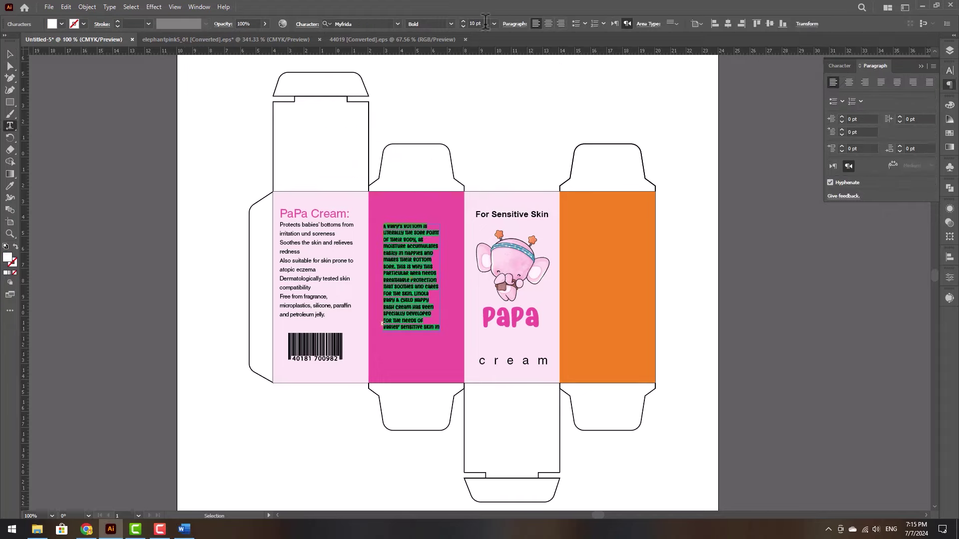
left_click(397, 24)
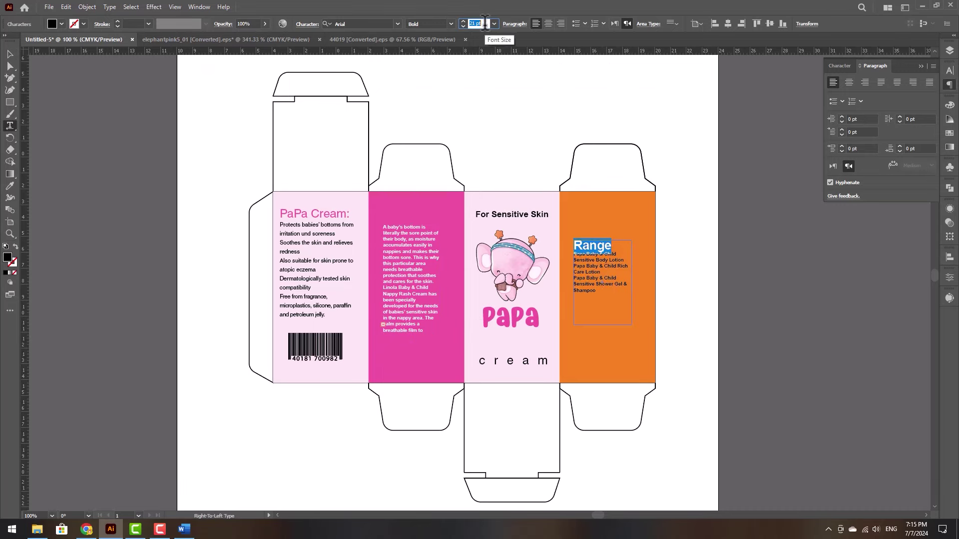
left_click(599, 299)
left_click_drag(599, 294, 595, 377)
Copy the elephant and PaPa lettering in front of the orange panel and shrink them to about 1.6 x 2.3 cm in its upper right corner.
left_click(522, 280)
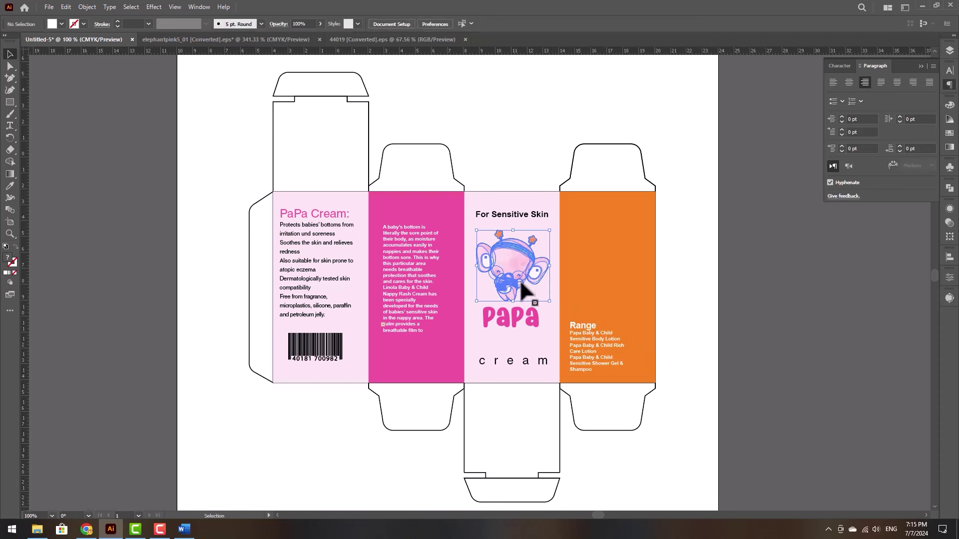
left_click(517, 317, "shift")
left_click_drag(518, 321, 638, 304)
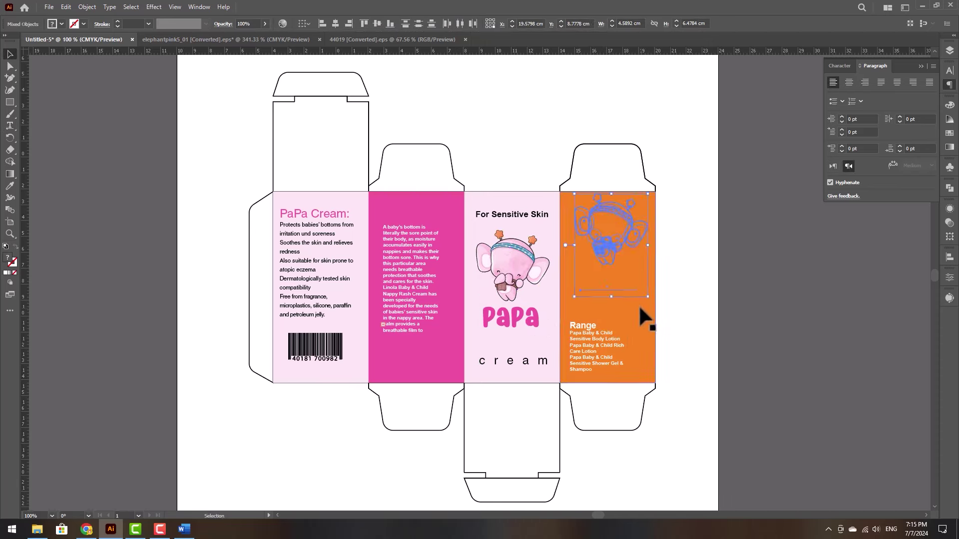
right_click(638, 304)
mouse_move(633, 433)
left_click(730, 430)
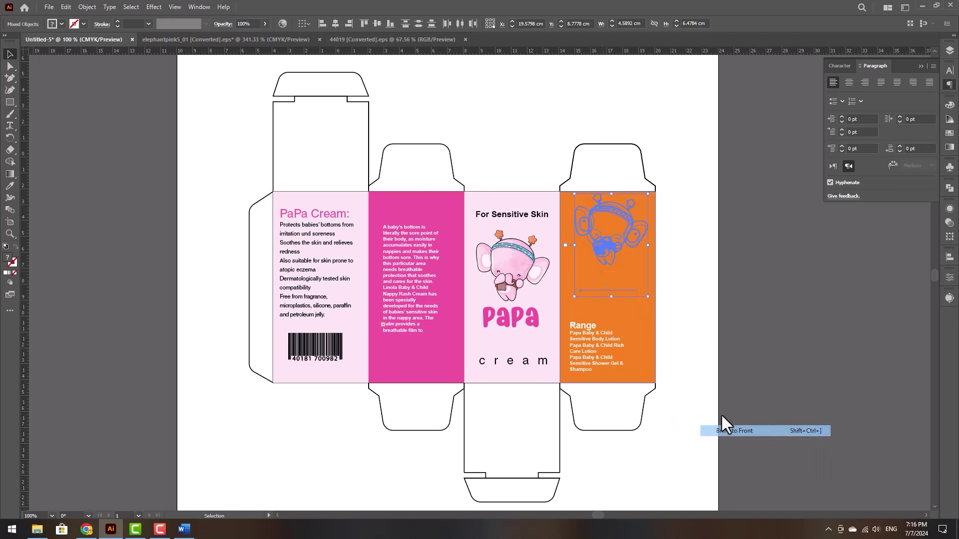
left_click_drag(651, 309, 658, 231)
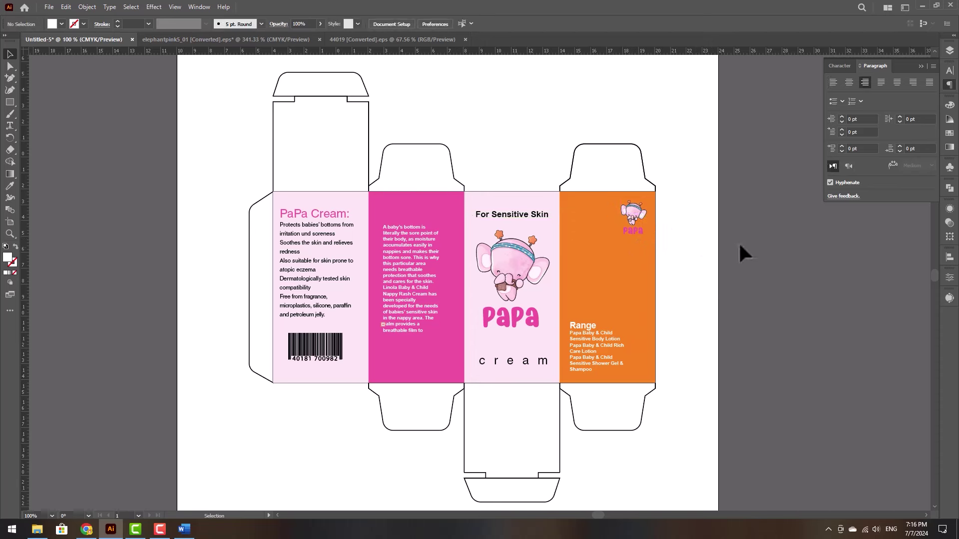
Recolour the small PaPa lettering on the orange panel white and select it together with its elephant.
double_click(633, 231)
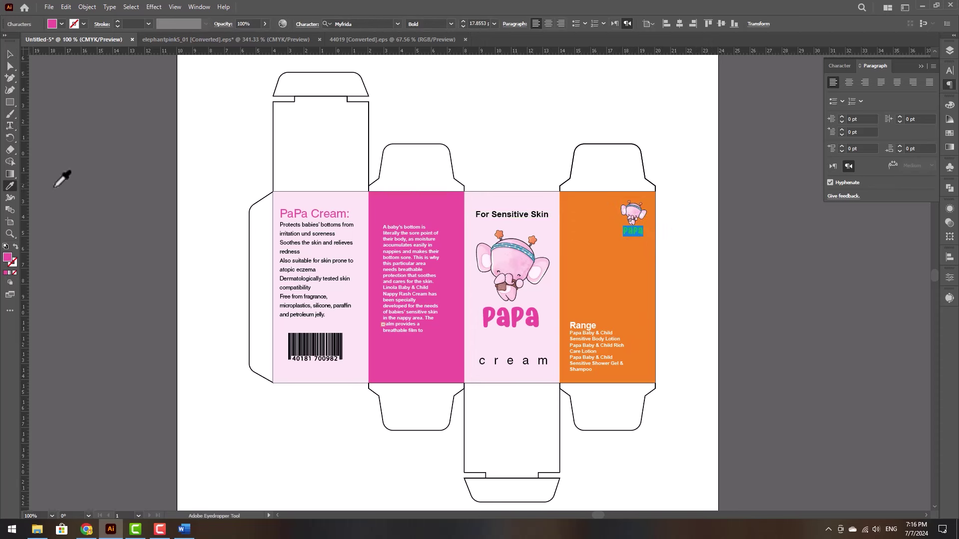
left_click(10, 53)
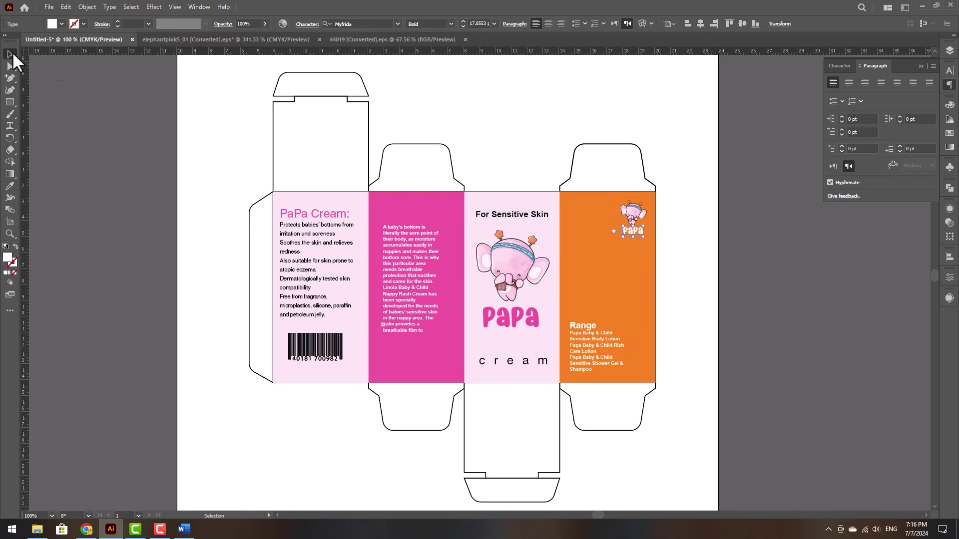
left_click(636, 223)
left_click(634, 231, "shift")
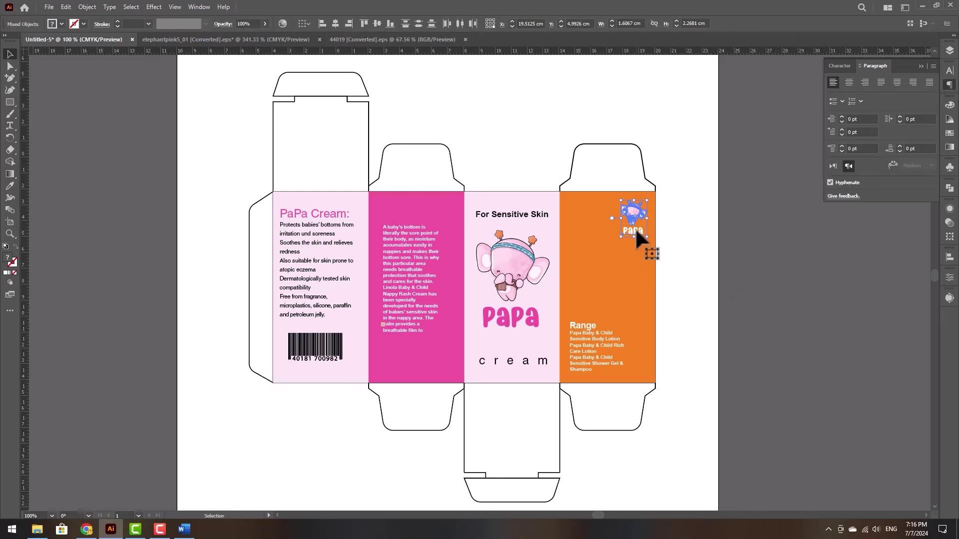
Fine-tune the position of the small elephant and white PaPa lettering in the orange panel's upper right corner and deselect them.
left_click_drag(636, 232, 641, 237)
key("ctrl+plus")
key("ctrl+plus")
key("ctrl+plus")
left_click_drag(622, 190, 619, 181)
key("ctrl+0")
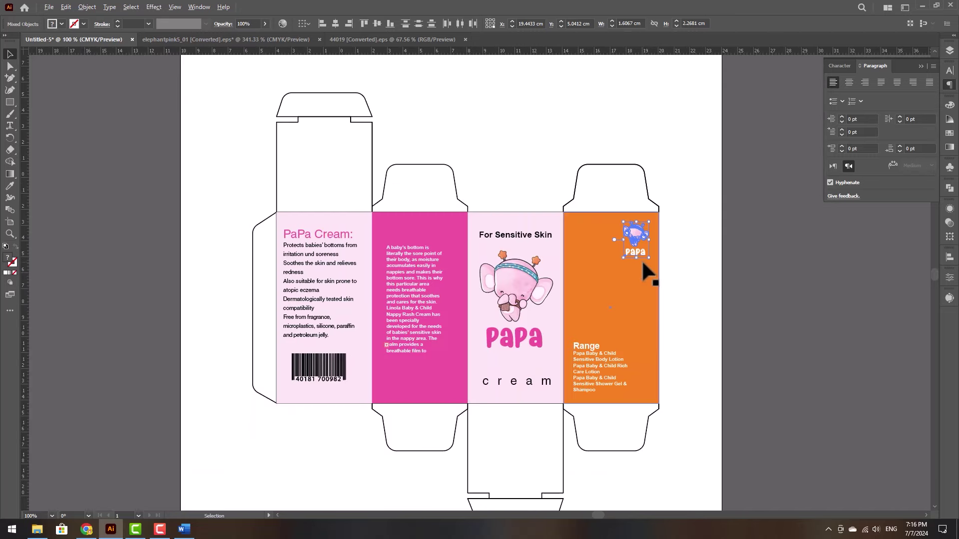
key("ctrl+shift+a")
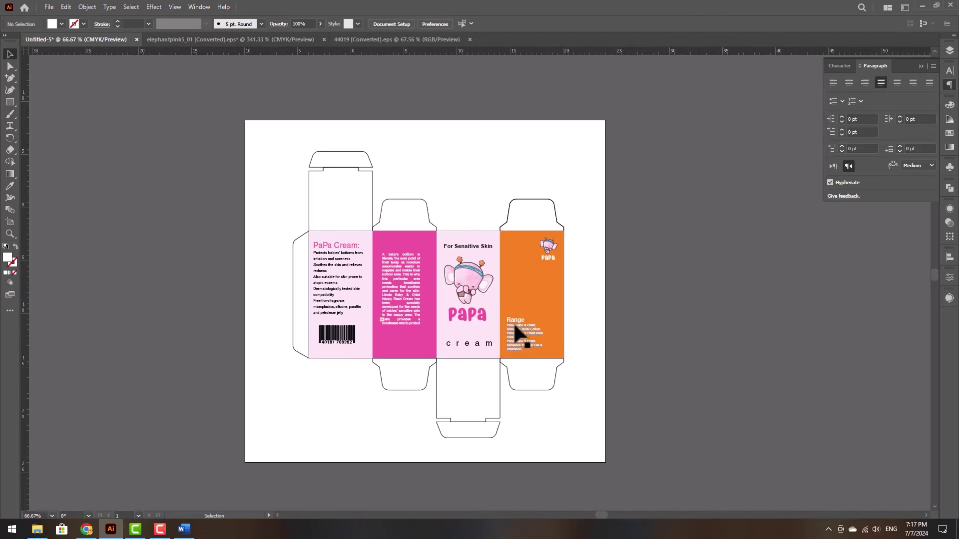
Recolour the orange fourth panel by sampling the magenta fill of the second panel with the Eyedropper.
left_click(533, 287)
key("i")
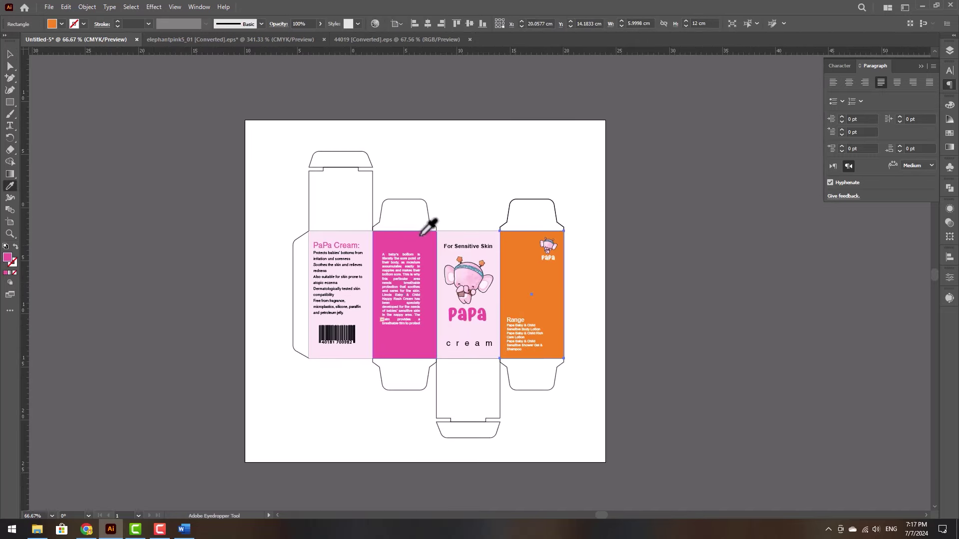
left_click(421, 234)
key("v")
key("ctrl+1")
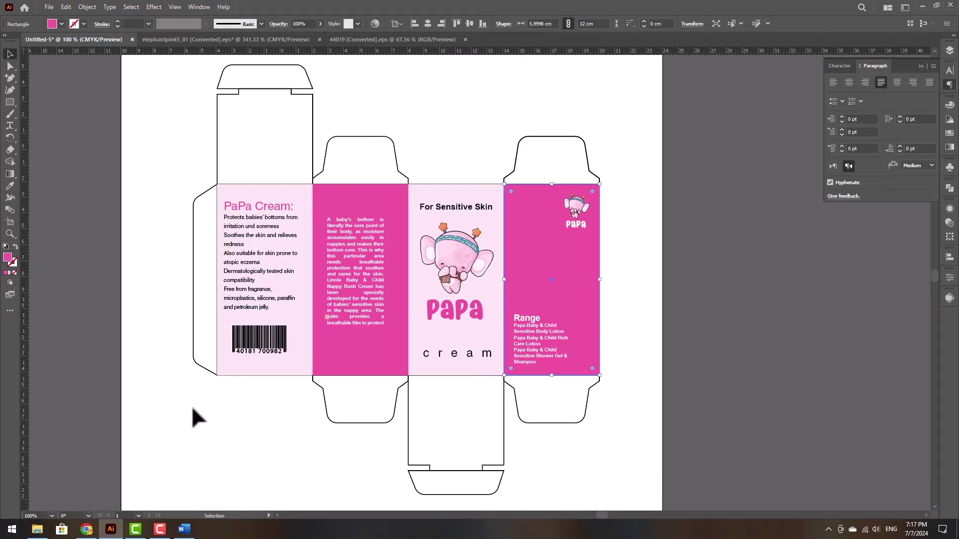
Open bunnyastro9_01.eps from the artwork folder, retaining the 9-slice scaling option for symbols.
left_click(42, 529)
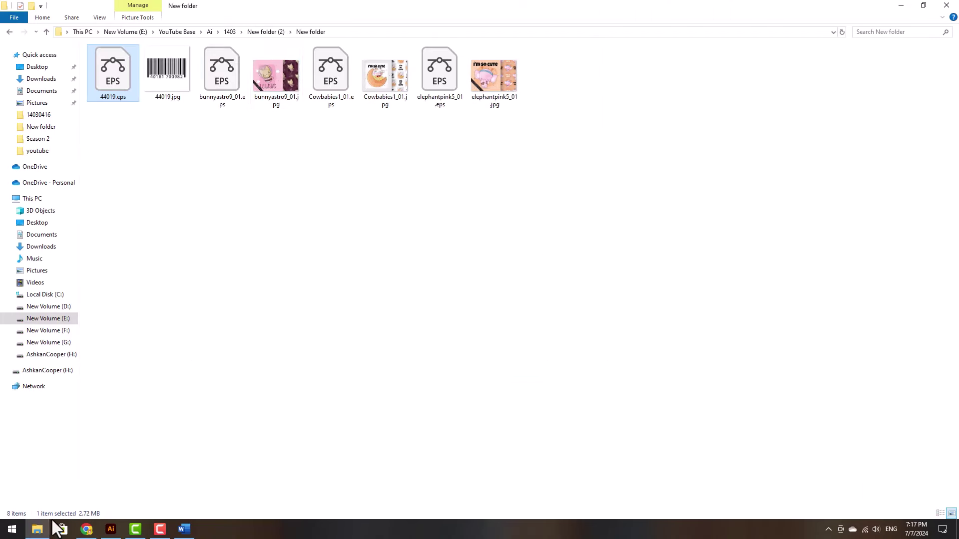
left_click(229, 75)
double_click(229, 74)
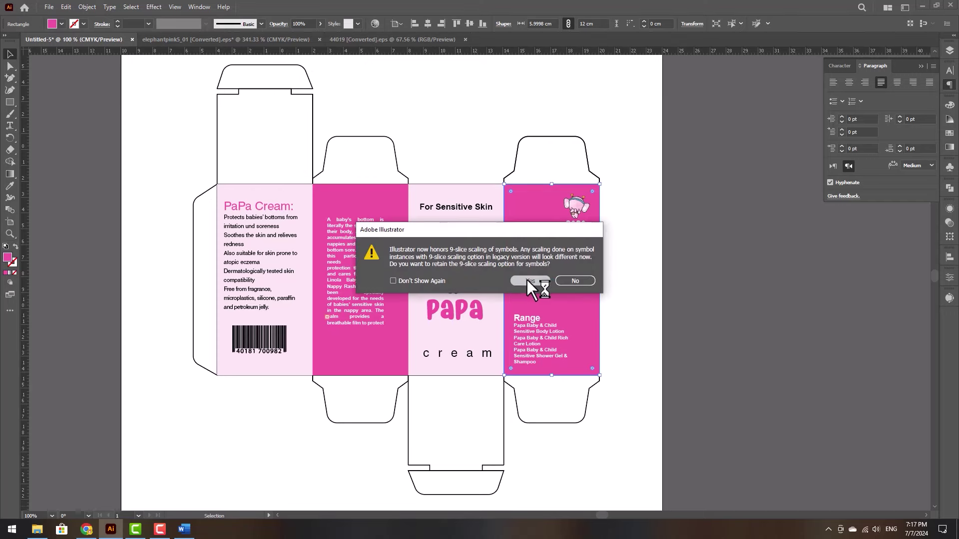
left_click(527, 280)
Copy the kitten-in-a-cup group into the box document and scale it to about 4.3 x 4.9 cm above the front panel.
left_click(949, 52)
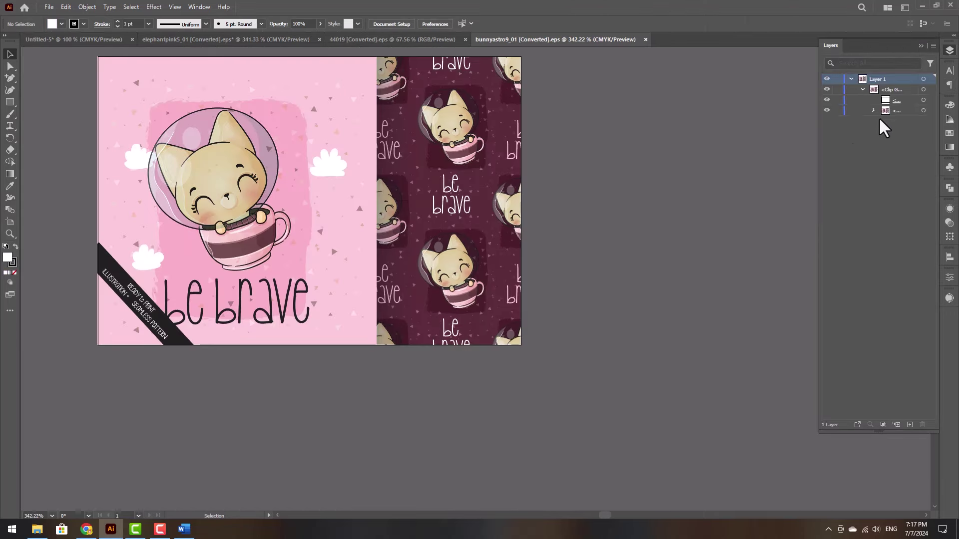
left_click(924, 153)
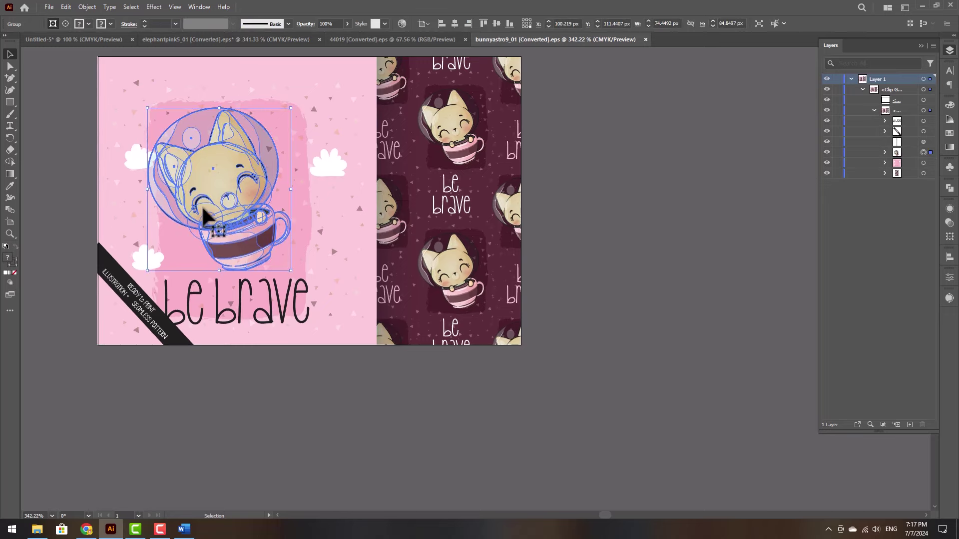
left_click_drag(203, 208, 479, 145)
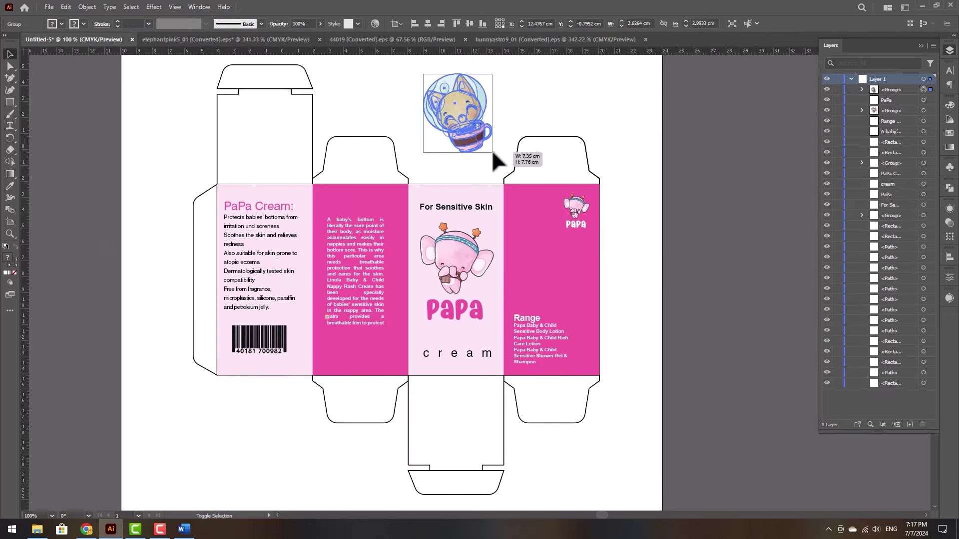
Move the large elephant off the artboard and fit the kitten at about 3.7 x 4.2 cm above the front PaPa lettering.
left_click_drag(459, 254, 685, 181)
left_click_drag(464, 109, 466, 180)
left_click_drag(469, 243, 459, 264)
Try the light blue of the kitten's helmet and the pink of its cup as the fourth panel's fill.
left_click(548, 264)
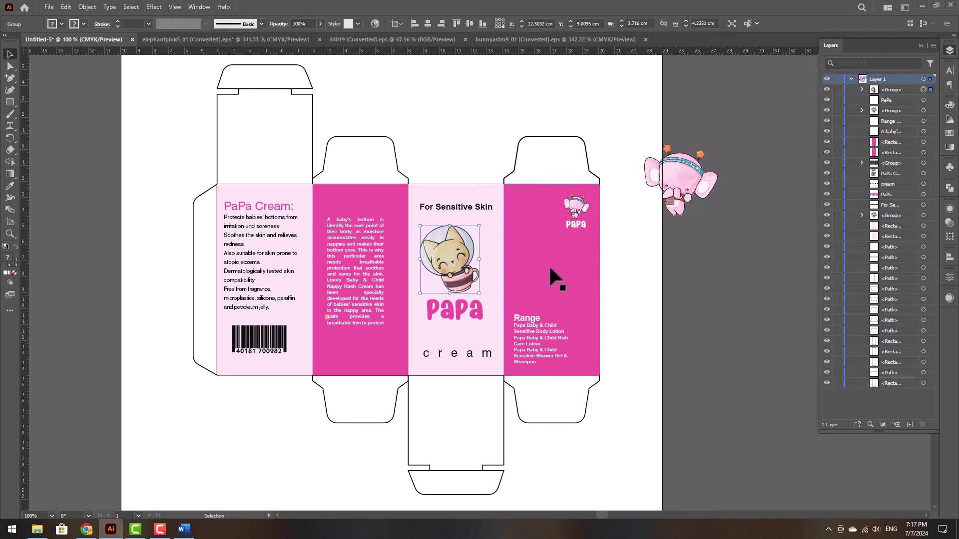
key("i")
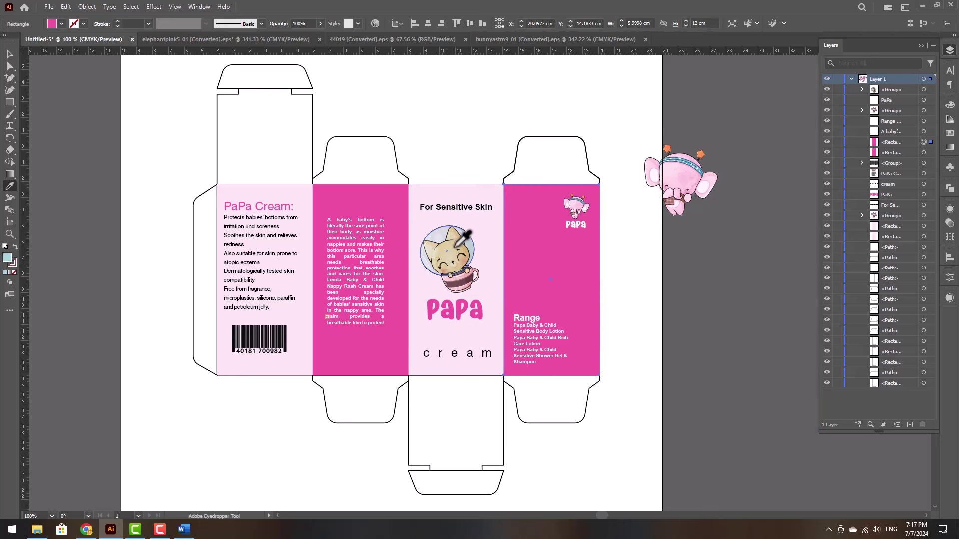
left_click(474, 246)
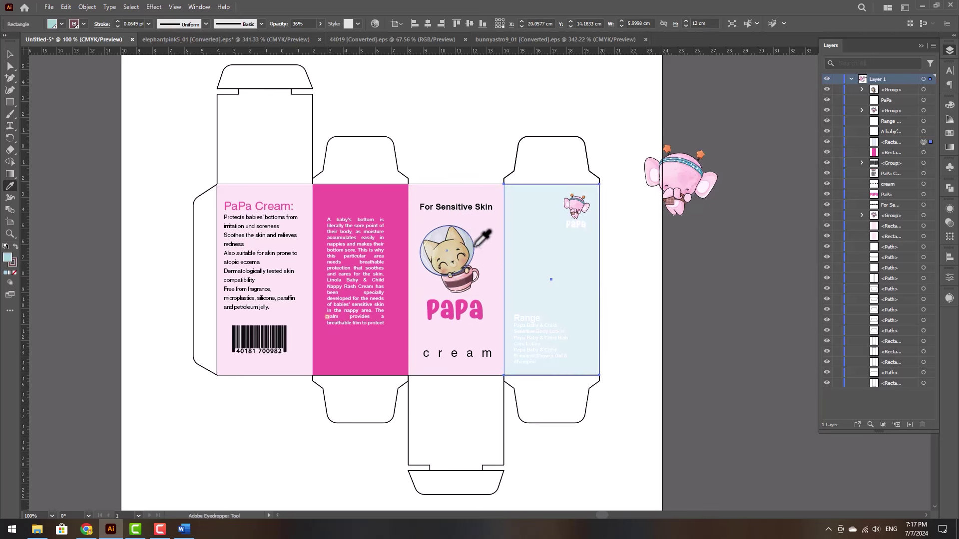
left_click(470, 280)
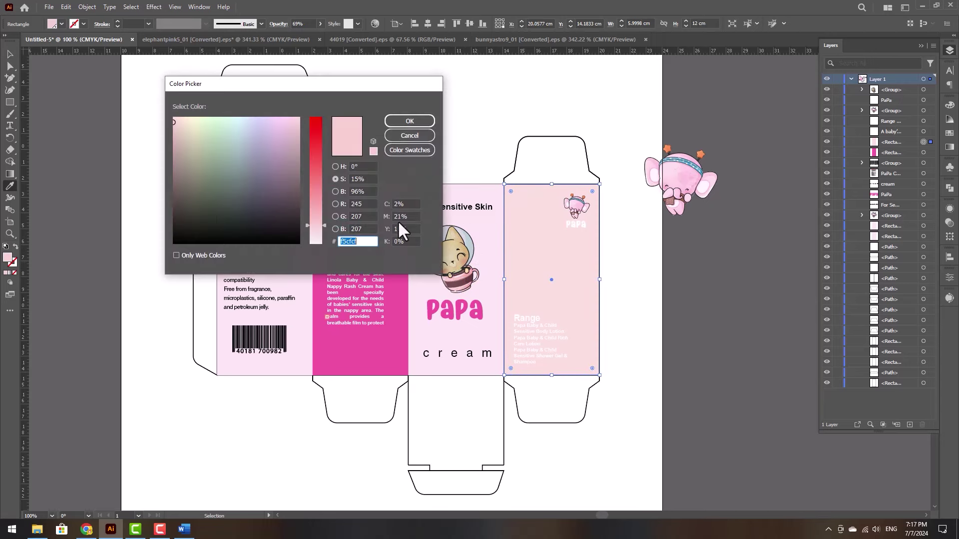
Set the fourth panel's fill to orange with C 0, M 60, Y 100, K 0 and its opacity to 100%.
left_click_drag(315, 174, 315, 150)
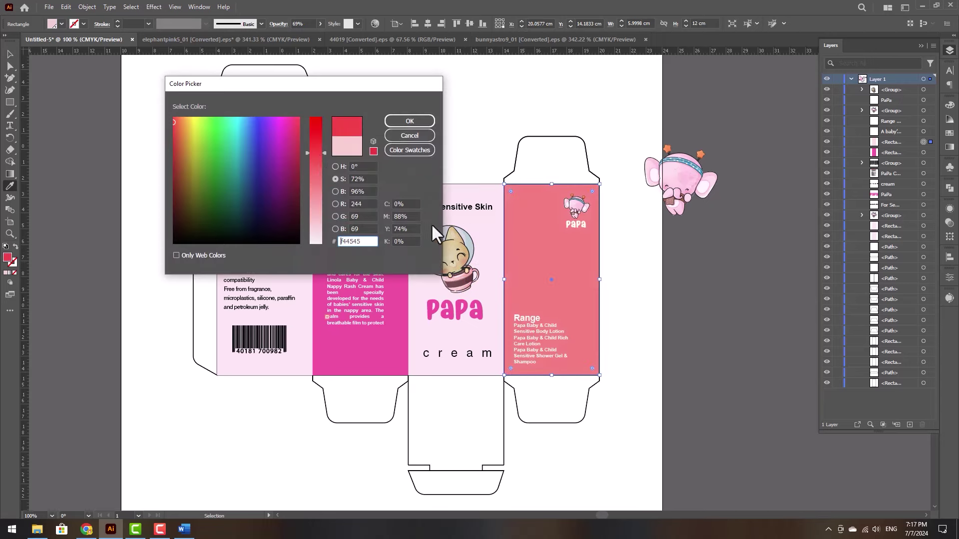
left_click(408, 215)
type("60")
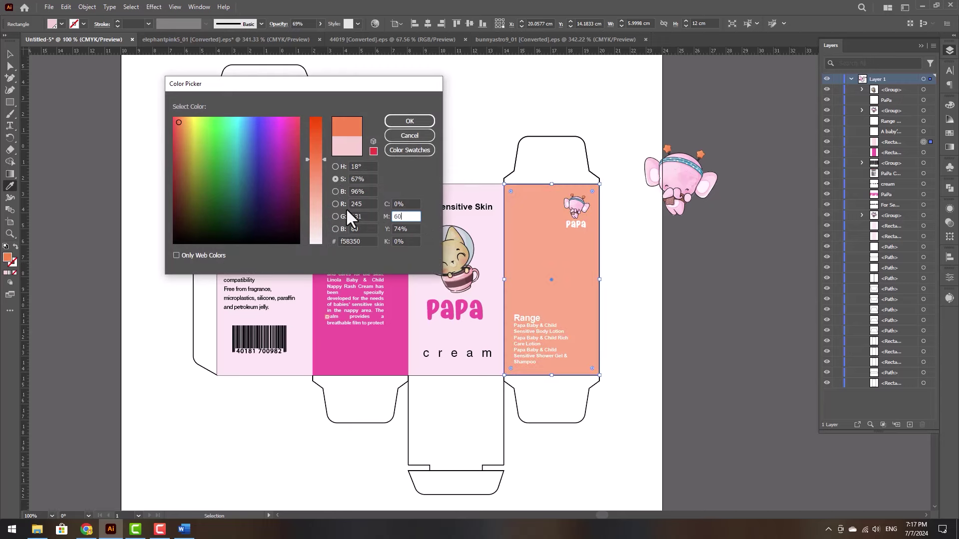
key("Tab")
type("100")
key("Return")
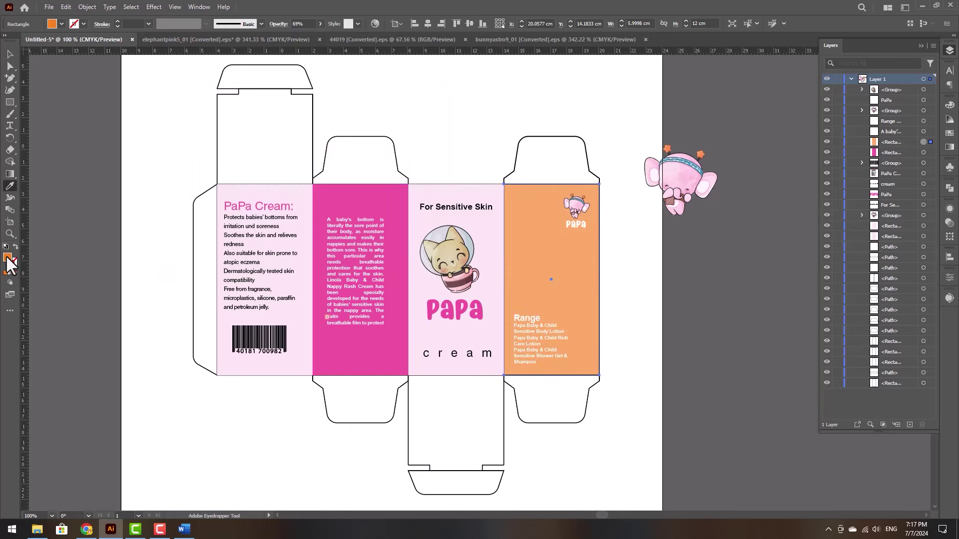
left_click(10, 53)
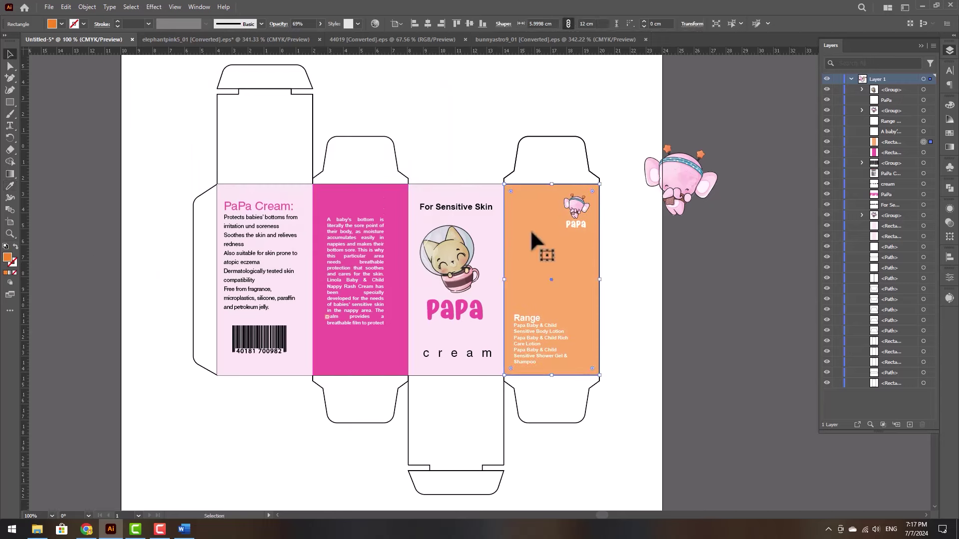
left_click(320, 23)
left_click(309, 35)
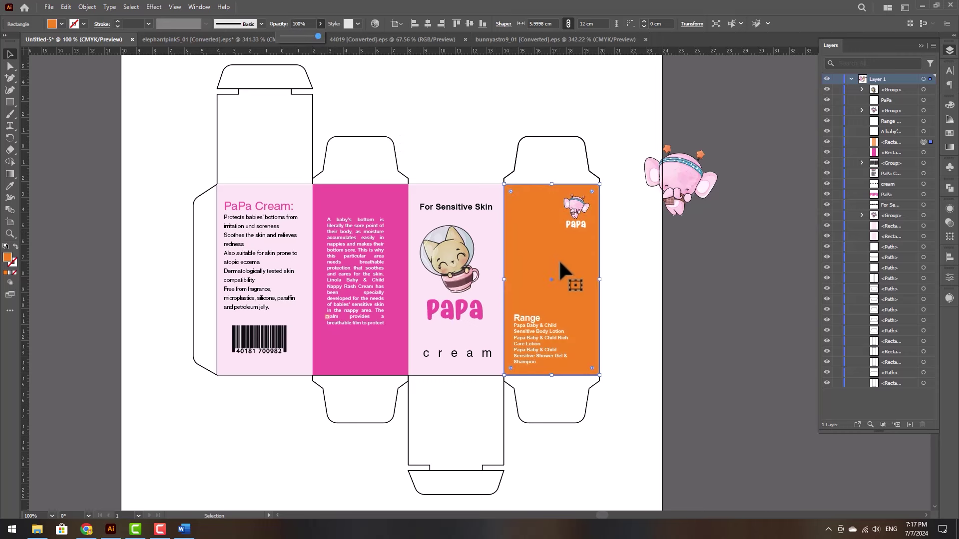
Recolour the magenta second panel with the orange sampled from the fourth panel and deselect it.
left_click(664, 298)
left_click(392, 364)
key("i")
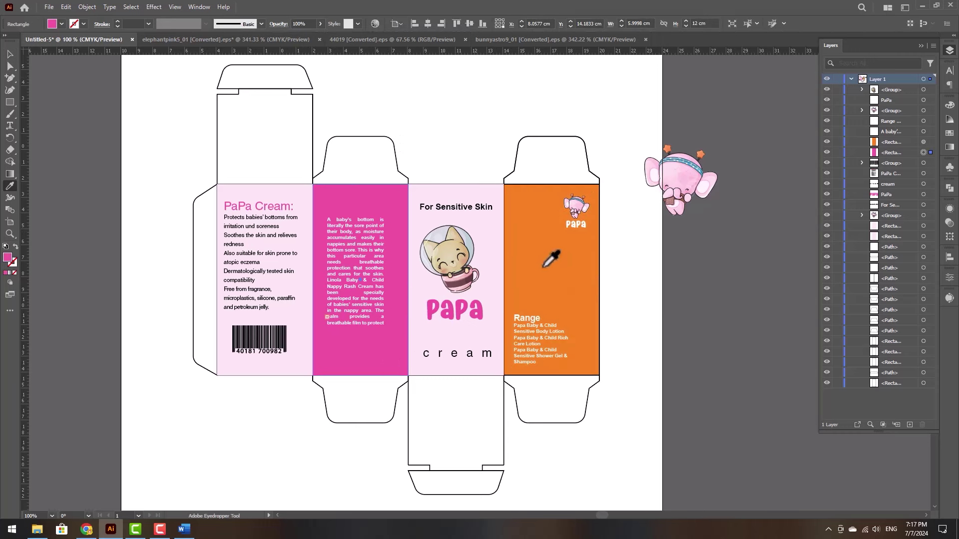
left_click(552, 258)
left_click(10, 54)
left_click(441, 128)
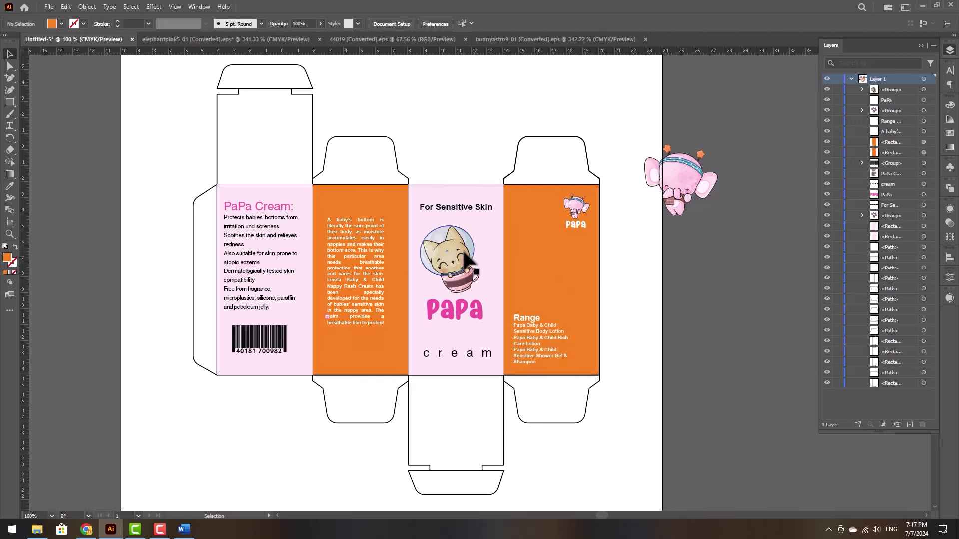
Recolour the "PaPa Cream:" heading on the first panel with the orange of the second panel.
key("t")
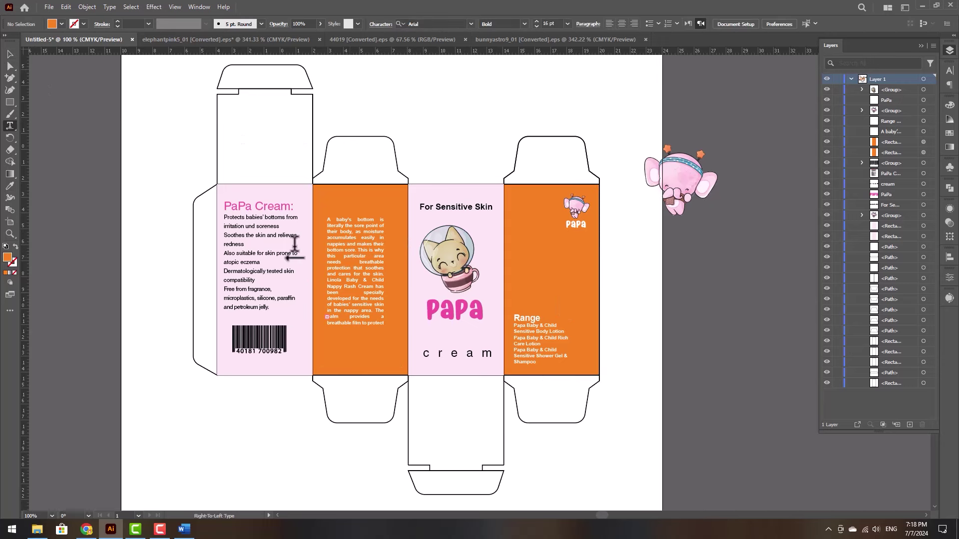
triple_click(235, 207)
left_click(10, 186)
left_click(325, 197)
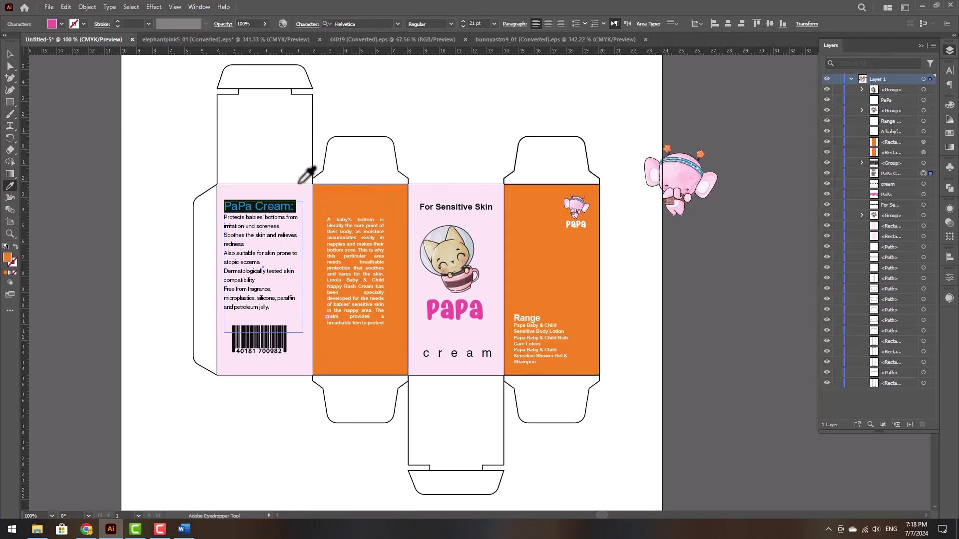
left_click(10, 54)
Recolour the large PaPa lettering on the front panel with the fourth panel's orange and deselect it.
left_click(435, 317)
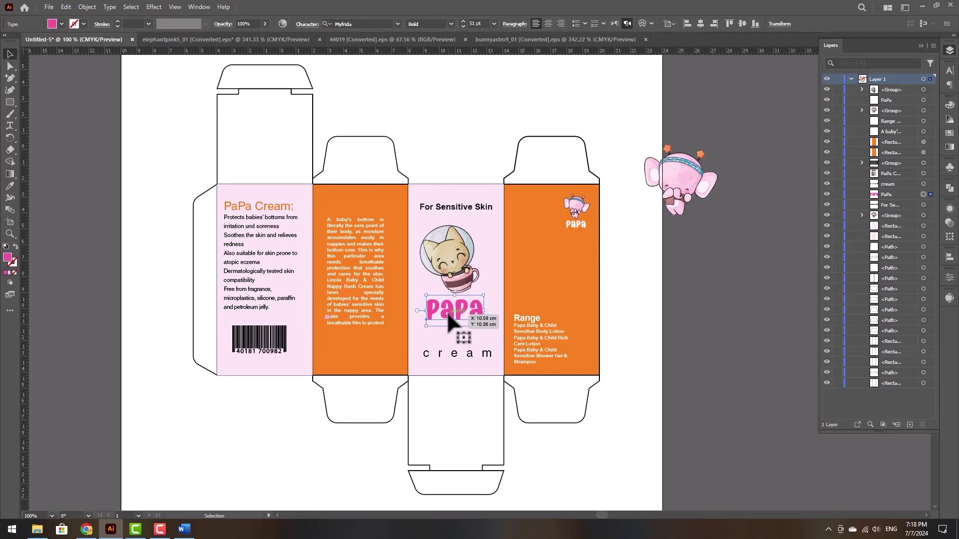
key("i")
left_click(531, 270)
left_click(10, 53)
left_click(56, 73)
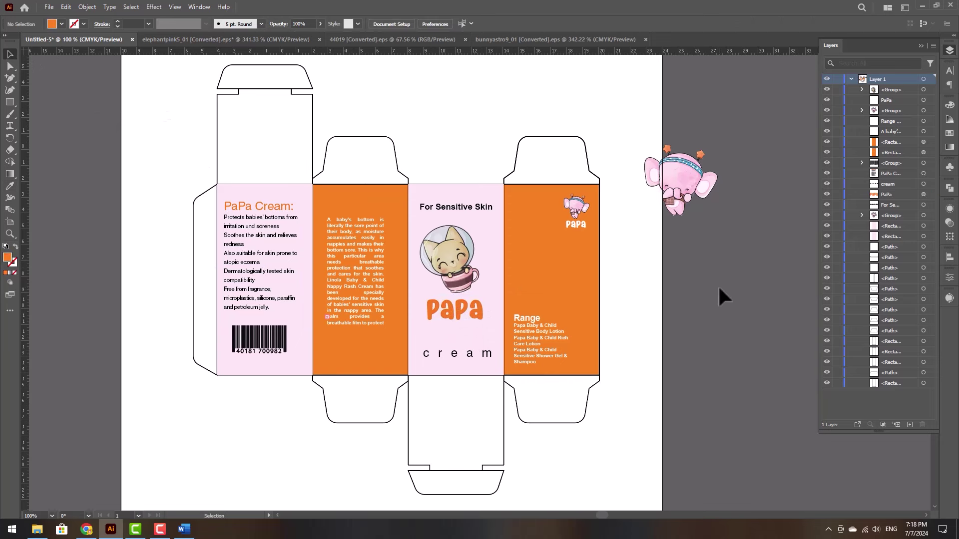
Undo the orange recolouring and the artwork swap, back to the magenta panels with the elephant on the front.
key("ctrl+z")
key("ctrl+z")
key("ctrl+z")
key("ctrl+z")
key("ctrl+z")
key("ctrl+z")
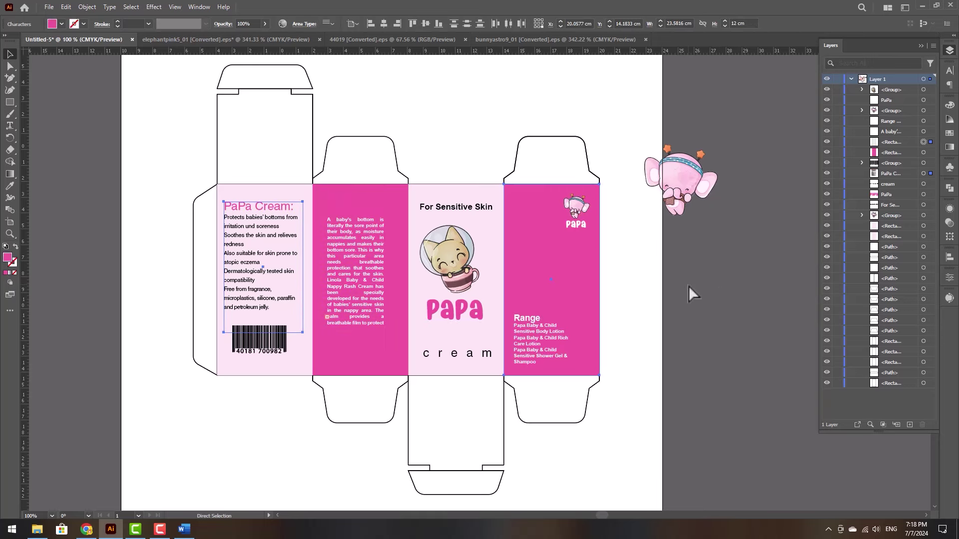
key("ctrl+z")
key("ctrl+z")
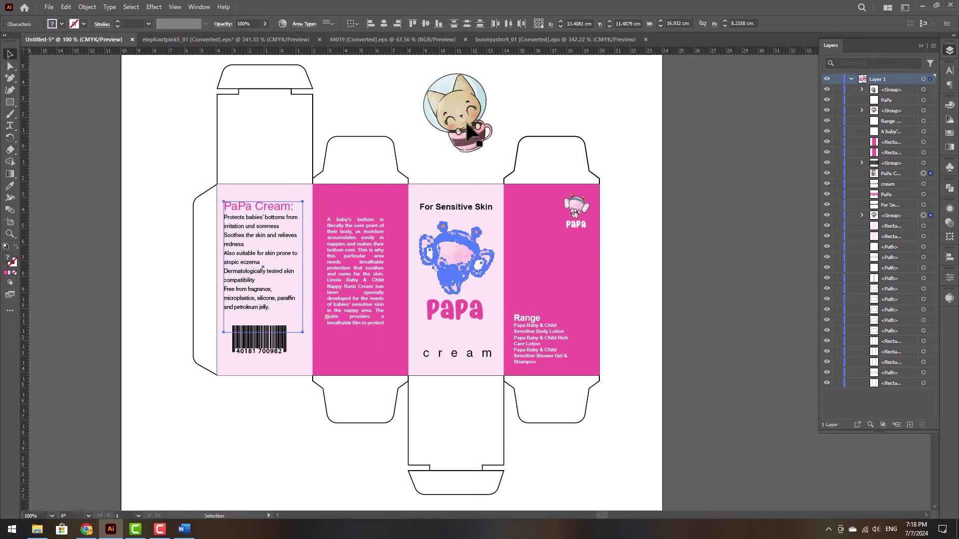
key("ctrl+z")
Park the kitten illustration beside the artboard's right edge and deselect it.
scroll(529, 307, "down", 2)
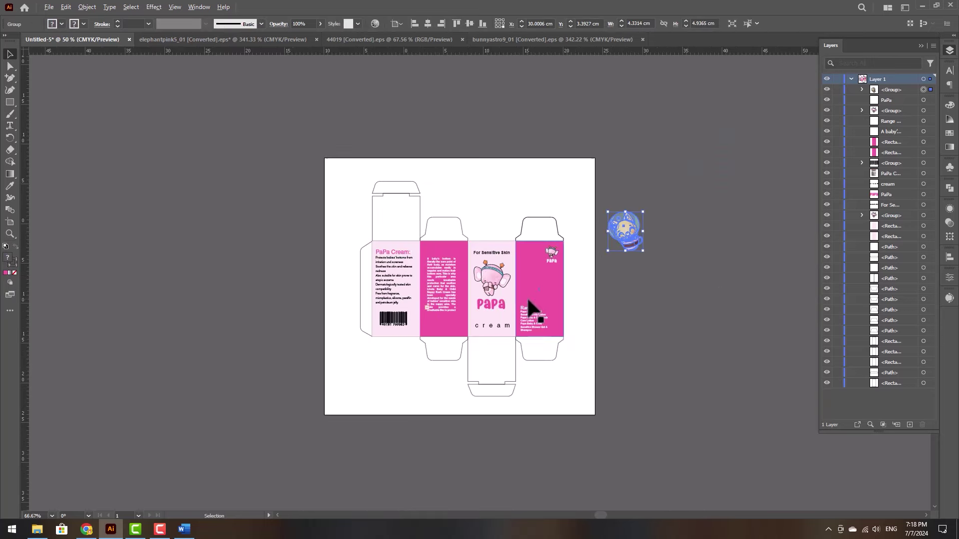
left_click(619, 311)
scroll(556, 322, "up", 1)
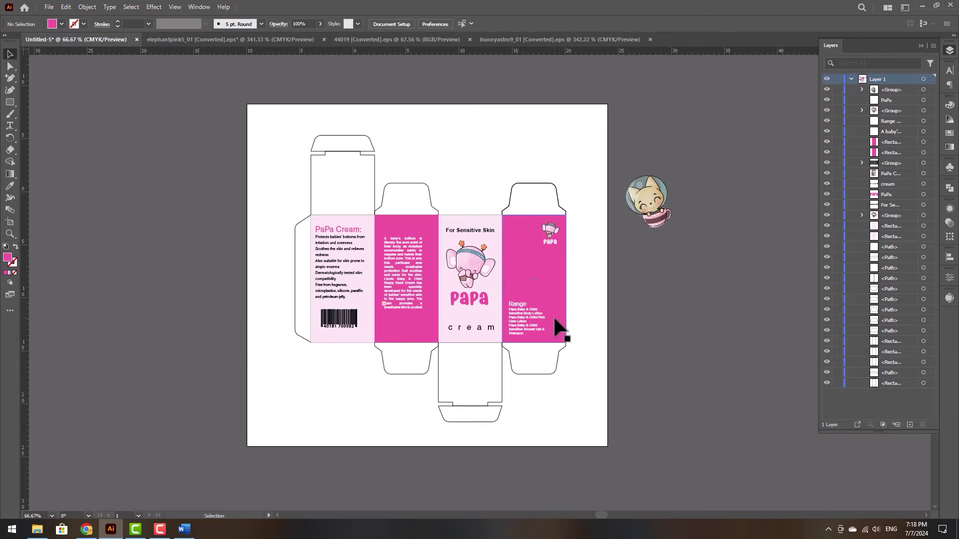
Select the outlines of the box's flaps and glue tab together and reduce their stroke weight to 0.75 pt.
left_click(533, 184)
left_click(406, 184, "shift")
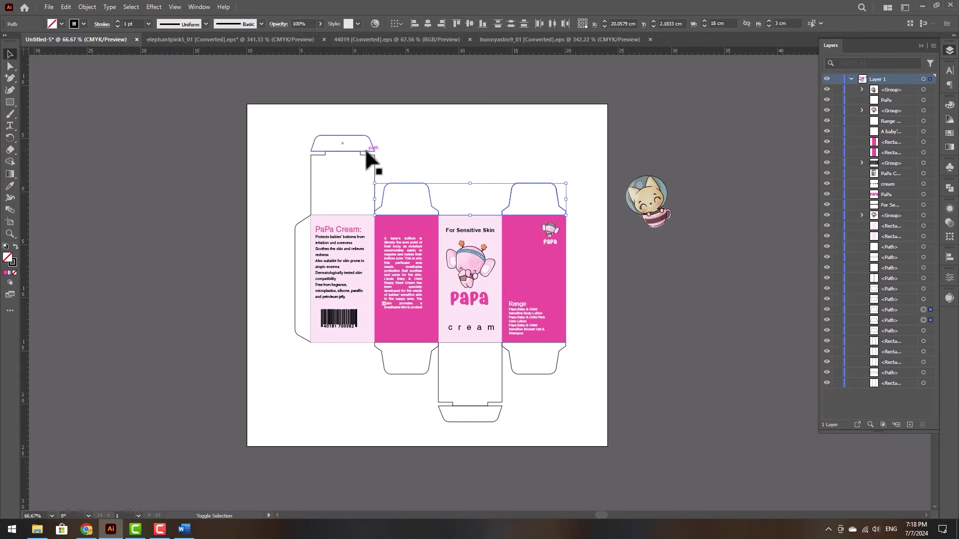
left_click(367, 154, "shift")
left_click(294, 226, "shift")
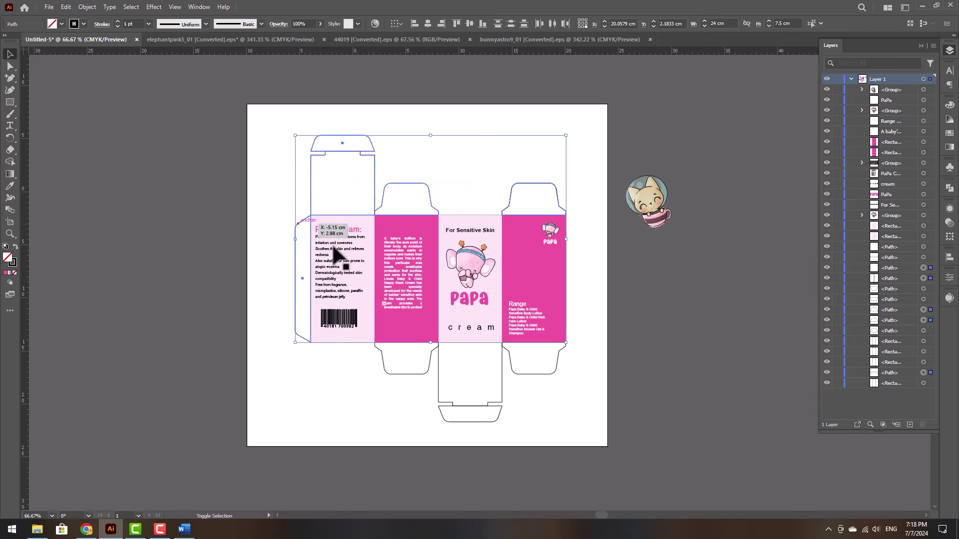
left_click(412, 373, "shift")
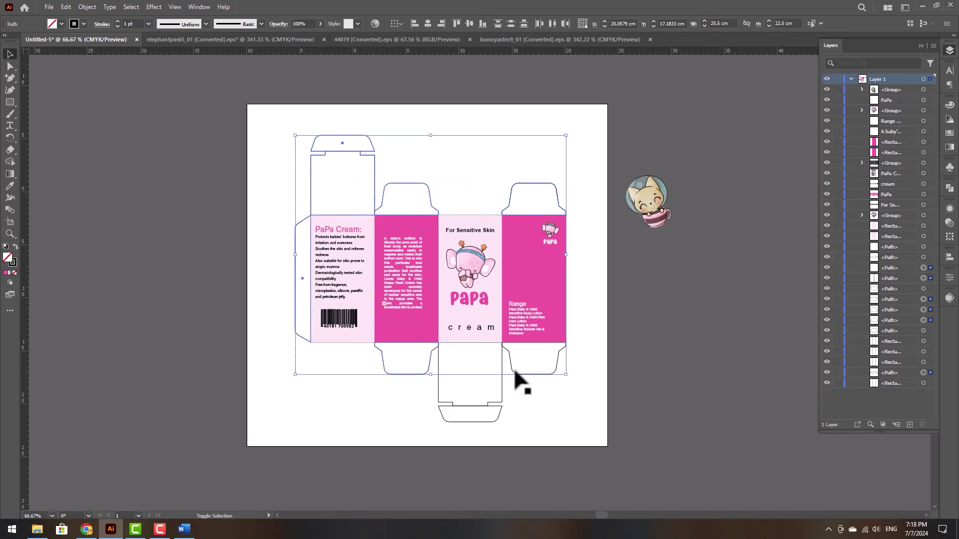
left_click(502, 399, "shift")
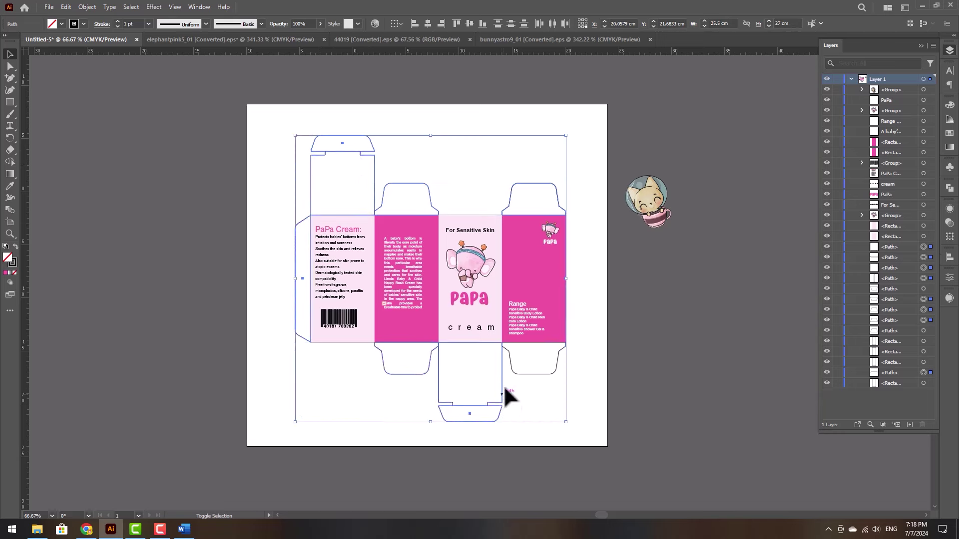
left_click(118, 26)
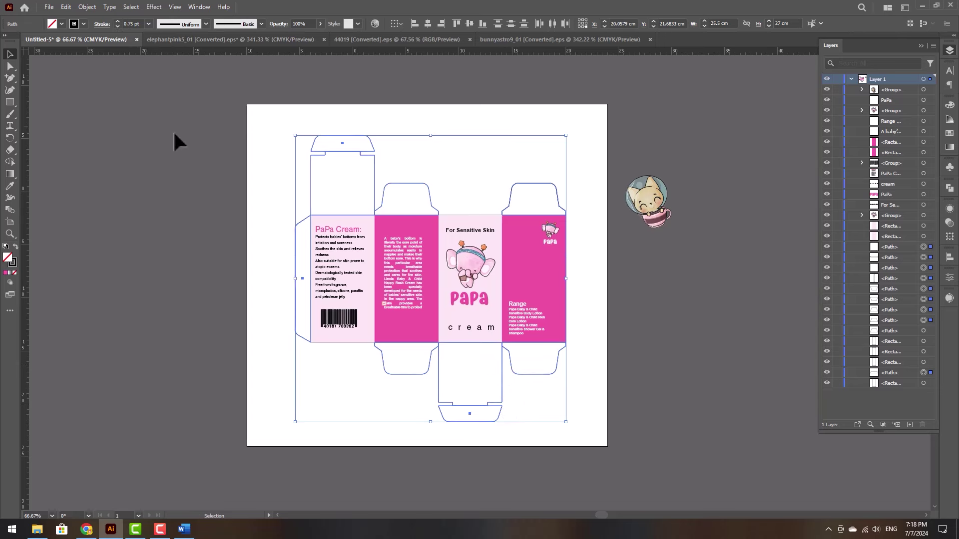
left_click(174, 134)
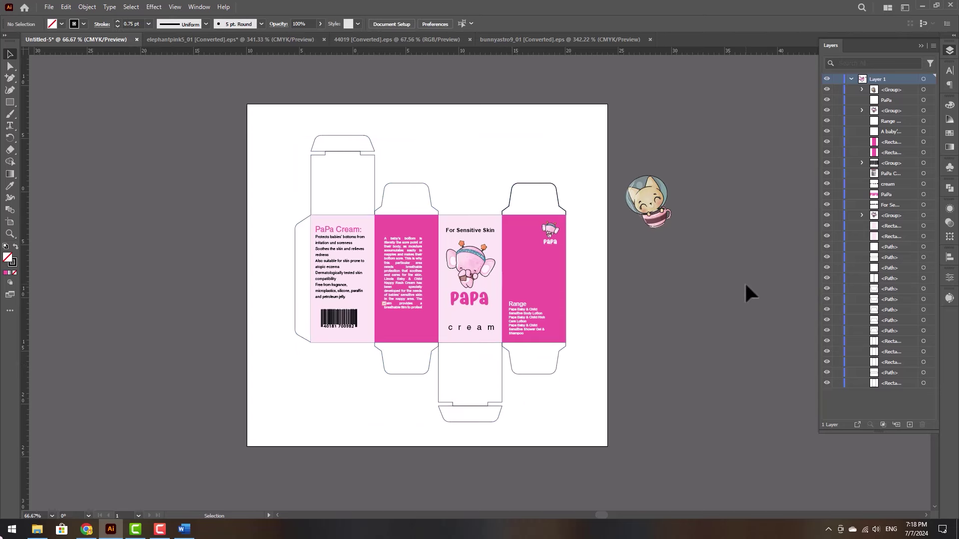